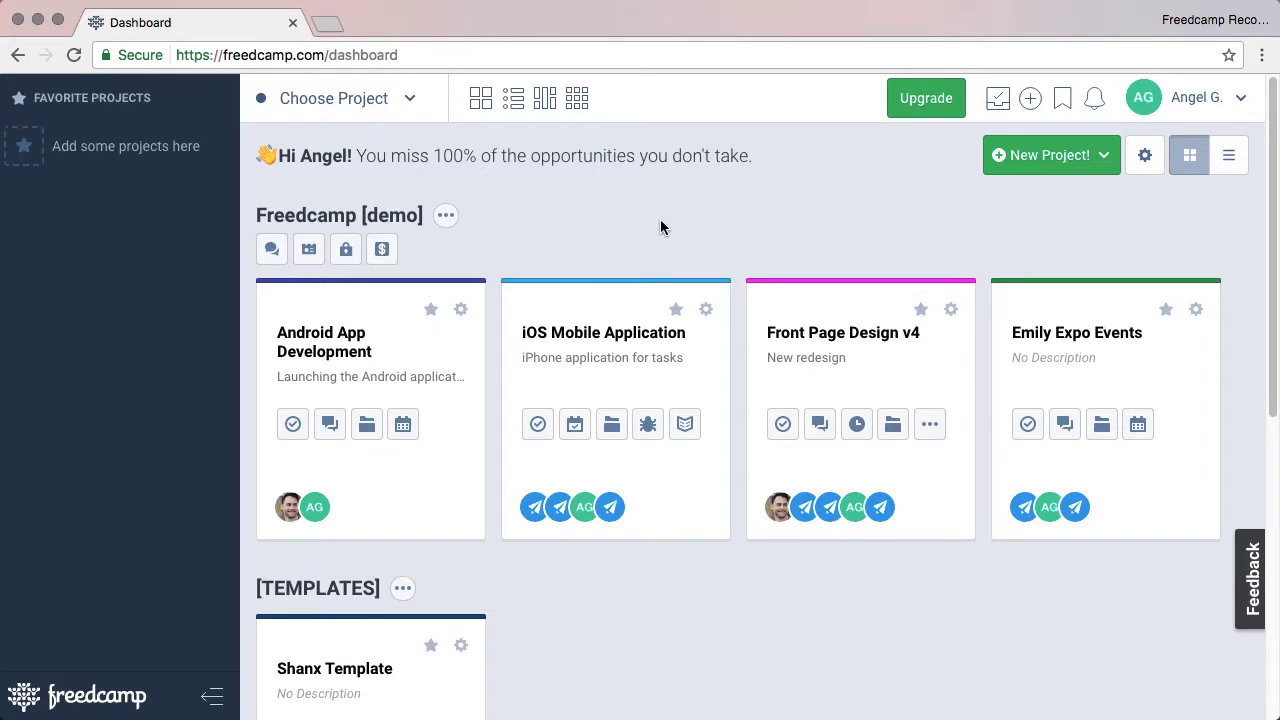
Open the Wiki add-on's details from the Add-ons marketplace.
{"action": "left_click", "coordinate": [1143, 98]}
{"action": "left_click", "coordinate": [1121, 196]}
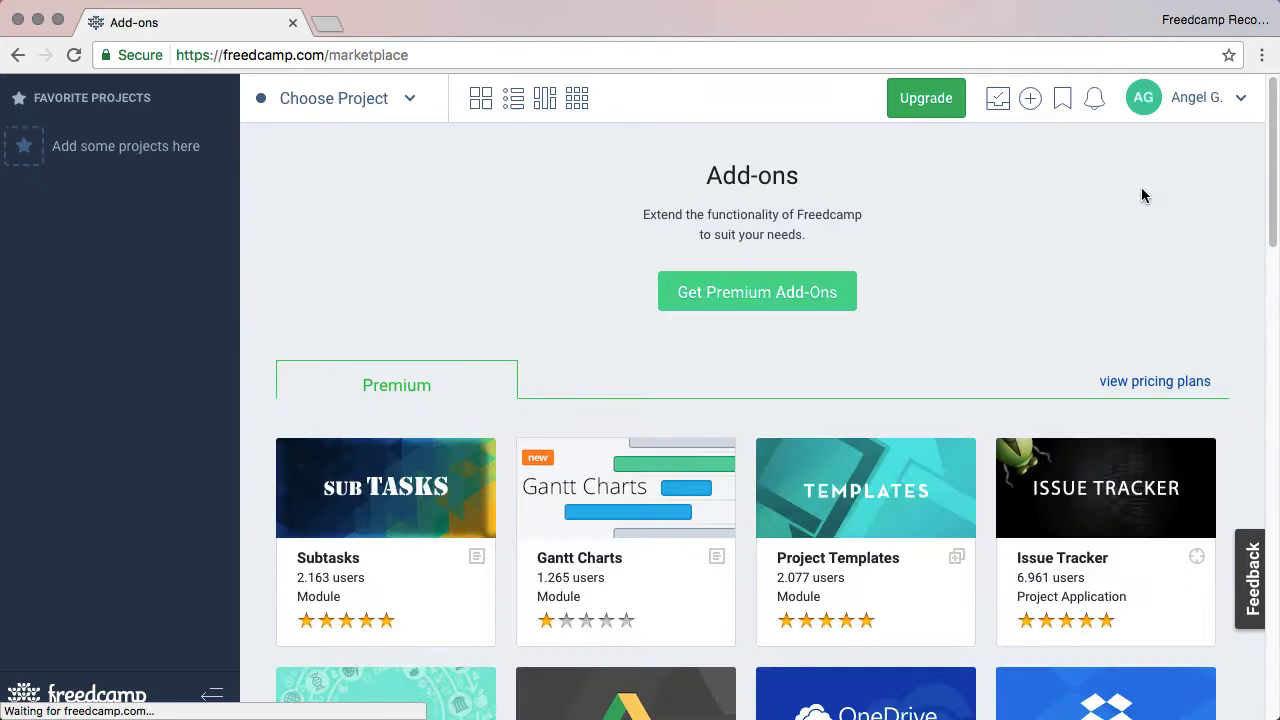
{"action": "scroll", "coordinate": [530, 408], "scroll_direction": "down", "scroll_amount": 5}
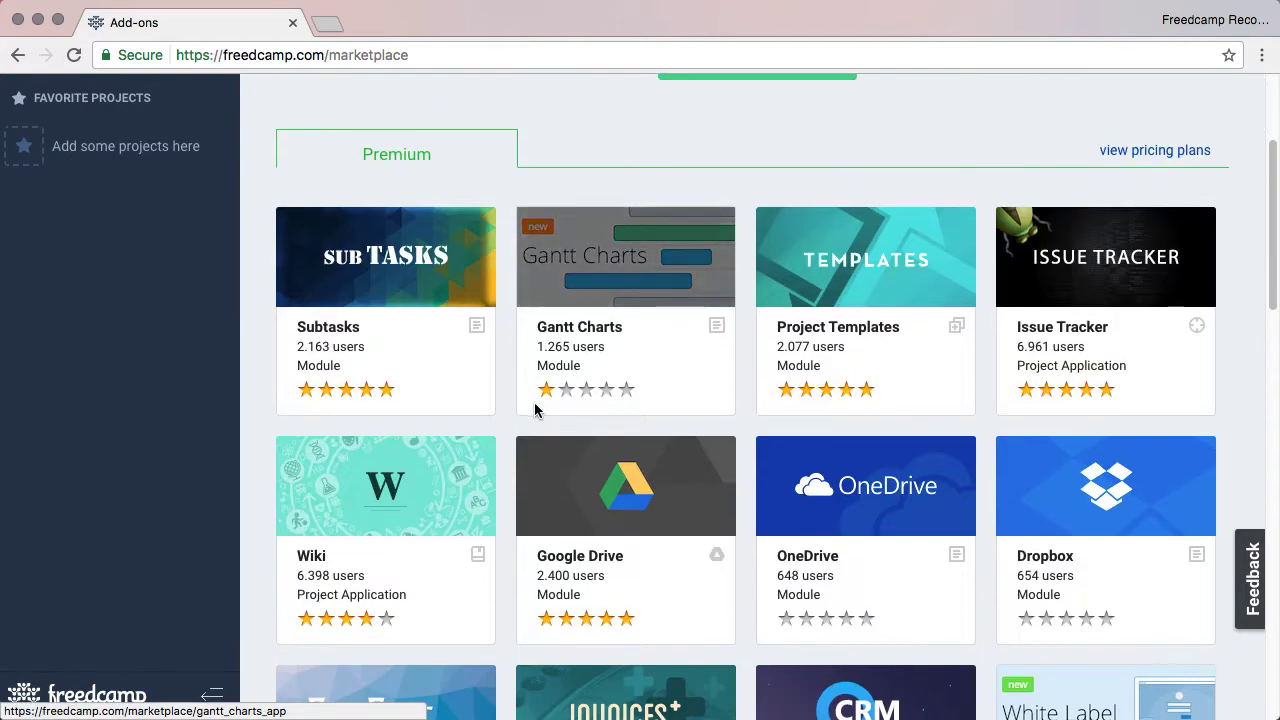
{"action": "left_click", "coordinate": [409, 523]}
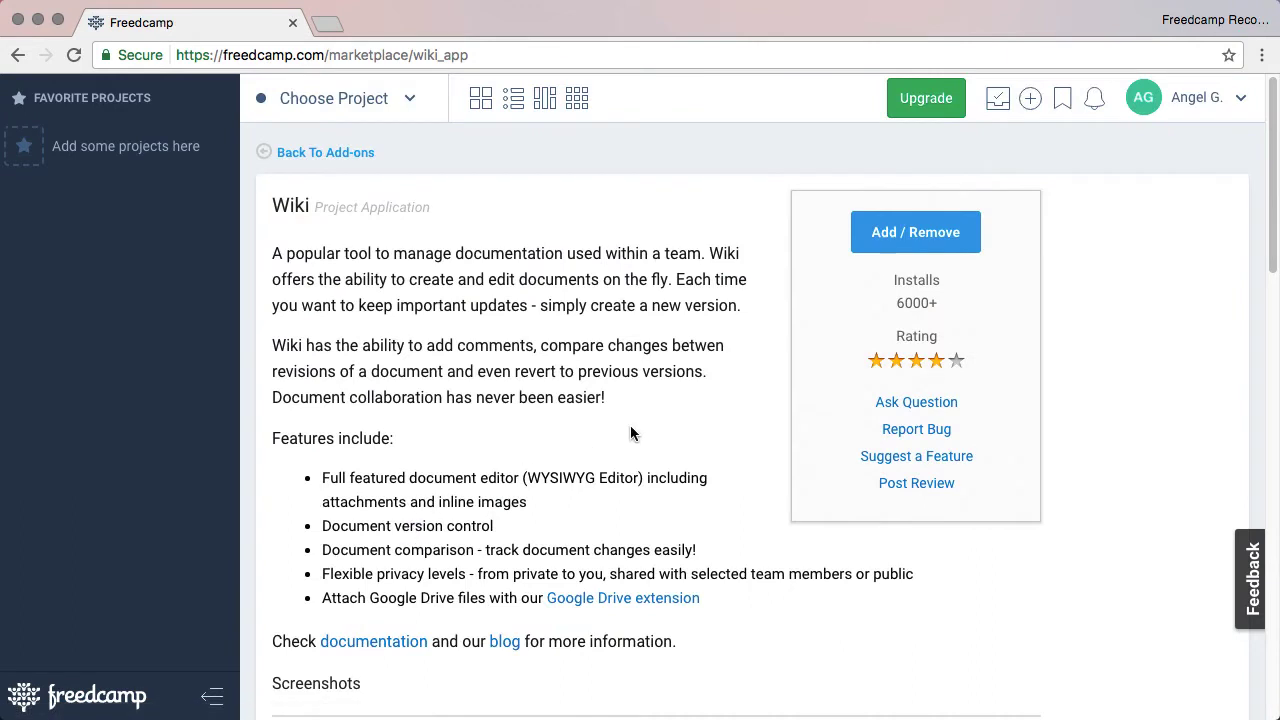
{"action": "scroll", "coordinate": [650, 430], "scroll_direction": "down", "scroll_amount": 1}
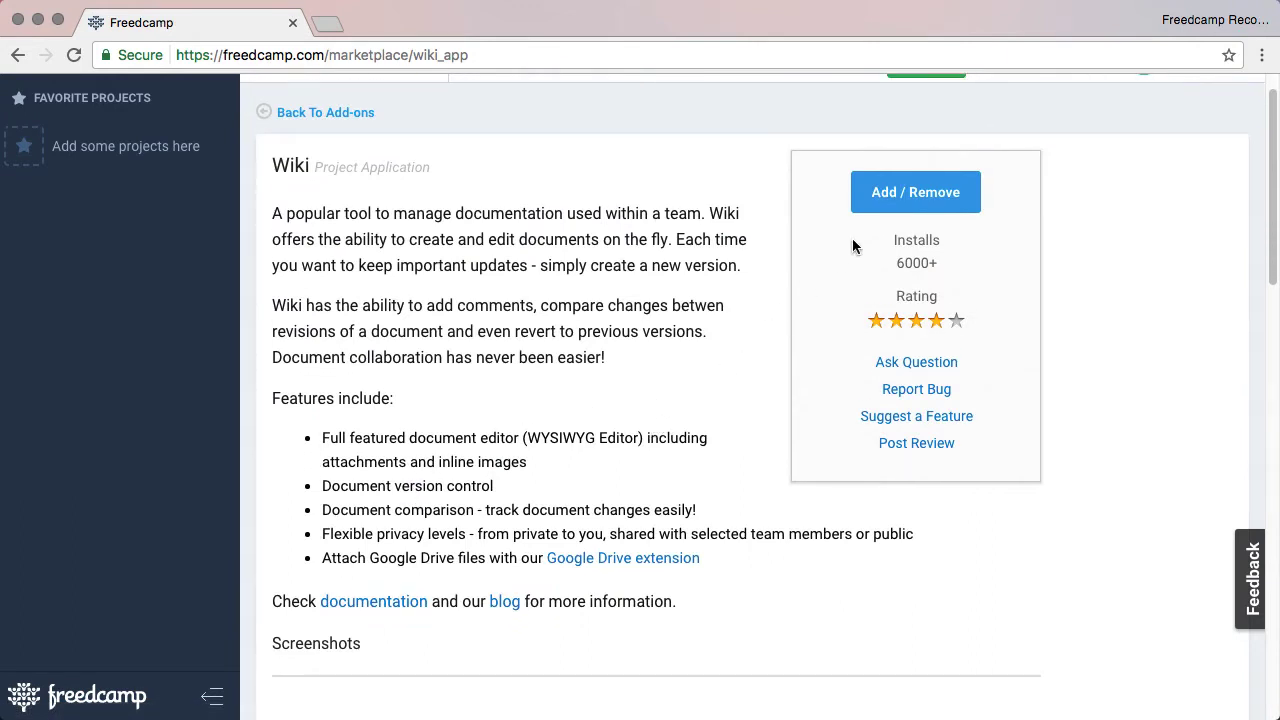
Give every project Wiki access, except Managers and Team Player in New Project.
{"action": "left_click", "coordinate": [921, 198]}
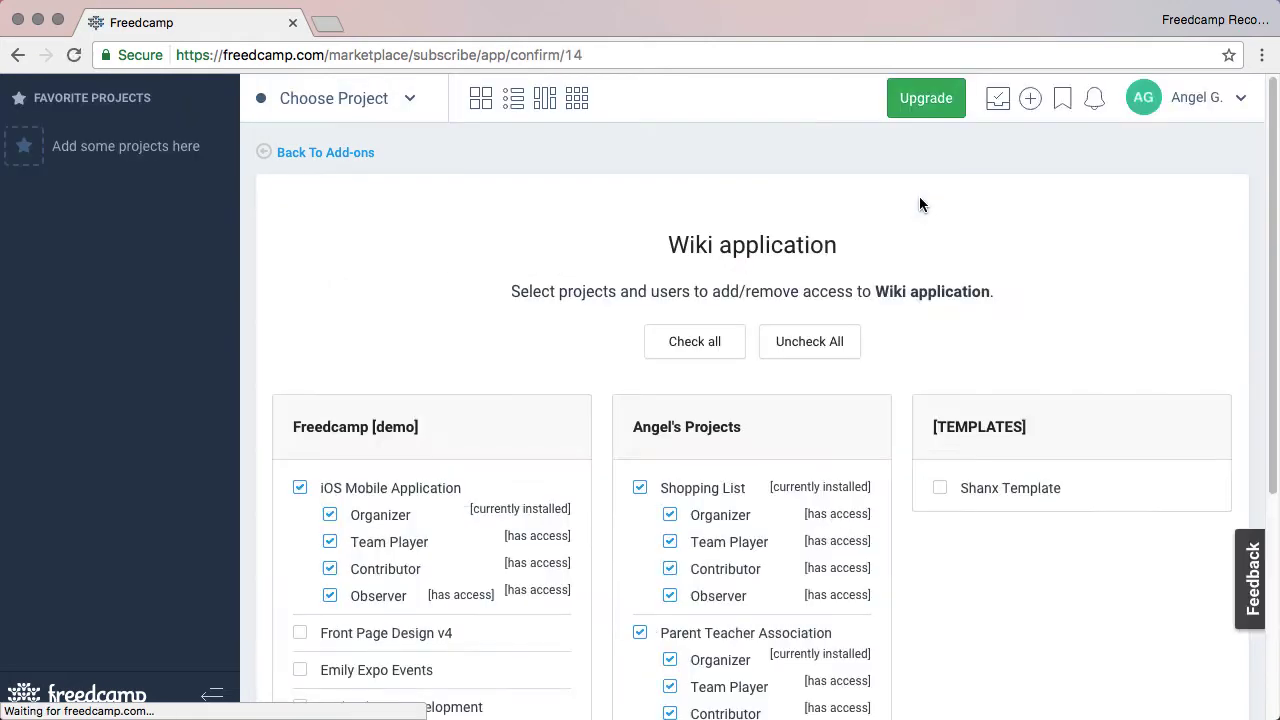
{"action": "scroll", "coordinate": [930, 214], "scroll_direction": "down", "scroll_amount": 2}
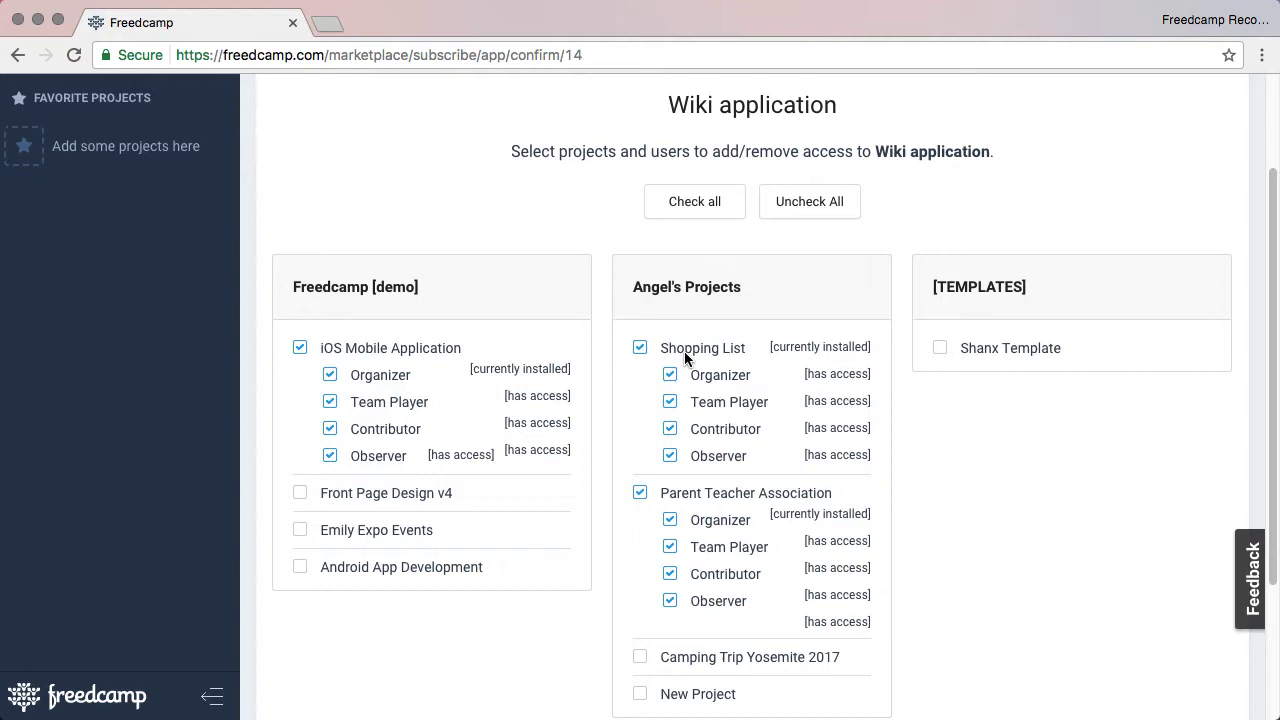
{"action": "left_click", "coordinate": [684, 350]}
{"action": "left_click", "coordinate": [734, 210]}
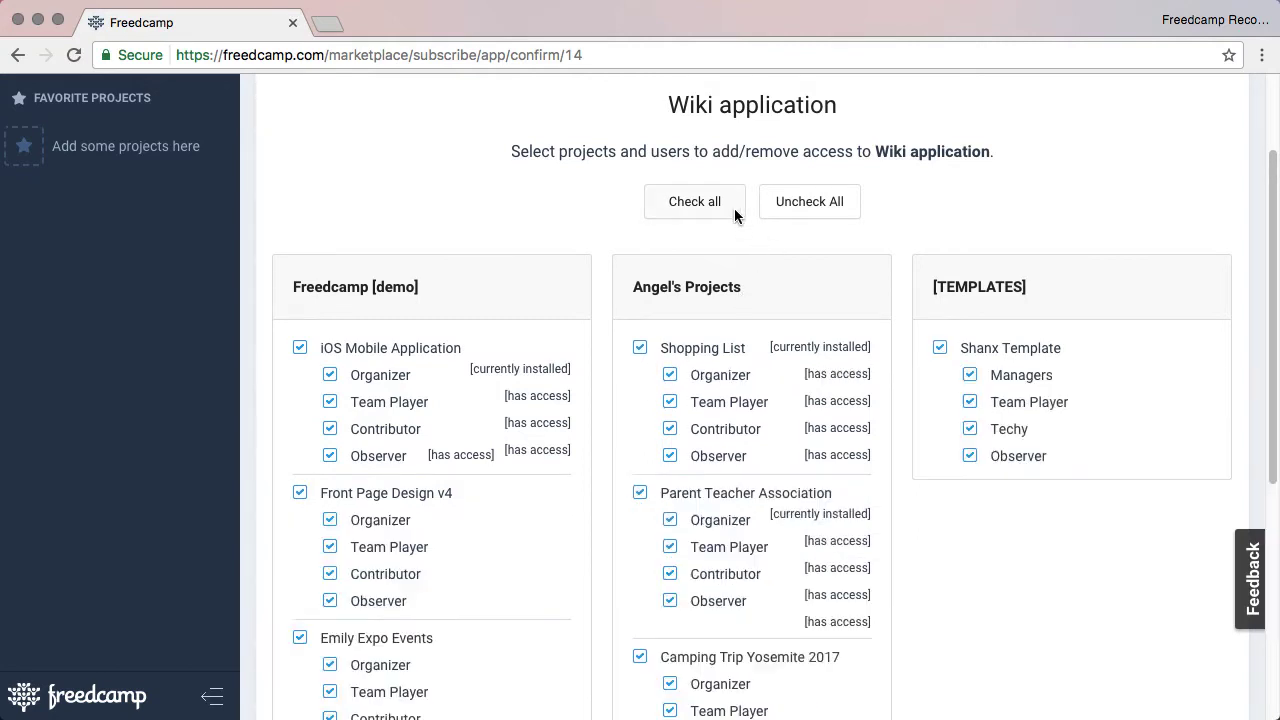
{"action": "scroll", "coordinate": [934, 351], "scroll_direction": "down", "scroll_amount": 10}
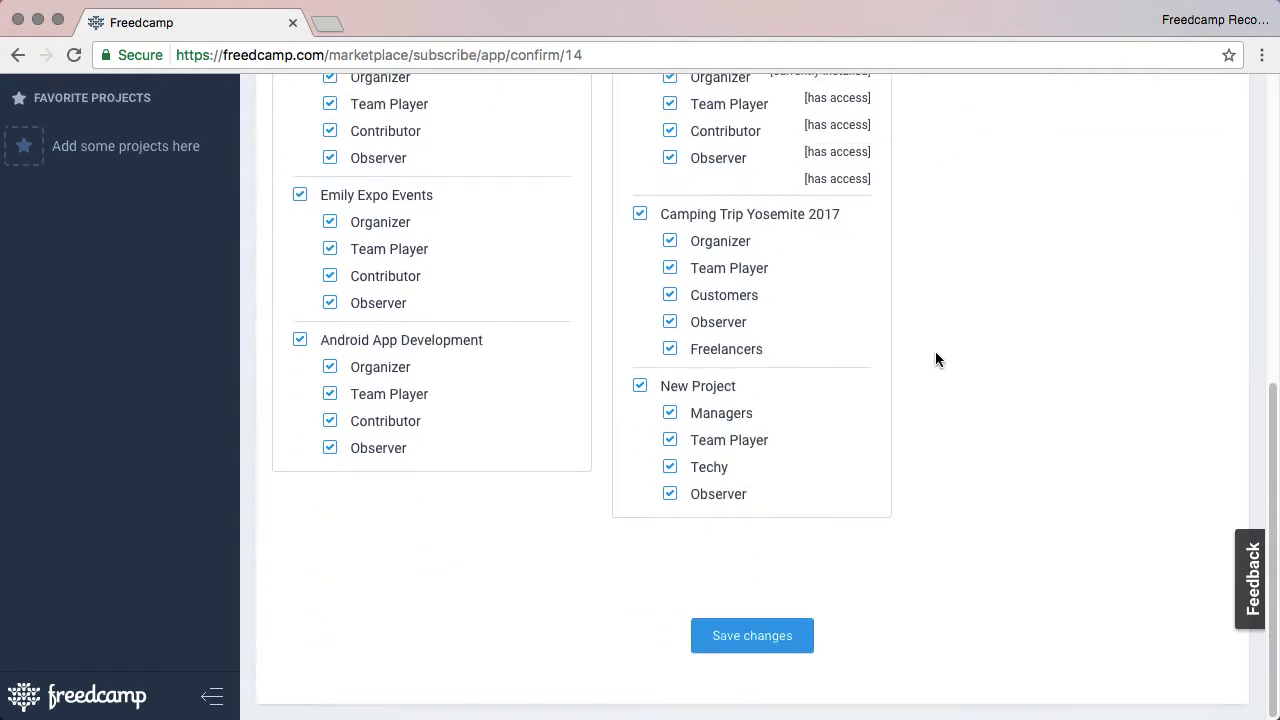
{"action": "left_click", "coordinate": [691, 414]}
{"action": "left_click", "coordinate": [706, 444]}
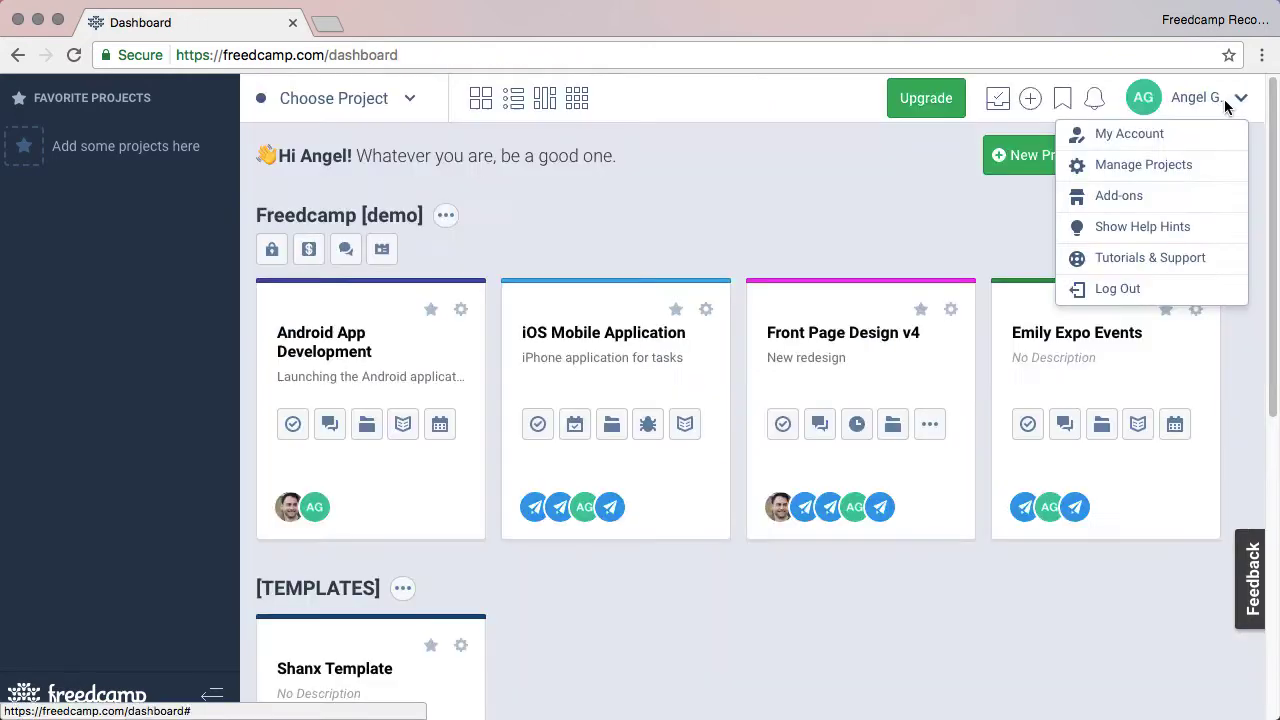
{"action": "left_click", "coordinate": [1090, 165]}
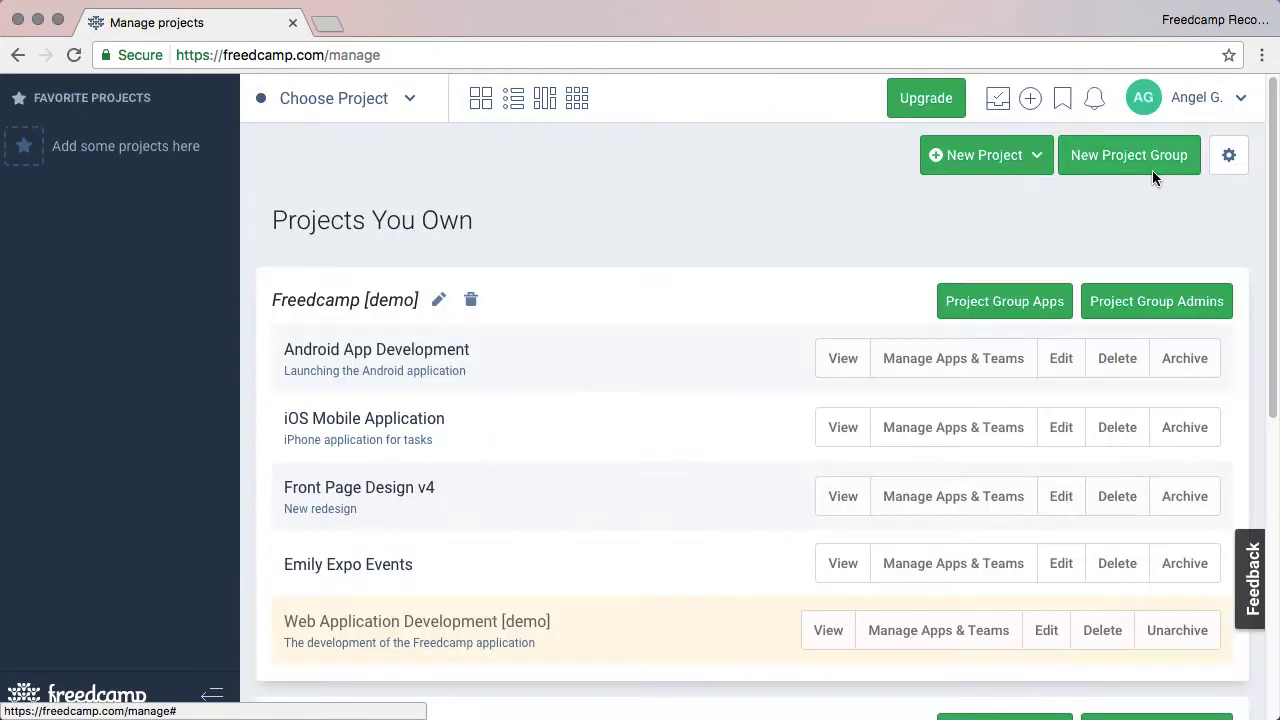
{"action": "left_click", "coordinate": [950, 361]}
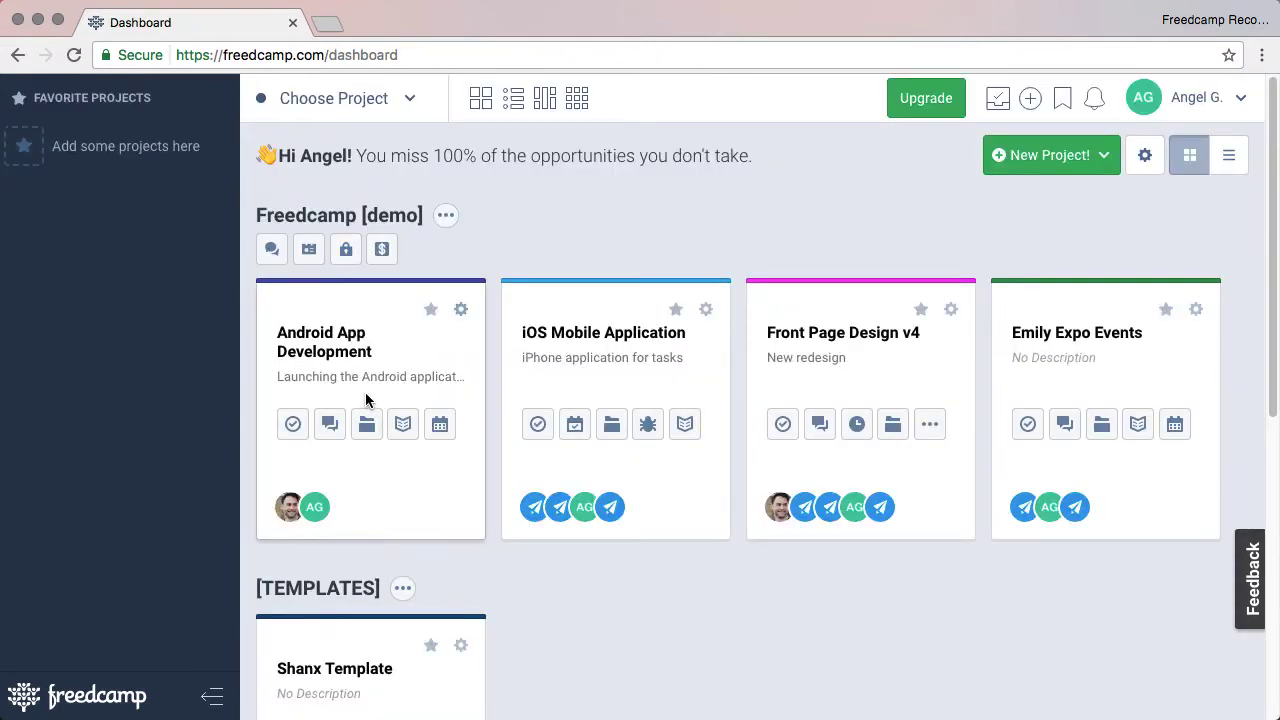
Try adding Milestones to Android App Development, then close without saving and return to the dashboard.
{"action": "left_click", "coordinate": [366, 394]}
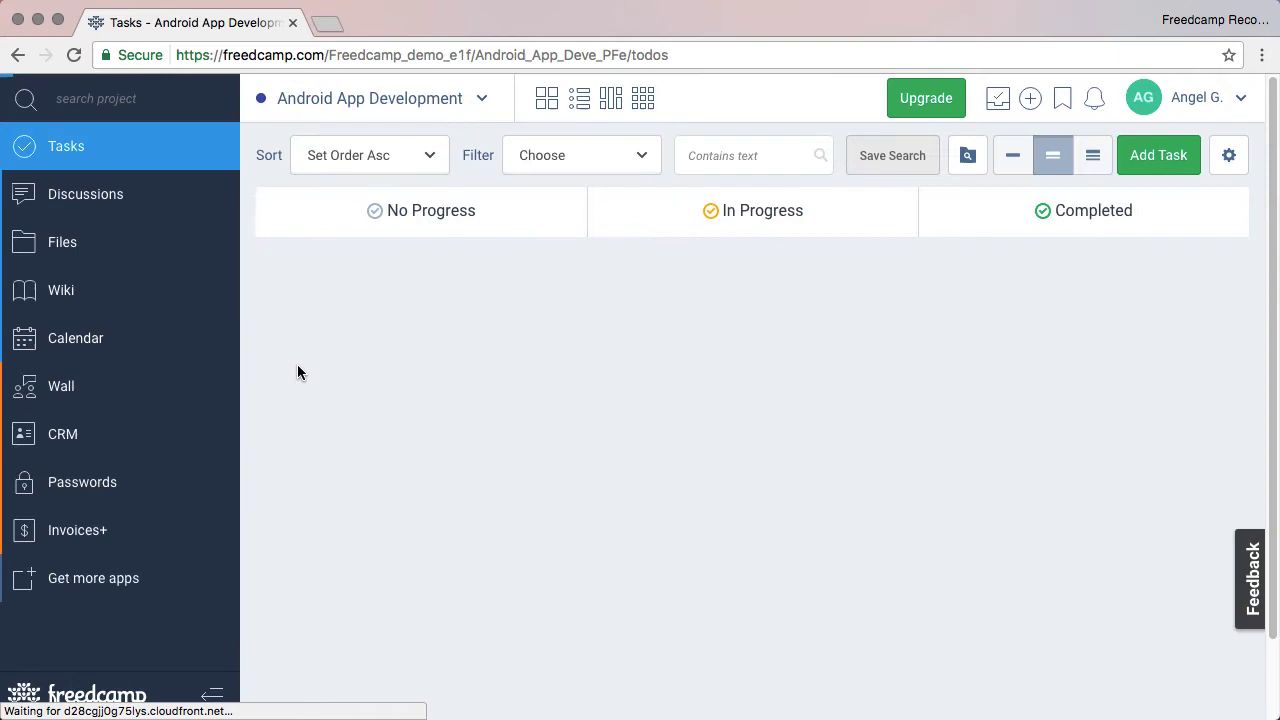
{"action": "left_click", "coordinate": [90, 578]}
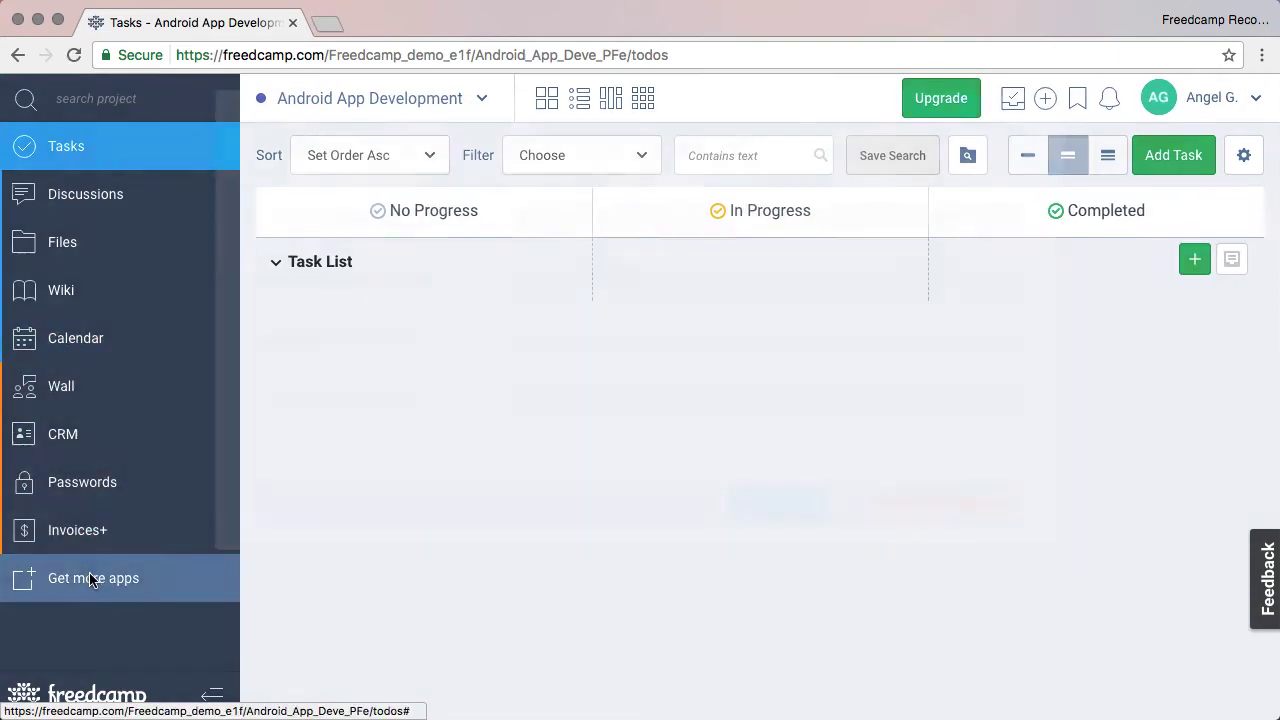
{"action": "scroll", "coordinate": [937, 286], "scroll_direction": "down", "scroll_amount": 3}
{"action": "left_click_drag", "start_coordinate": [1050, 633], "coordinate": [761, 357]}
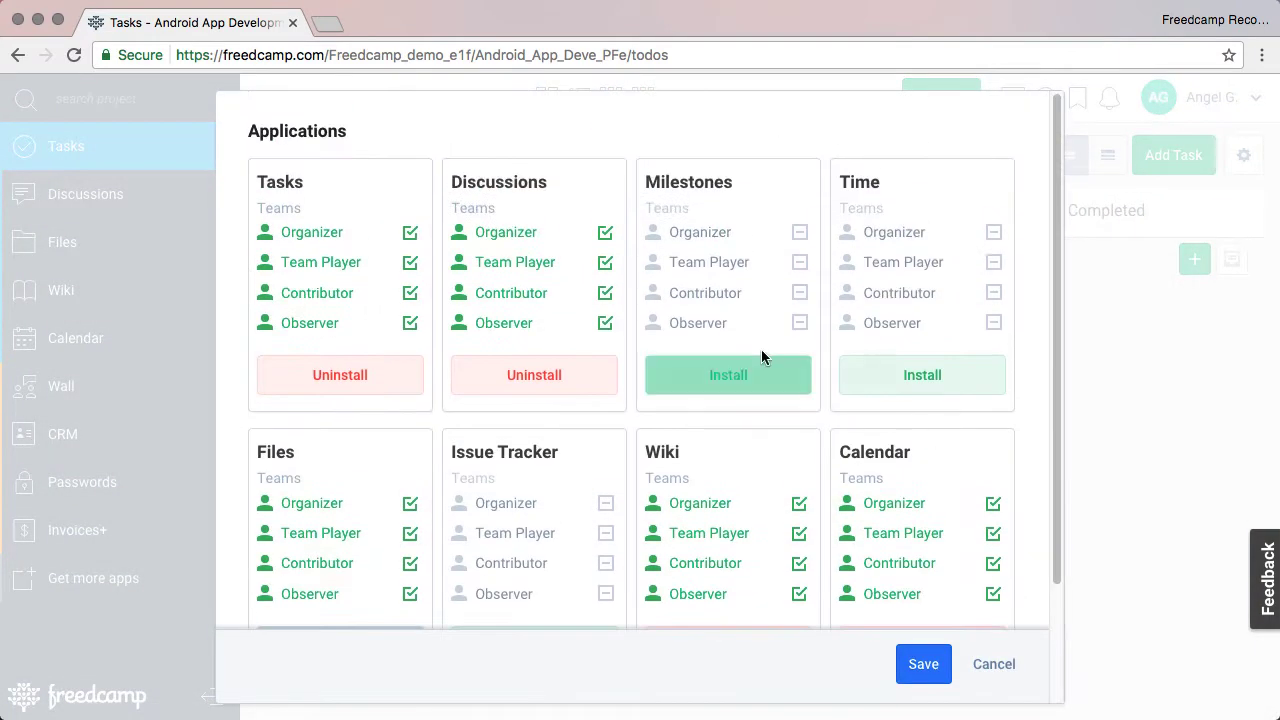
{"action": "left_click", "coordinate": [761, 372]}
{"action": "left_click", "coordinate": [994, 664]}
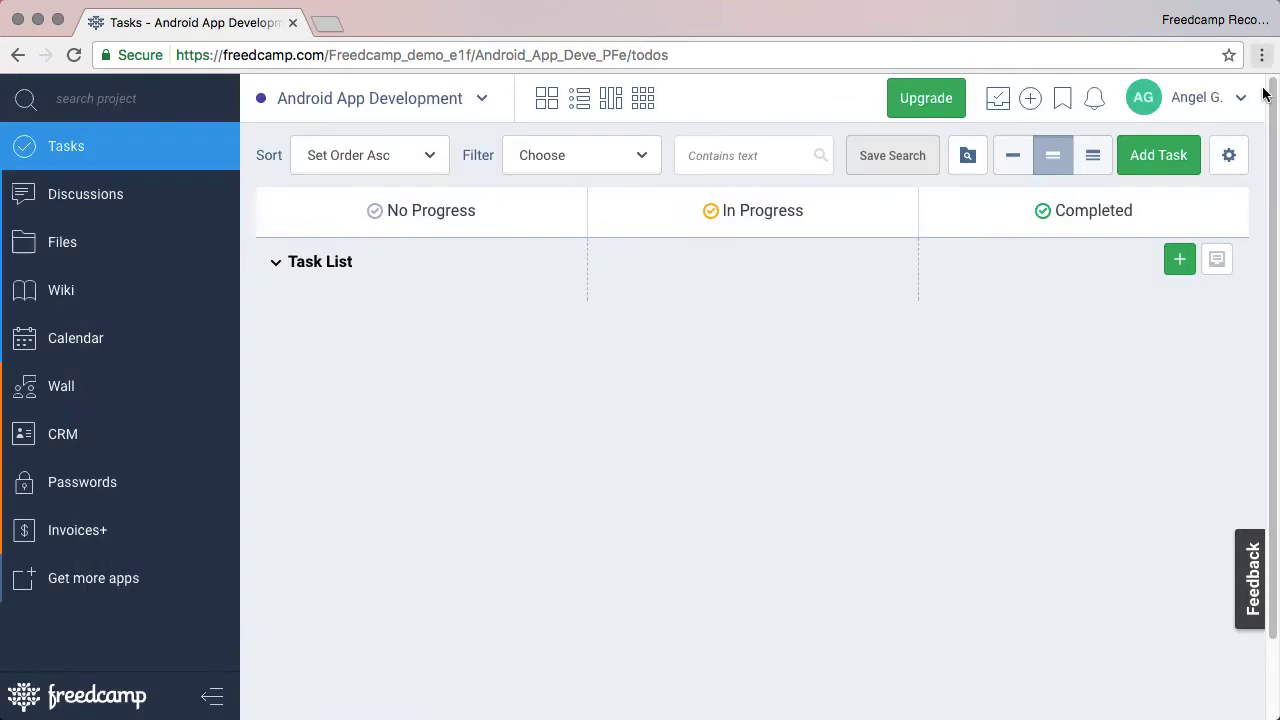
{"action": "left_click", "coordinate": [548, 96]}
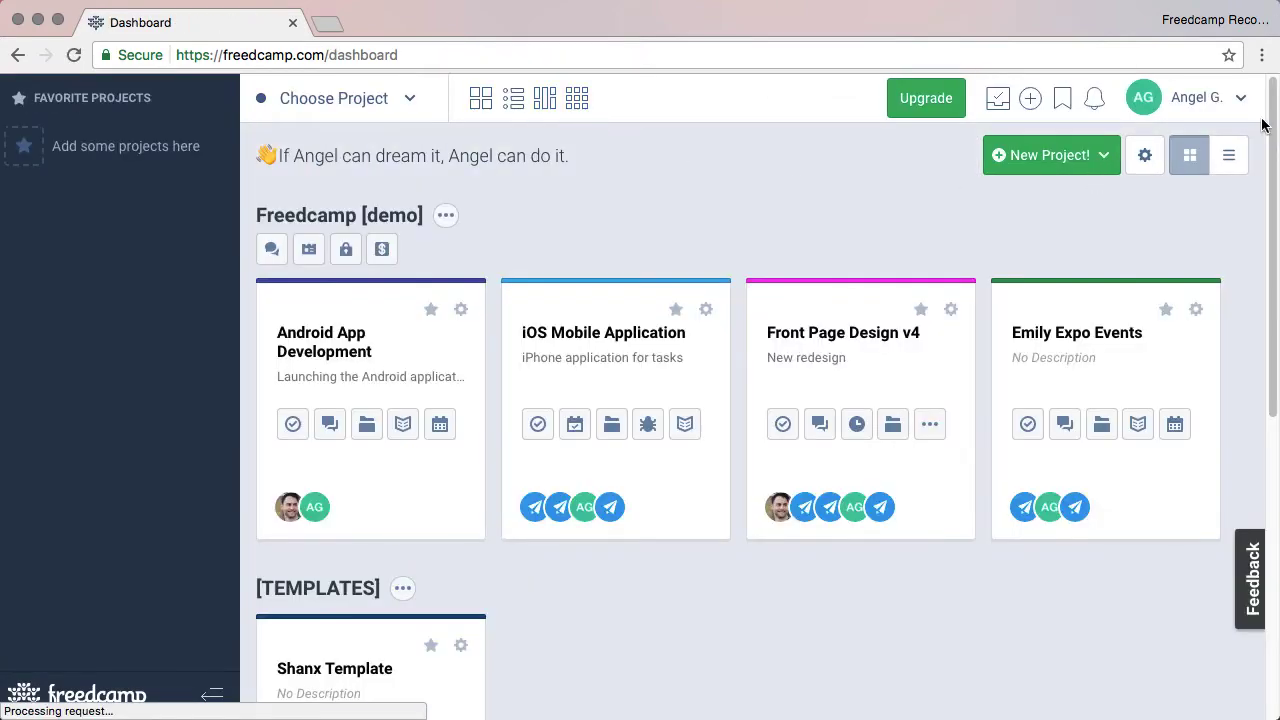
Disable the Dropbox add-on from the Add-ons marketplace.
{"action": "left_click", "coordinate": [1240, 97]}
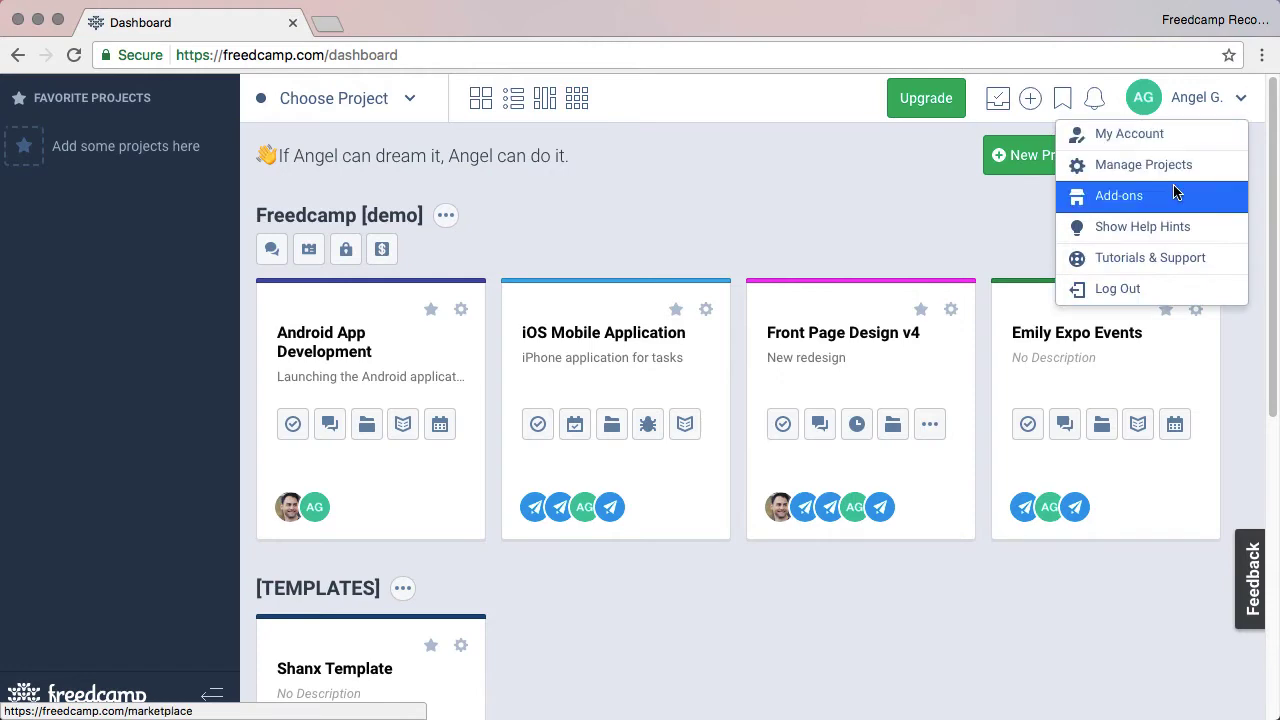
{"action": "left_click", "coordinate": [1170, 196]}
{"action": "scroll", "coordinate": [884, 236], "scroll_direction": "down", "scroll_amount": 5}
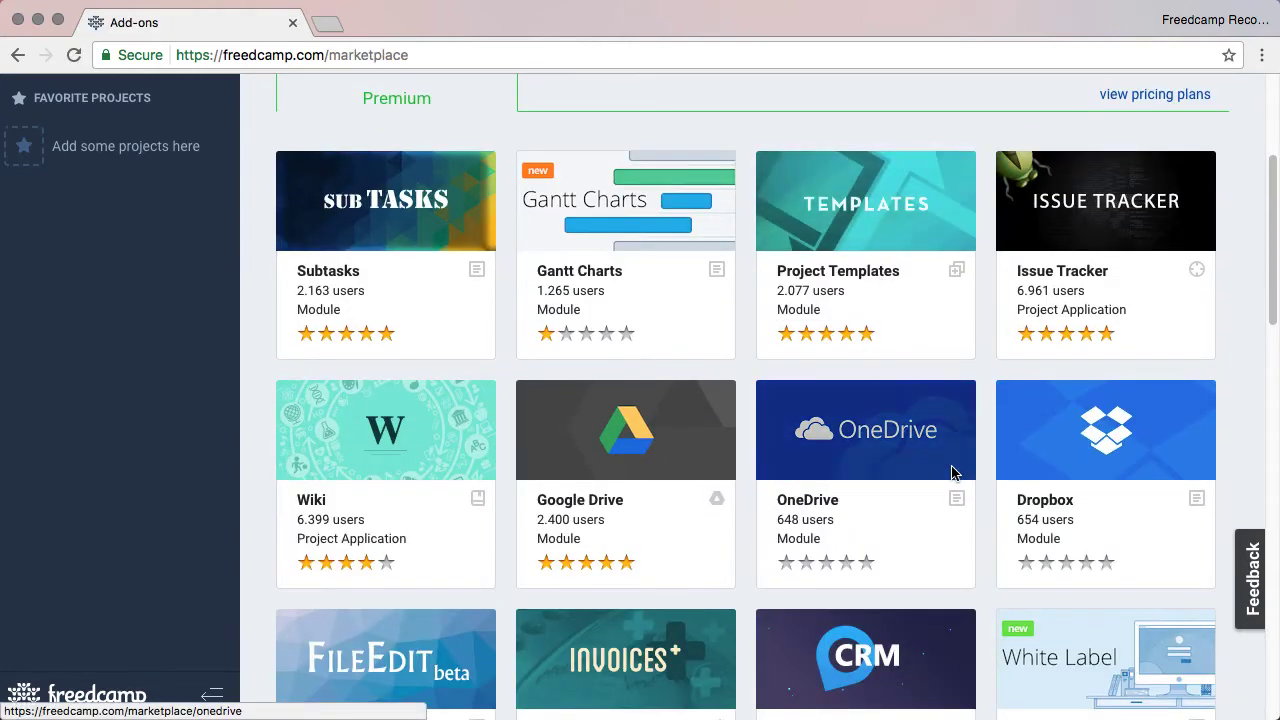
{"action": "left_click", "coordinate": [1134, 460]}
{"action": "left_click", "coordinate": [864, 245]}
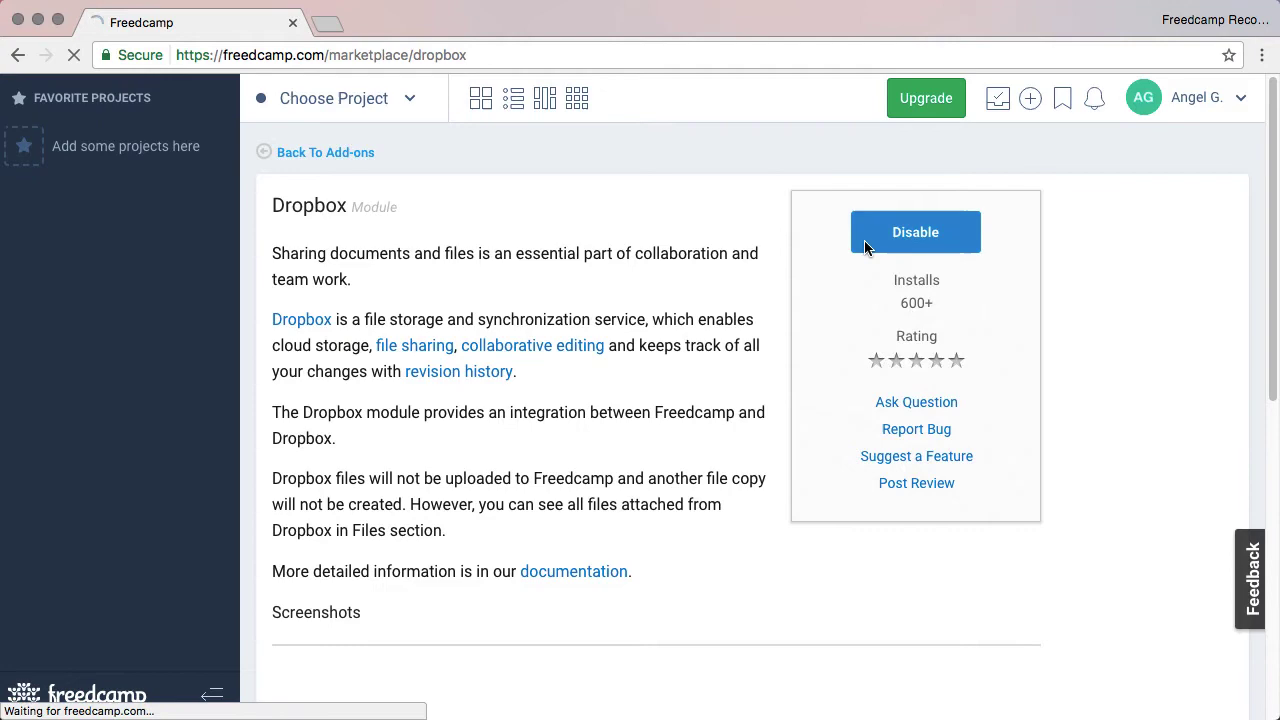
Create a project from scratch in the Engineering group named 'Android Application'.
{"action": "left_click", "coordinate": [1028, 160]}
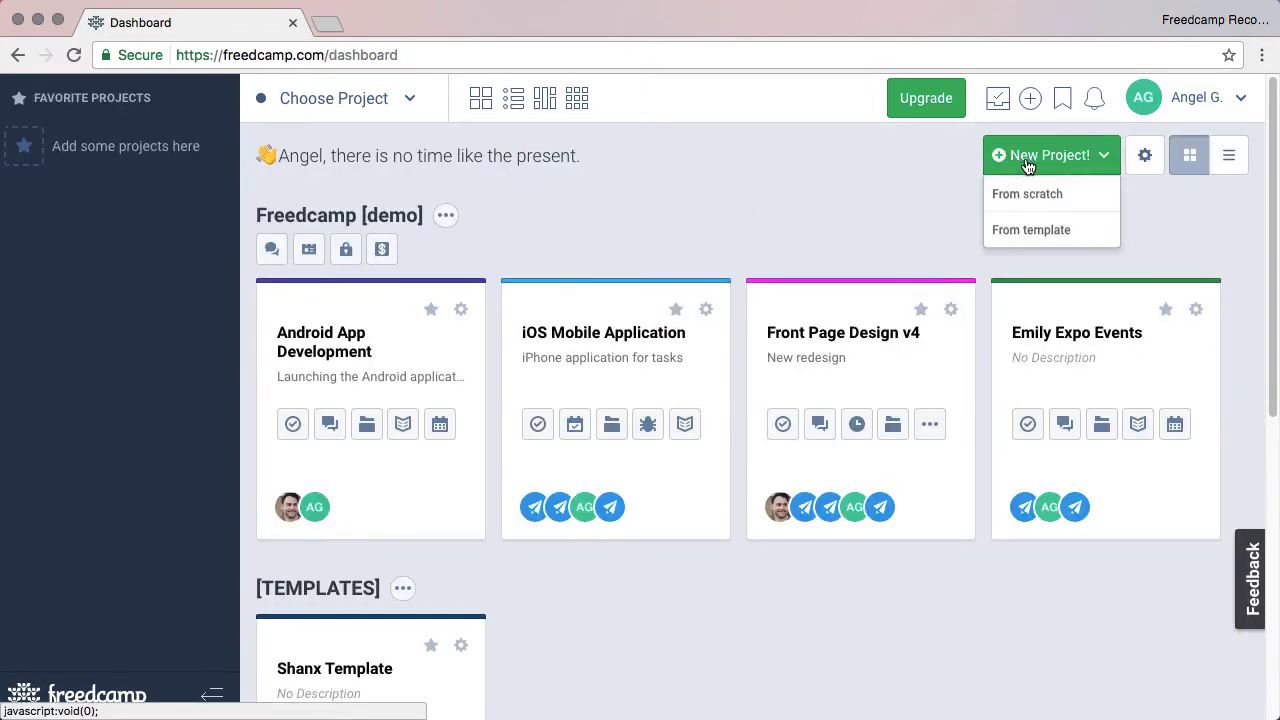
{"action": "left_click", "coordinate": [1030, 195]}
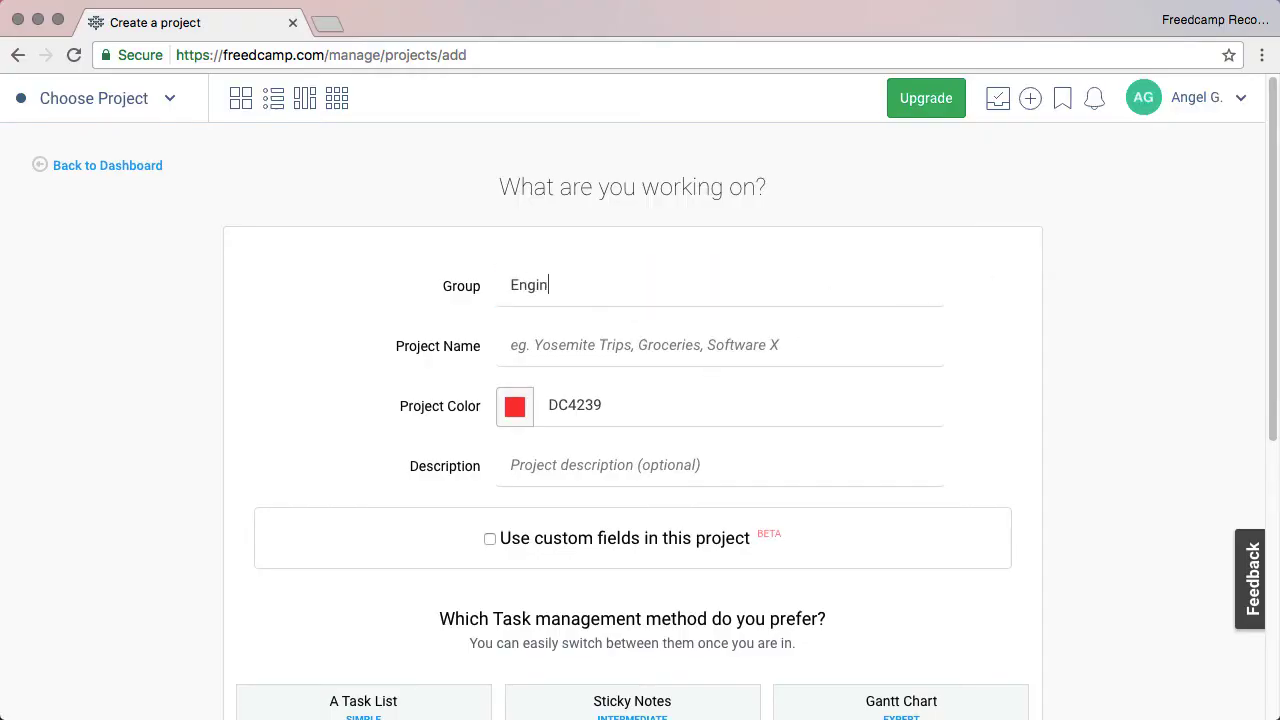
{"action": "key", "text": "Tab"}
{"action": "key", "text": "Tab"}
{"action": "left_click", "coordinate": [640, 345]}
{"action": "type", "text": "Android Application"}
{"action": "scroll", "coordinate": [640, 400], "scroll_direction": "down", "scroll_amount": 5}
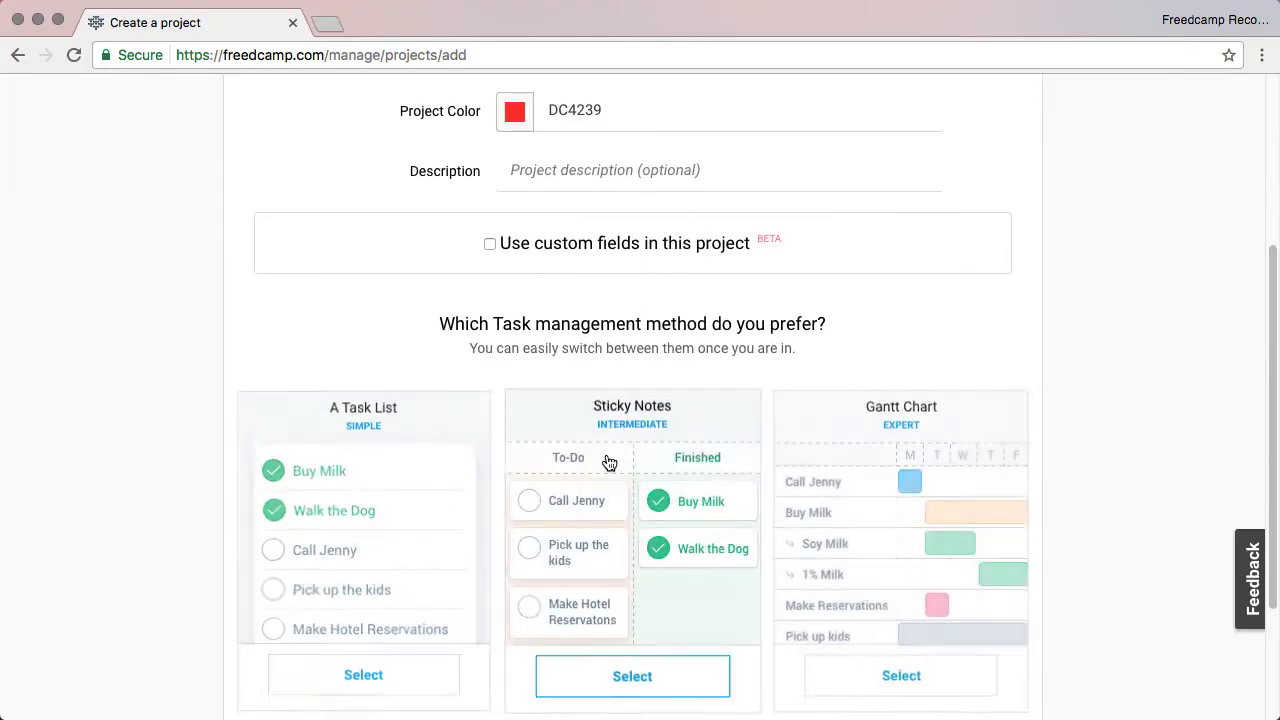
Choose the Task List method and add an invitee with their e-mail and full name.
{"action": "left_click", "coordinate": [363, 488]}
{"action": "left_click", "coordinate": [970, 590]}
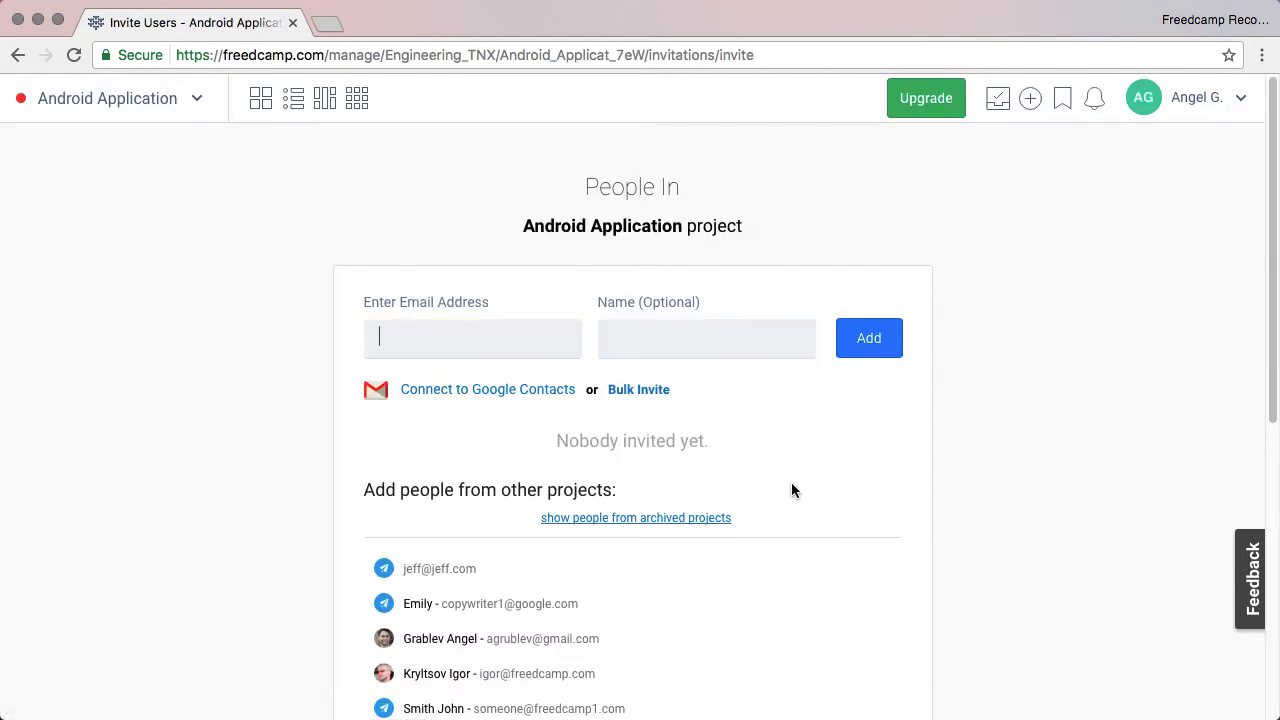
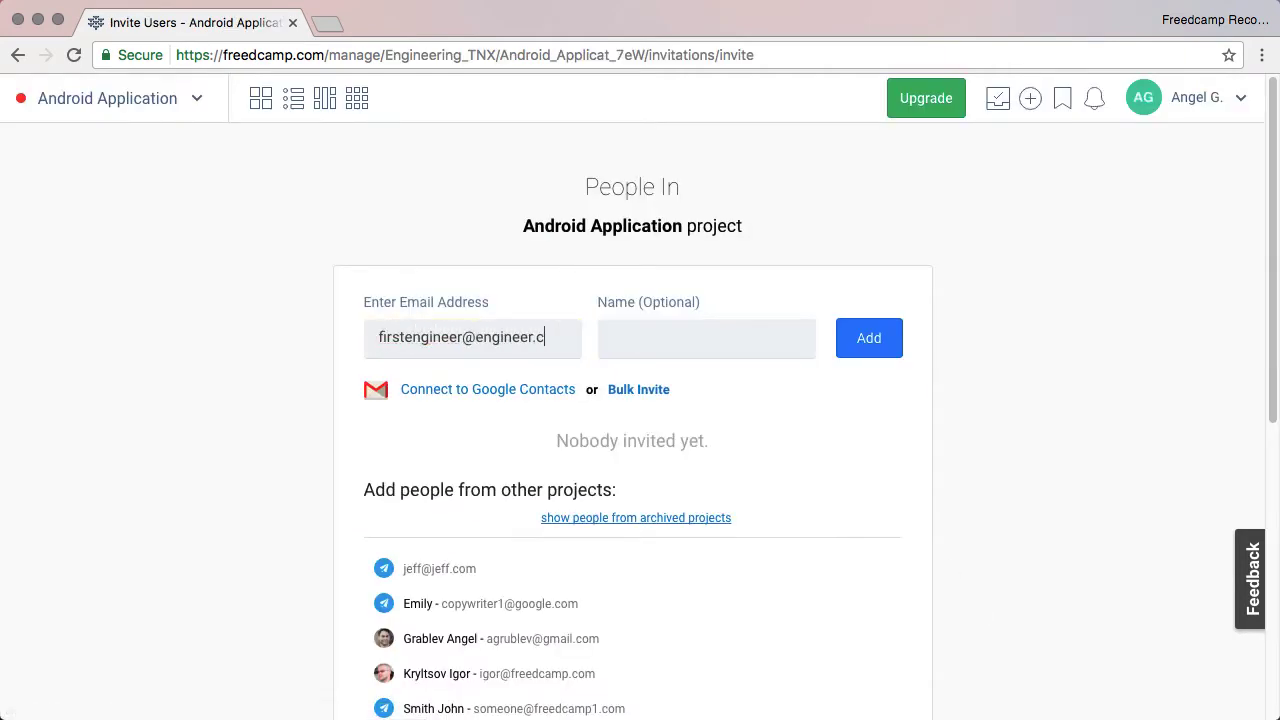
{"action": "key", "text": "Tab"}
{"action": "type", "text": "IEngineer One"}
{"action": "left_click", "coordinate": [870, 349]}
Check the invitee's role options, keeping Team Player.
{"action": "scroll", "coordinate": [938, 426], "scroll_direction": "down", "scroll_amount": 5}
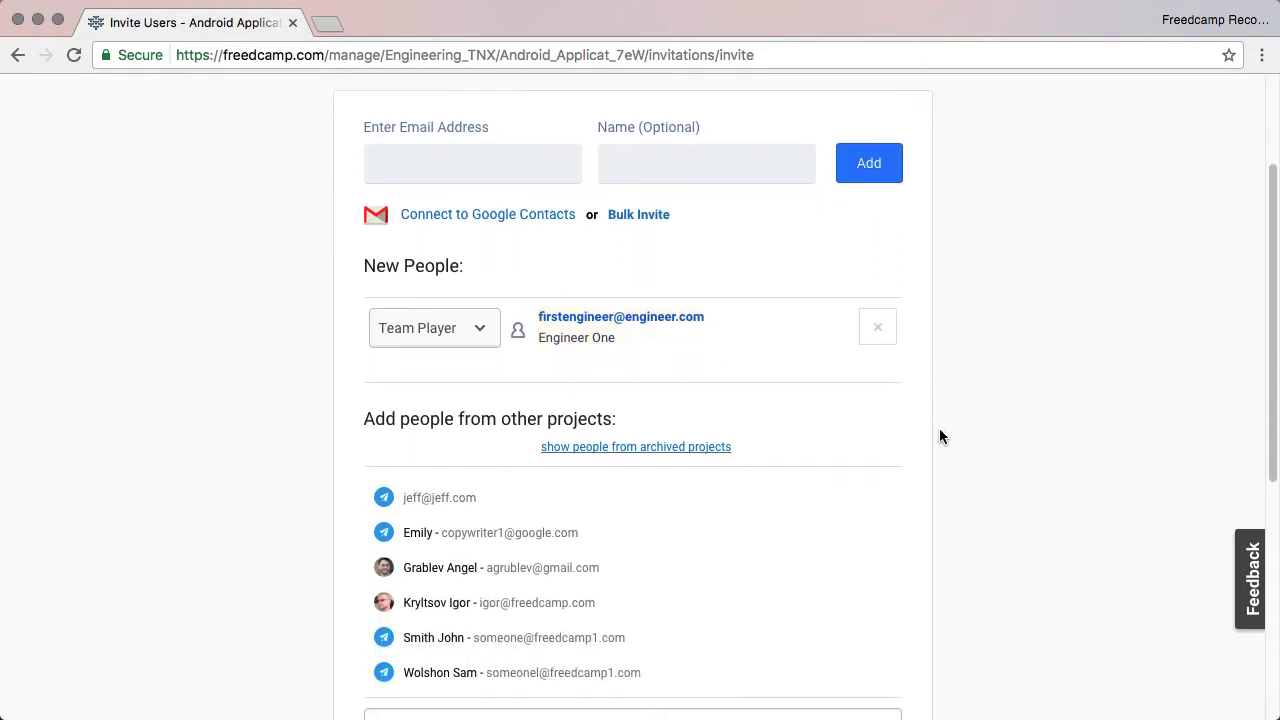
{"action": "left_click", "coordinate": [373, 268]}
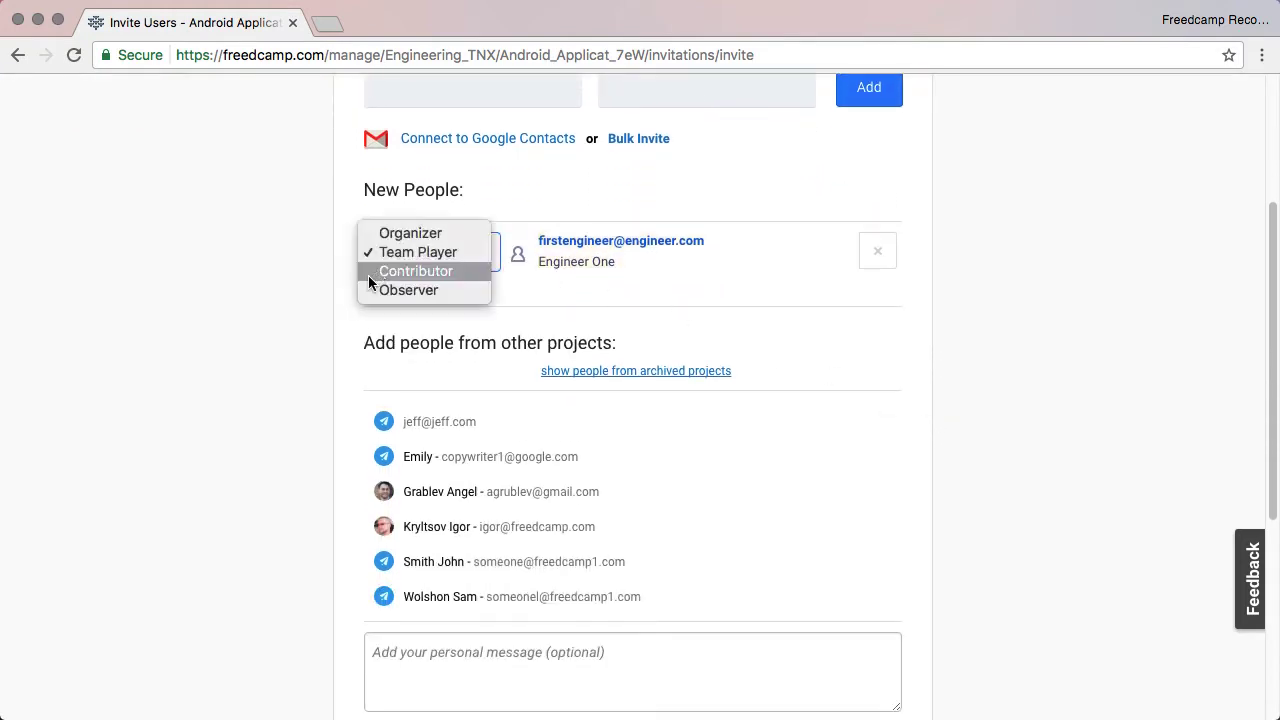
{"action": "left_click", "coordinate": [325, 305]}
{"action": "left_click", "coordinate": [482, 338]}
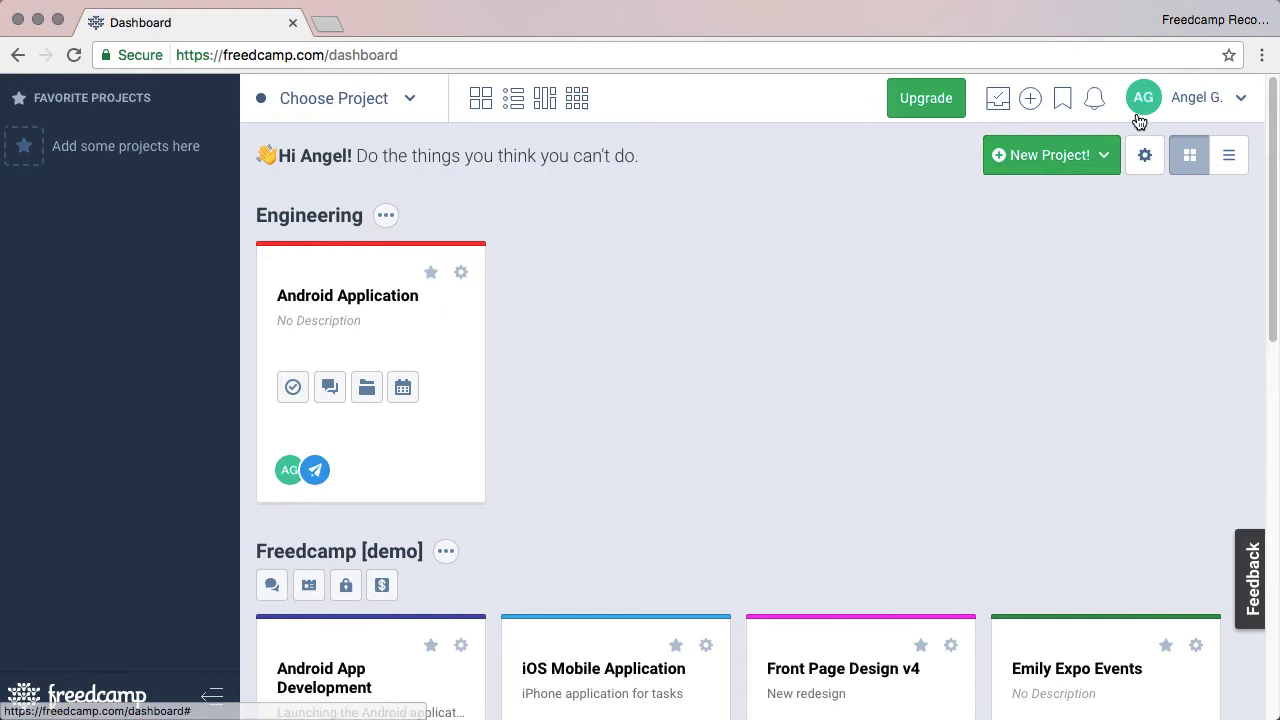
{"action": "left_click", "coordinate": [1190, 108]}
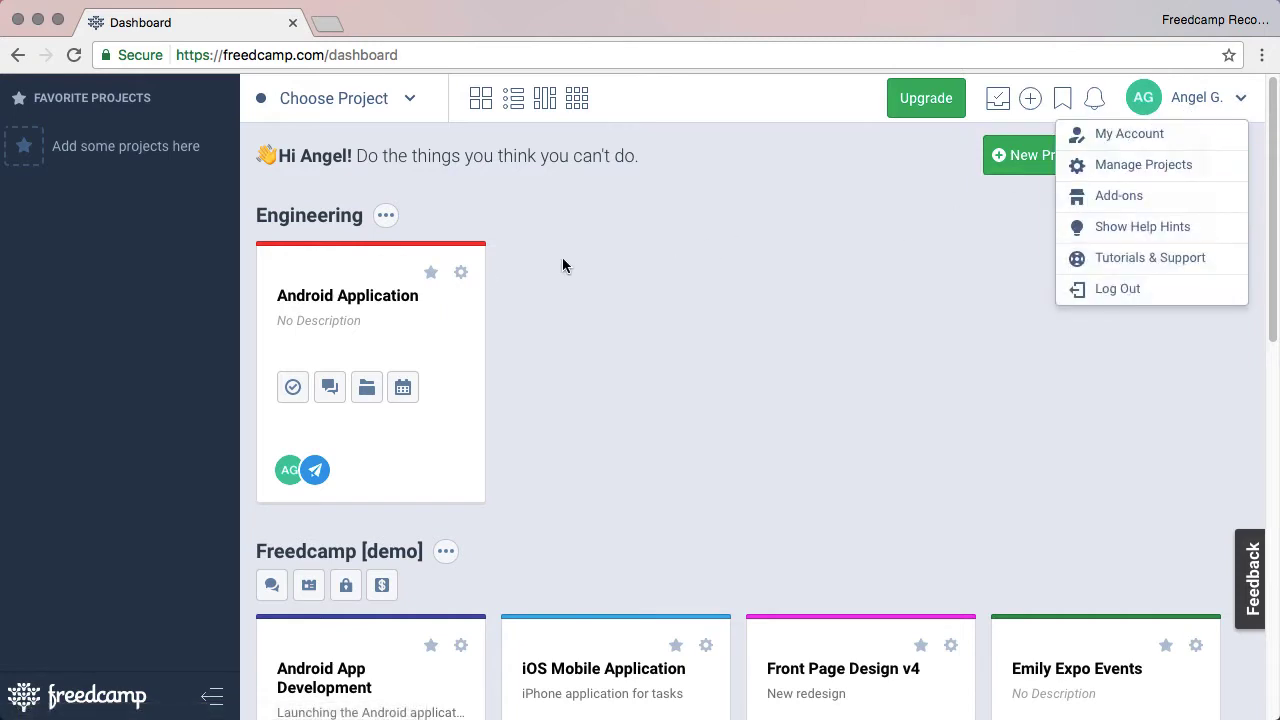
{"action": "left_click", "coordinate": [460, 272]}
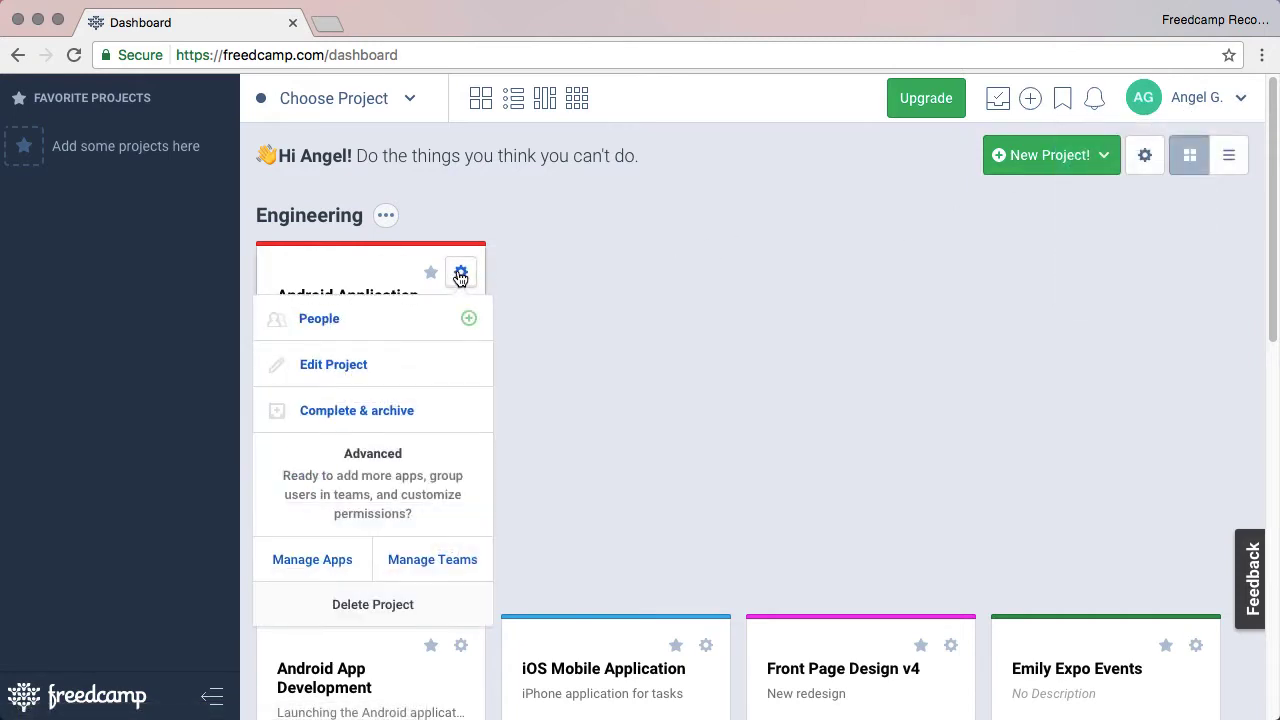
{"action": "left_click", "coordinate": [429, 561]}
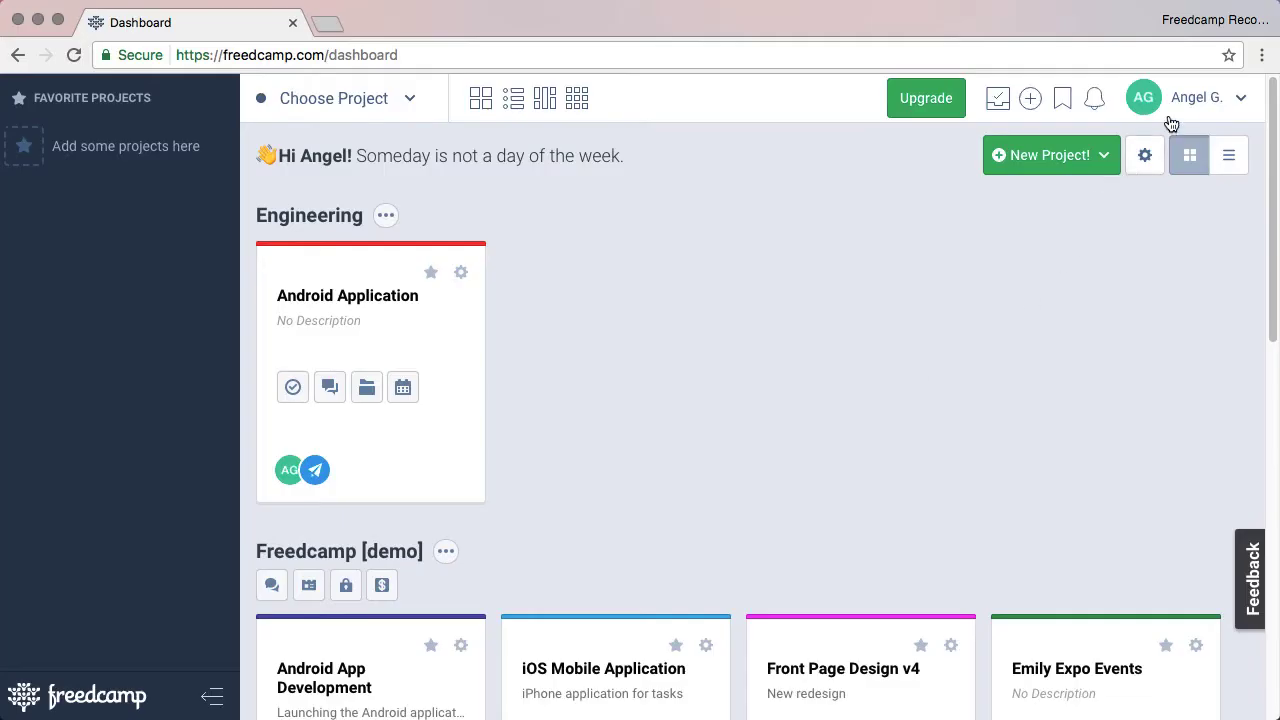
Tick a team member under Project Group Admins in Manage Projects and save.
{"action": "left_click", "coordinate": [1180, 108]}
{"action": "left_click", "coordinate": [1173, 171]}
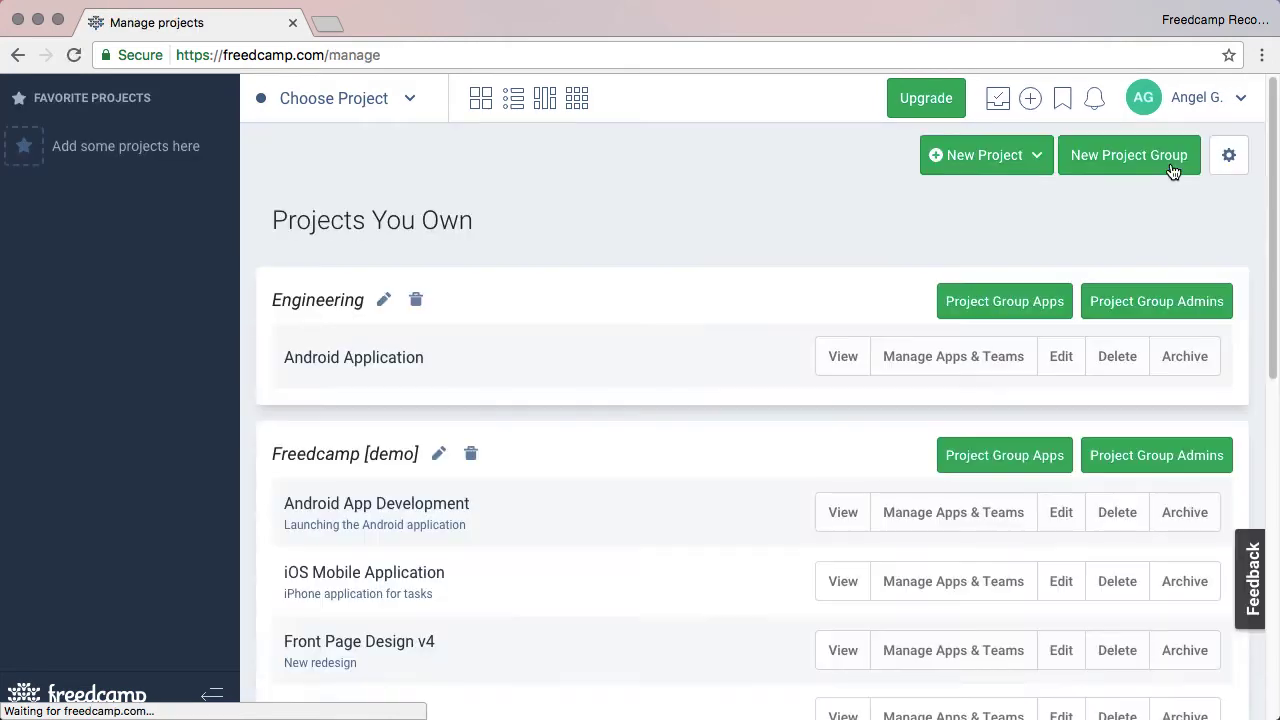
{"action": "left_click", "coordinate": [1157, 300]}
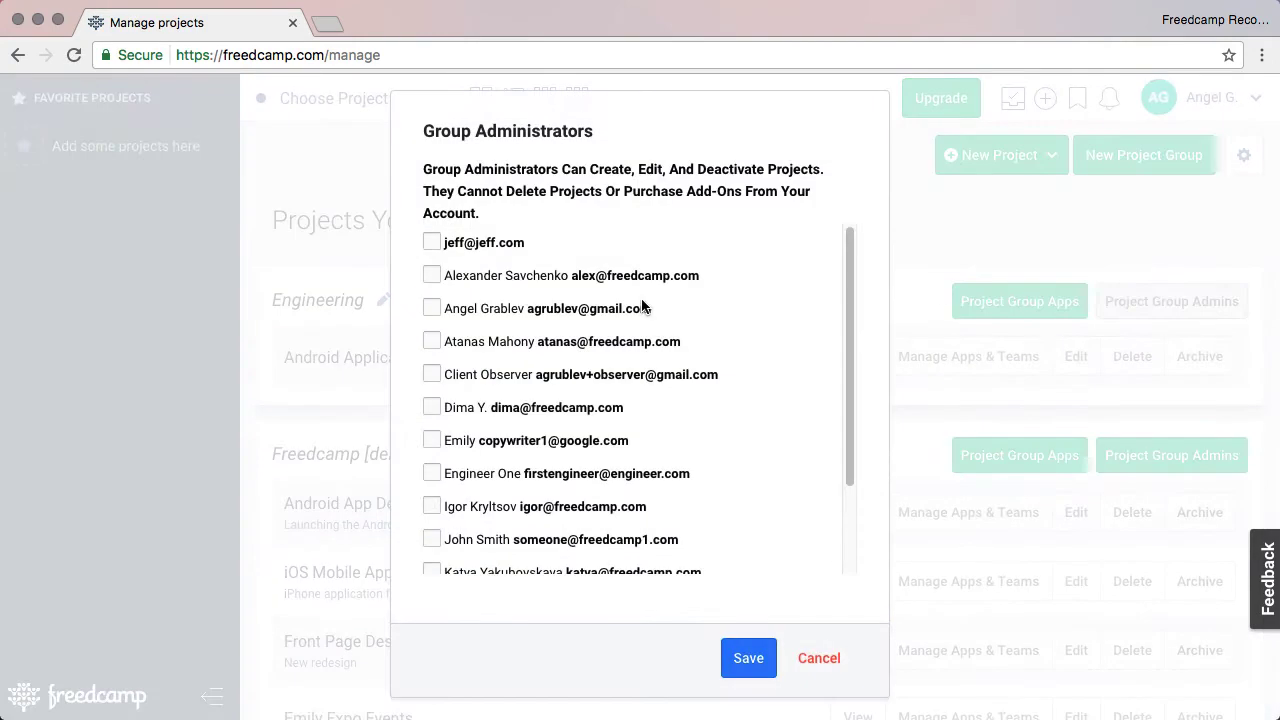
{"action": "left_click", "coordinate": [436, 276]}
{"action": "left_click", "coordinate": [455, 311]}
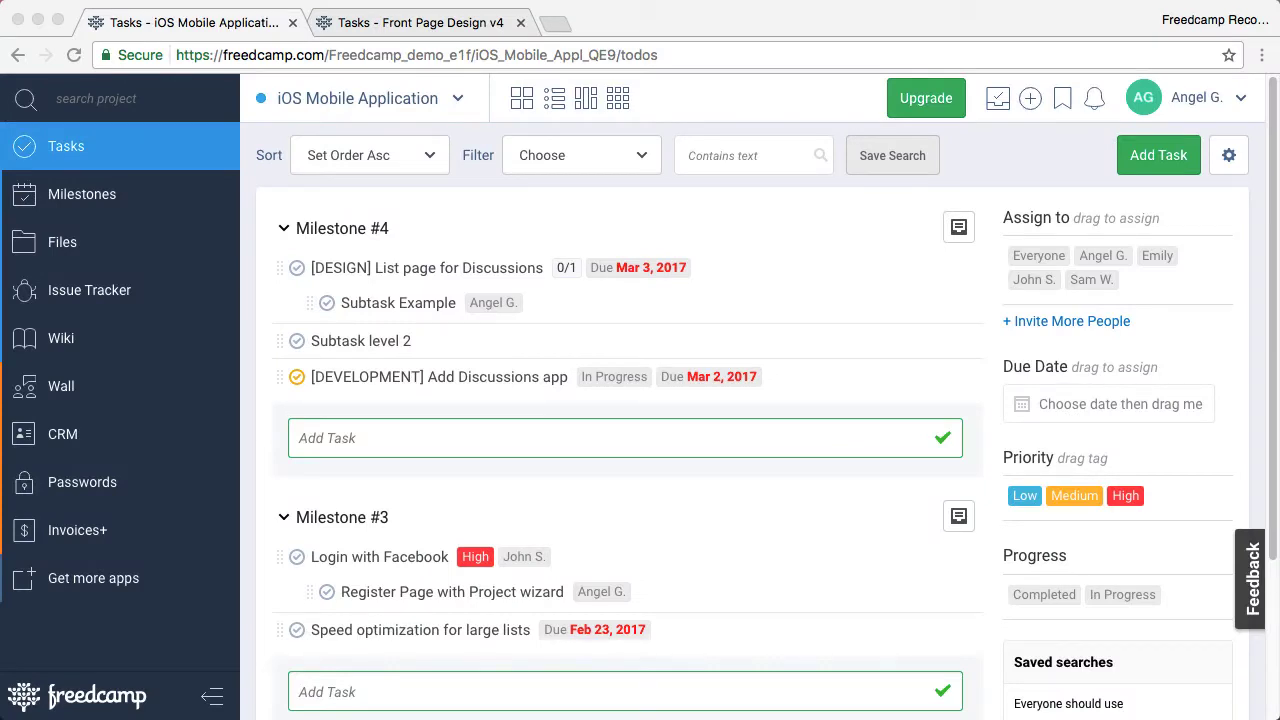
Switch the task list to the Gantt chart view and back to the plain list.
{"action": "left_click", "coordinate": [845, 226]}
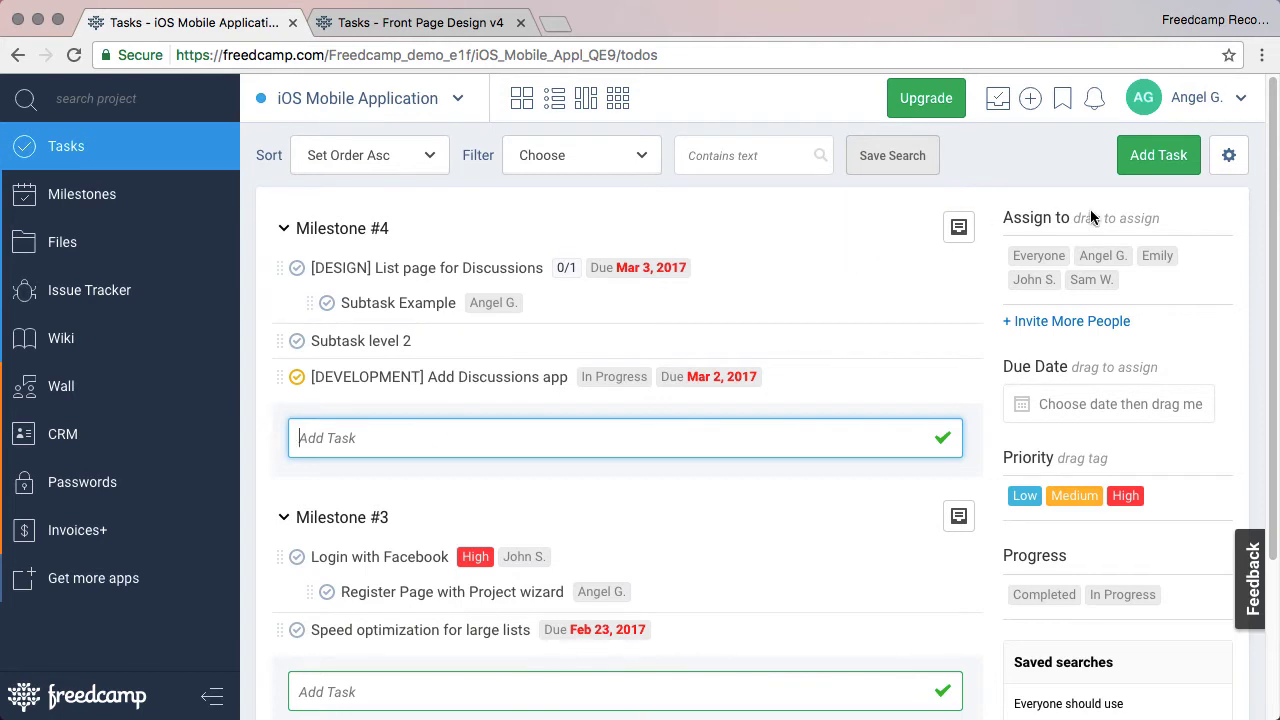
{"action": "left_click", "coordinate": [1232, 166]}
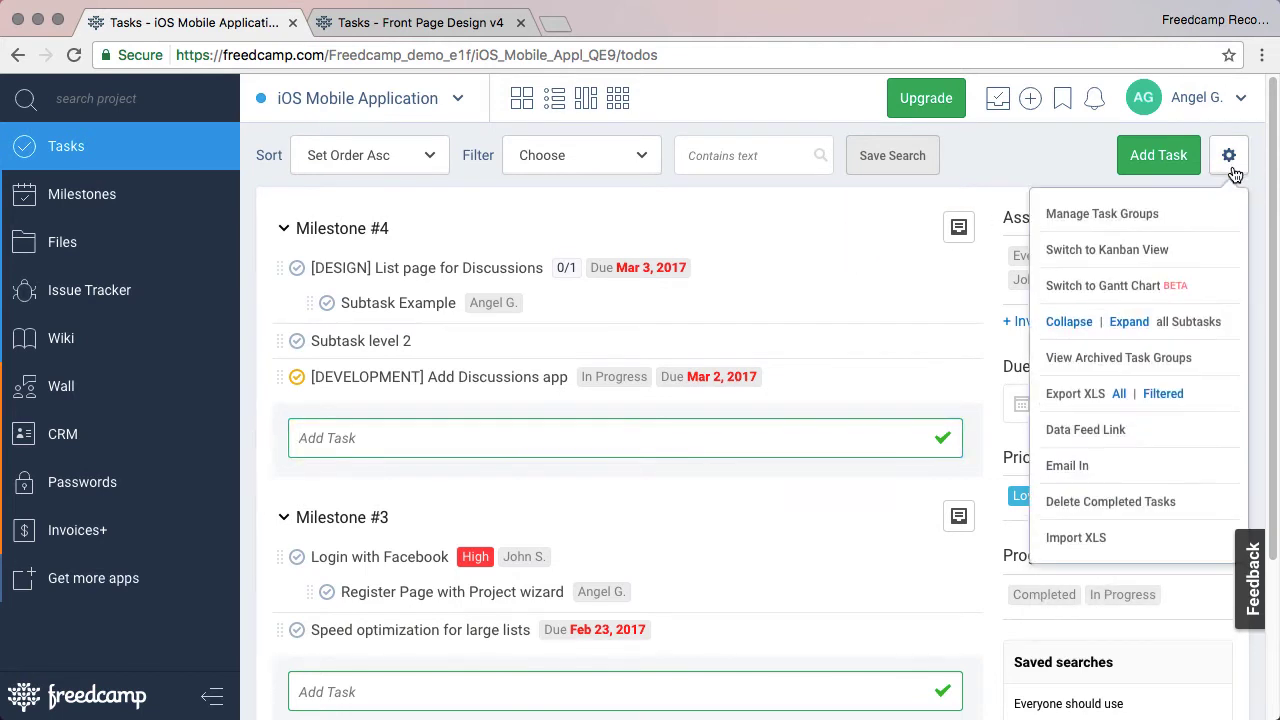
{"action": "left_click", "coordinate": [1152, 289]}
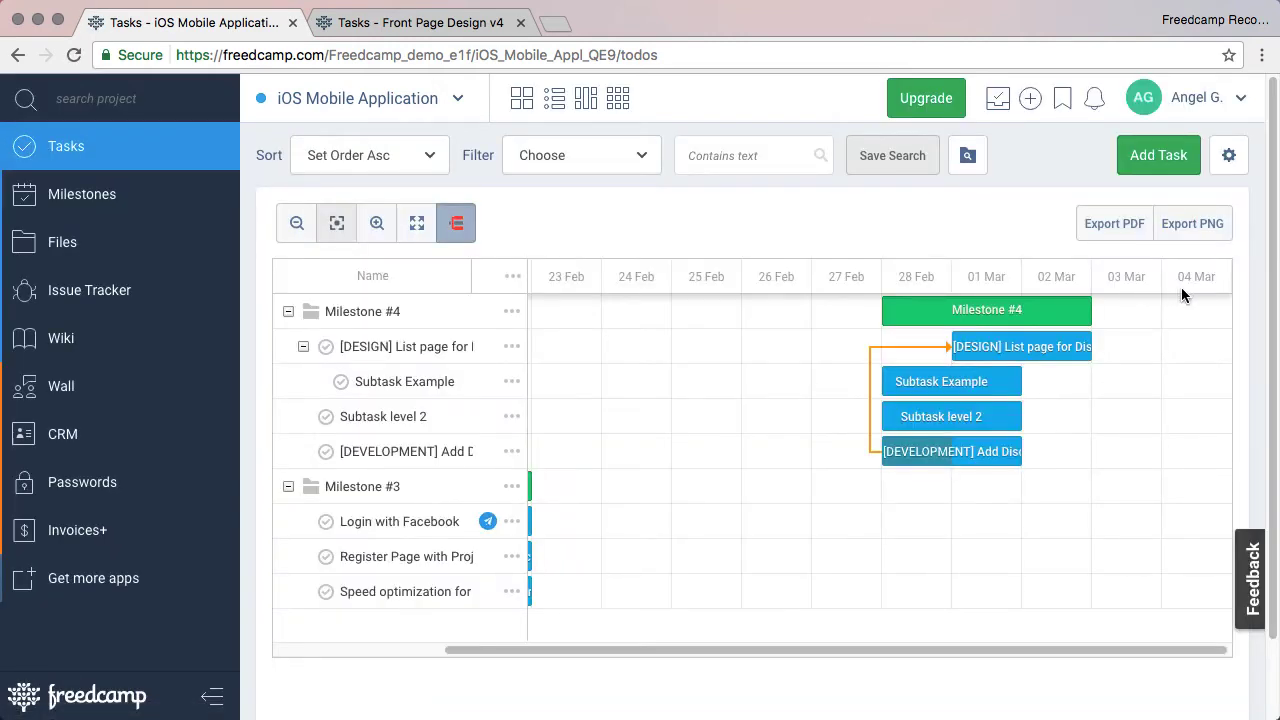
{"action": "left_click", "coordinate": [1229, 155]}
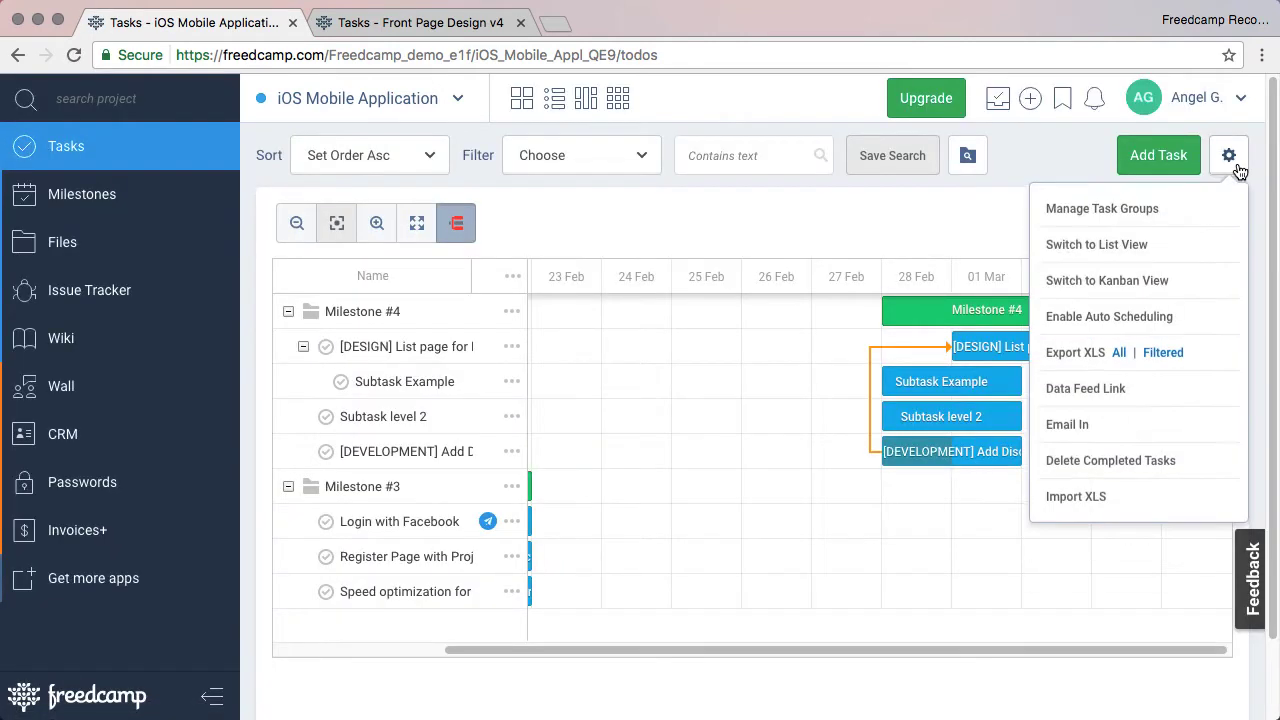
{"action": "left_click", "coordinate": [1134, 264]}
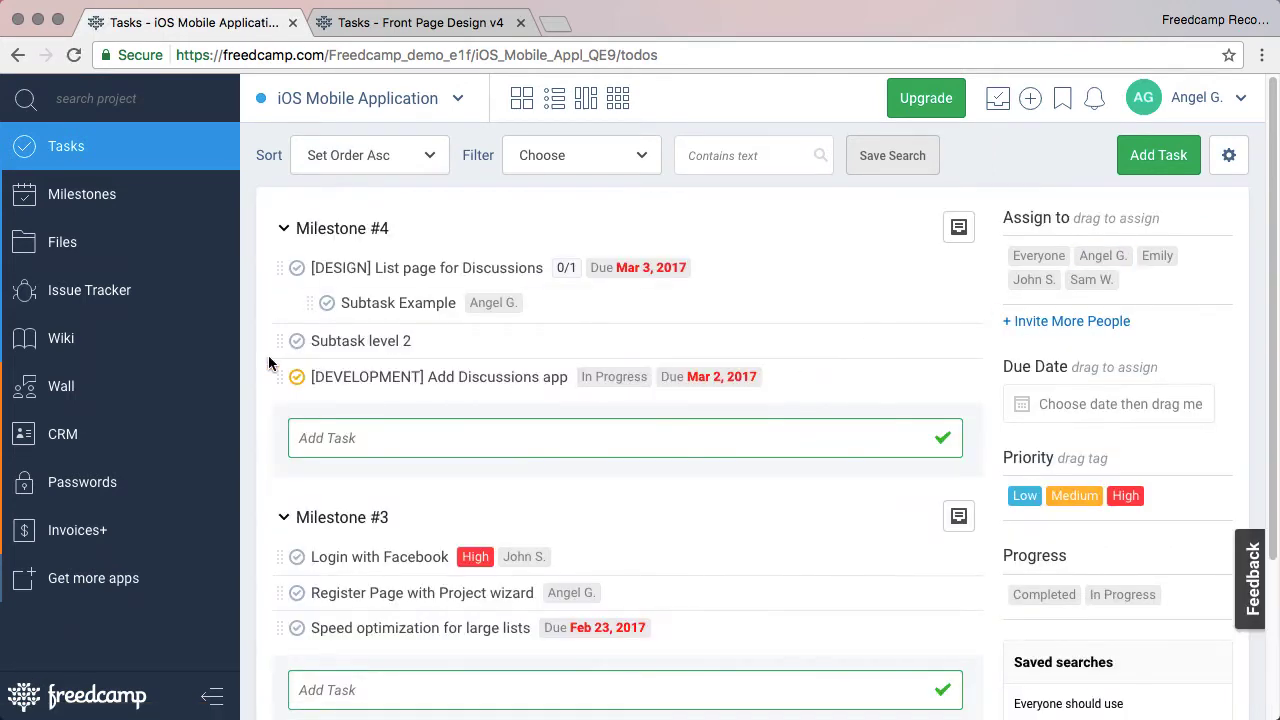
Nest Subtask level 2 under Subtask Example and begin a new Milestone #4 task 'A'.
{"action": "left_click_drag", "start_coordinate": [280, 340], "coordinate": [413, 342]}
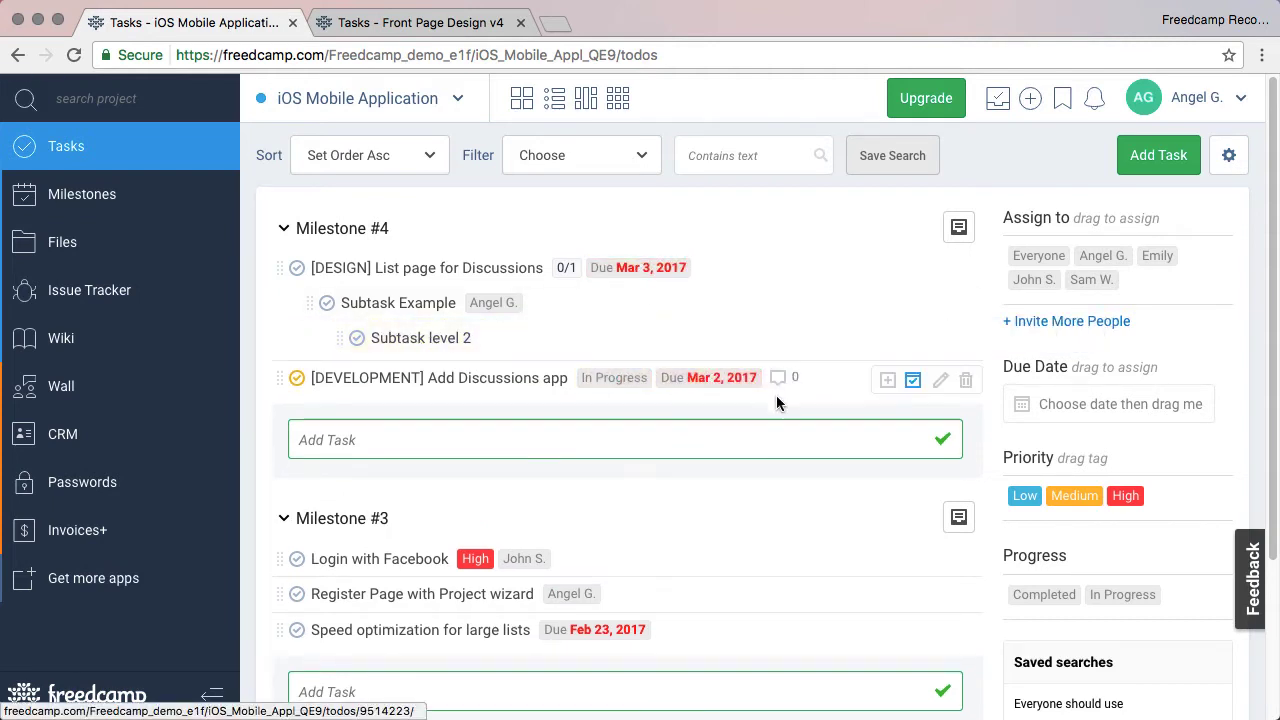
{"action": "left_click", "coordinate": [737, 443]}
{"action": "type", "text": "A"}
{"action": "scroll", "coordinate": [694, 497], "scroll_direction": "down", "scroll_amount": 5}
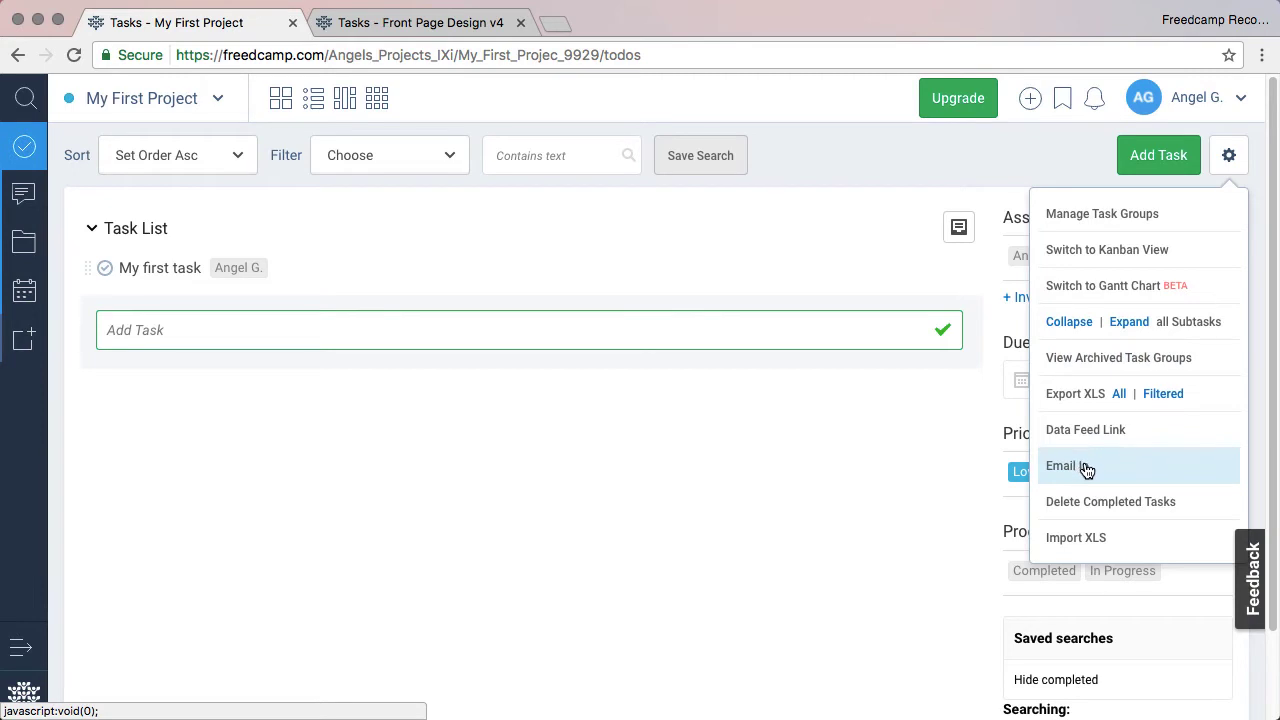
Open the Email In management settings from the project's Email In option.
{"action": "left_click", "coordinate": [1087, 468]}
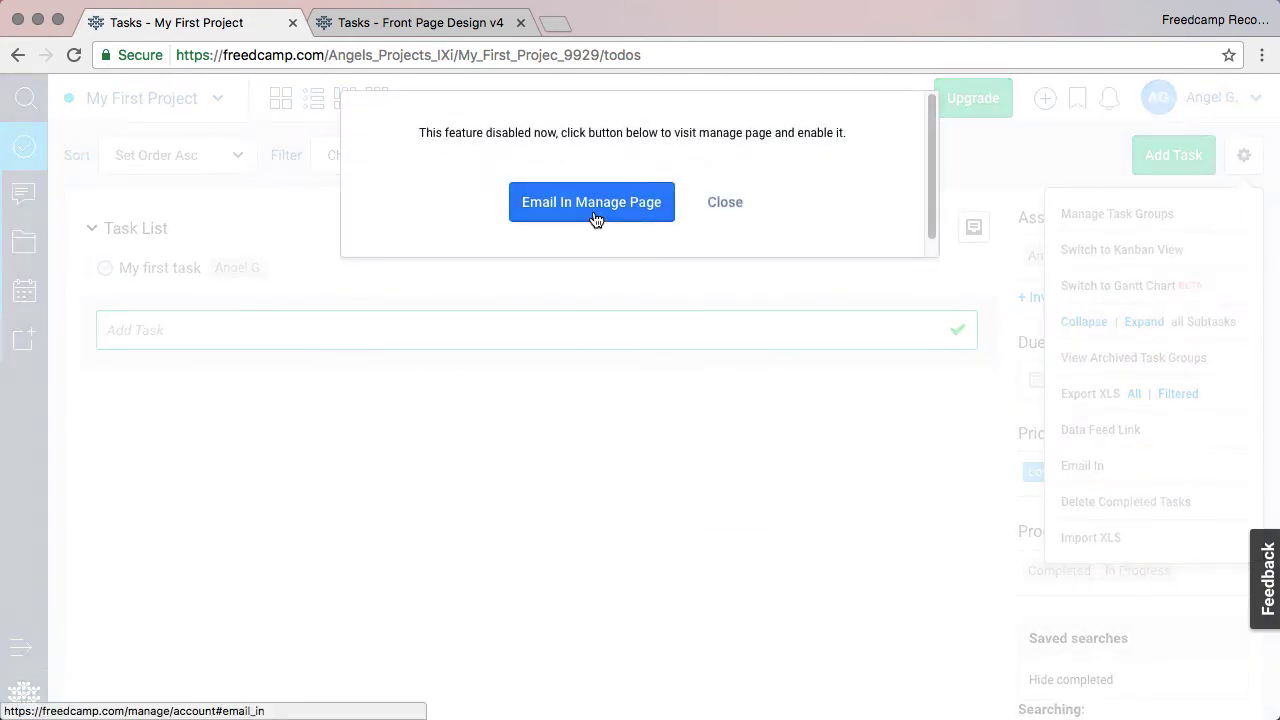
{"action": "left_click", "coordinate": [593, 203]}
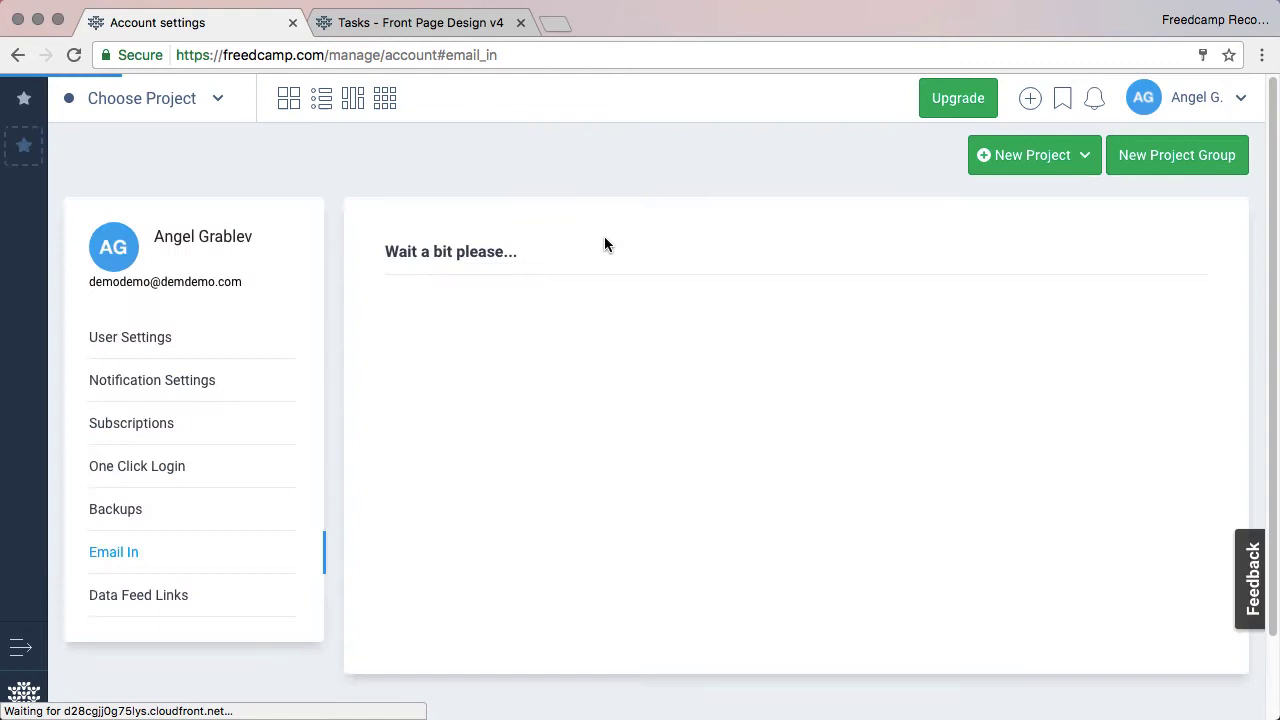
{"action": "scroll", "coordinate": [670, 370], "scroll_direction": "down", "scroll_amount": 1}
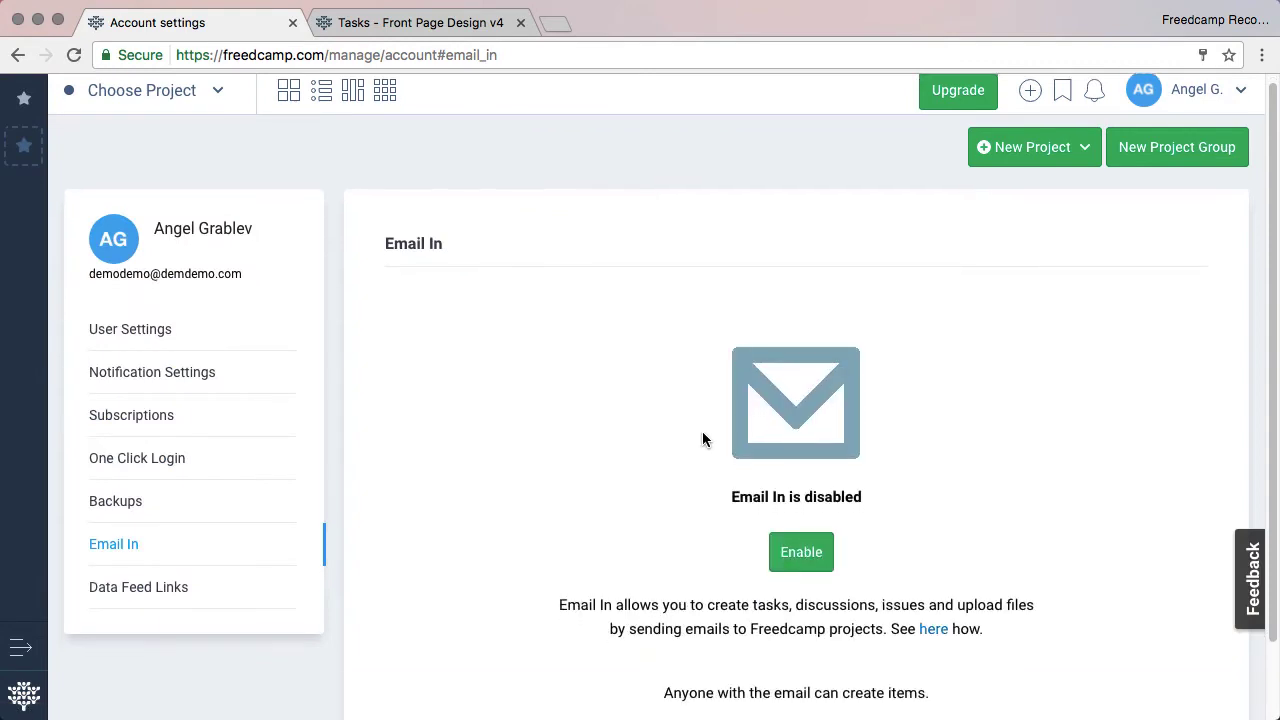
Enable Email In, dismiss the tips, and copy My First Project's Email In address to the clipboard.
{"action": "left_click", "coordinate": [801, 554]}
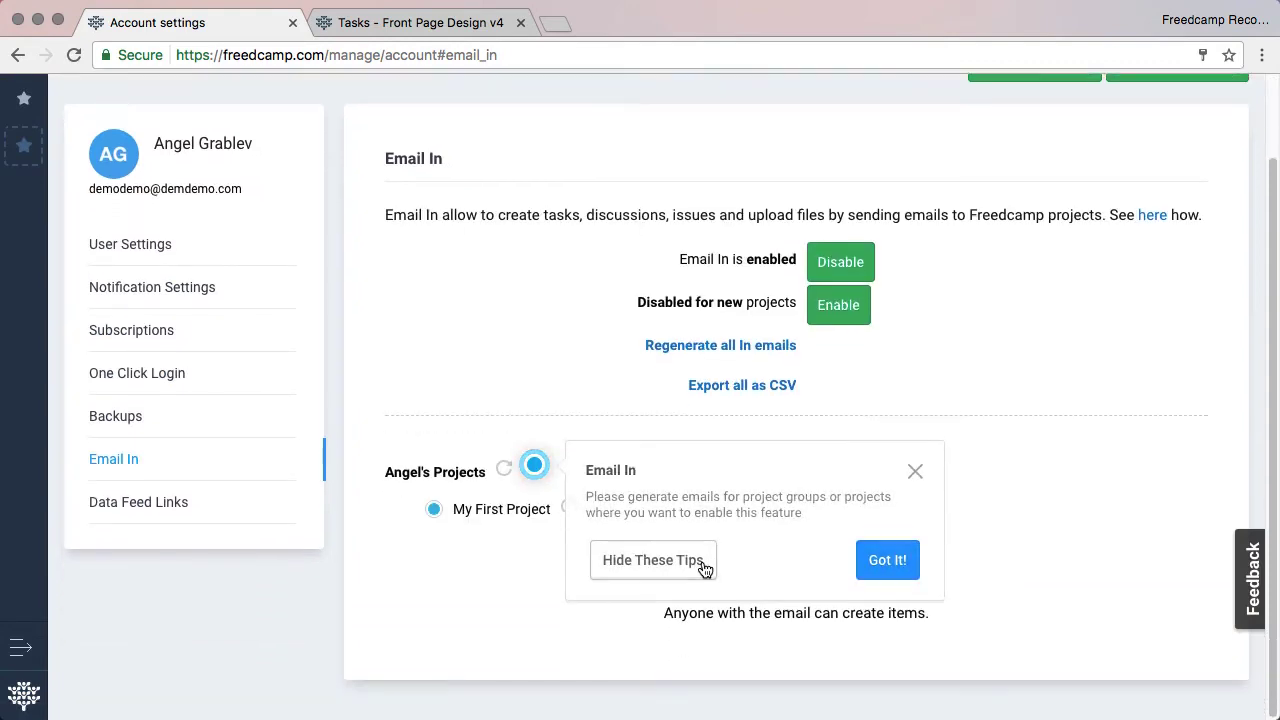
{"action": "left_click", "coordinate": [704, 566]}
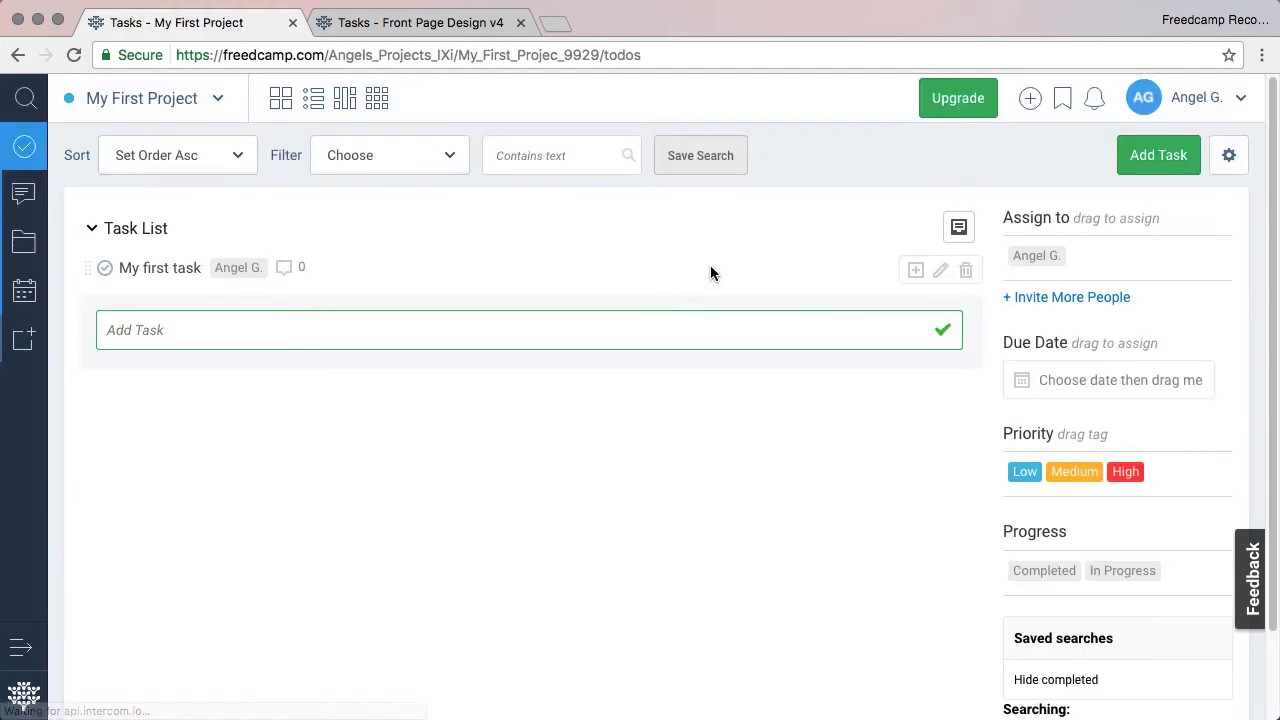
{"action": "left_click", "coordinate": [1230, 160]}
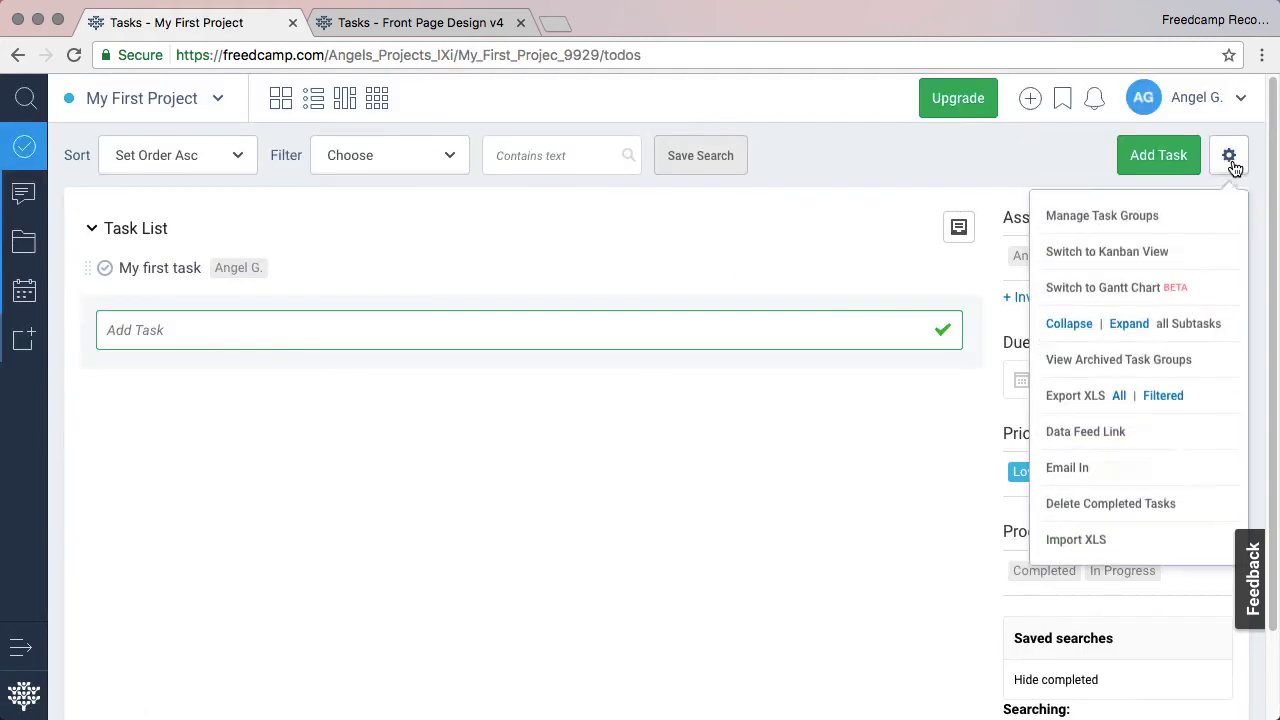
{"action": "left_click", "coordinate": [1066, 465]}
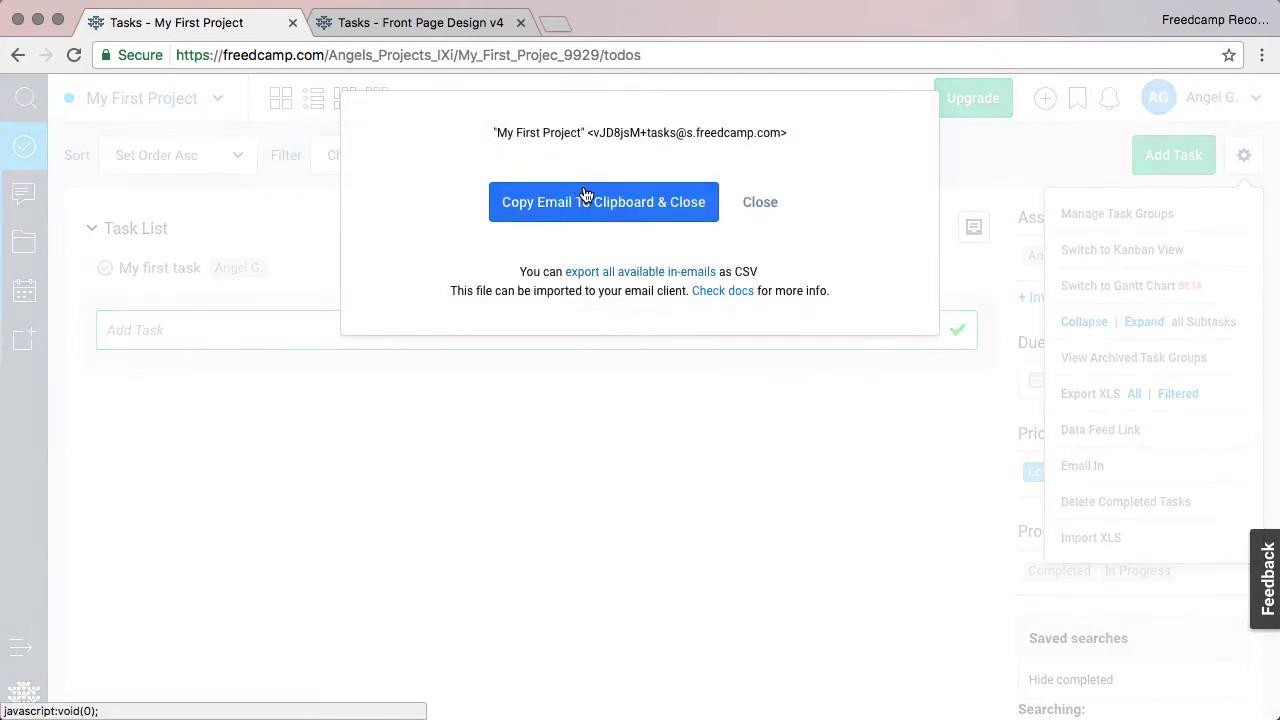
{"action": "left_click", "coordinate": [587, 200]}
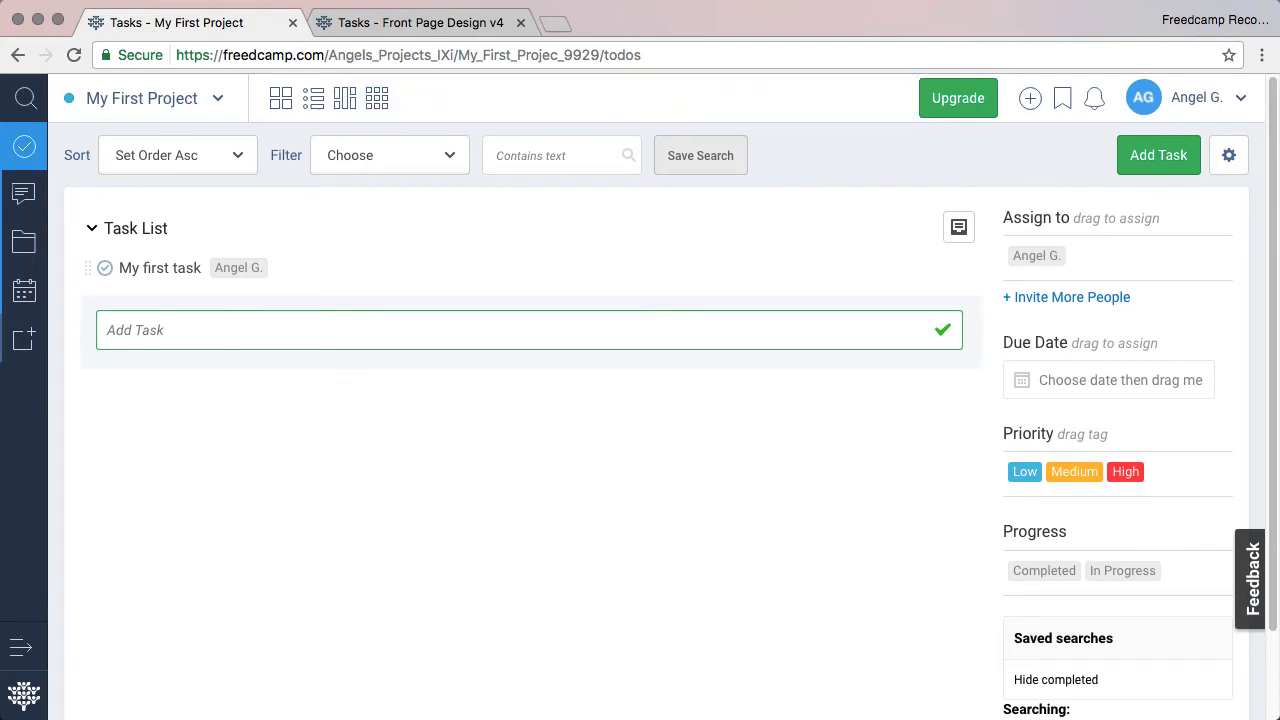
{"action": "left_click", "coordinate": [753, 520]}
{"action": "left_click", "coordinate": [1229, 155]}
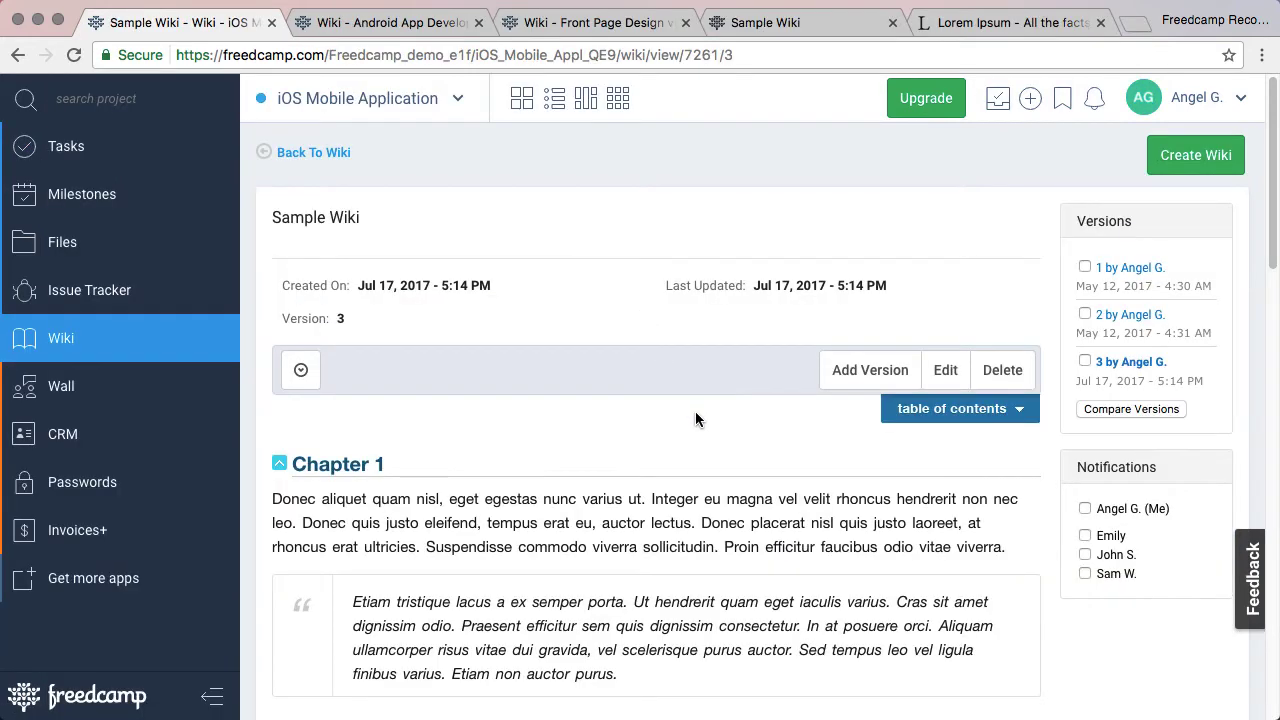
Mark and unmark wiki versions 3 and 2 for comparison, then dismiss a new-version form.
{"action": "scroll", "coordinate": [695, 411], "scroll_direction": "down", "scroll_amount": 5}
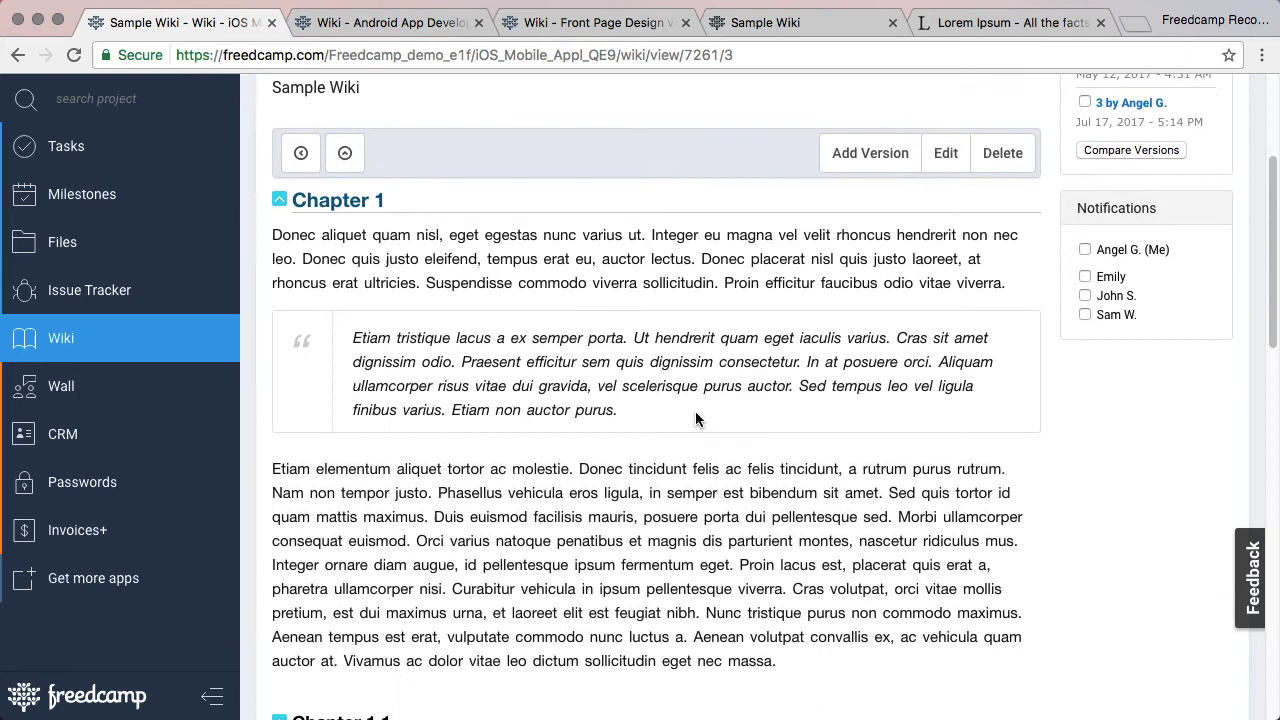
{"action": "scroll", "coordinate": [697, 418], "scroll_direction": "up", "scroll_amount": 5}
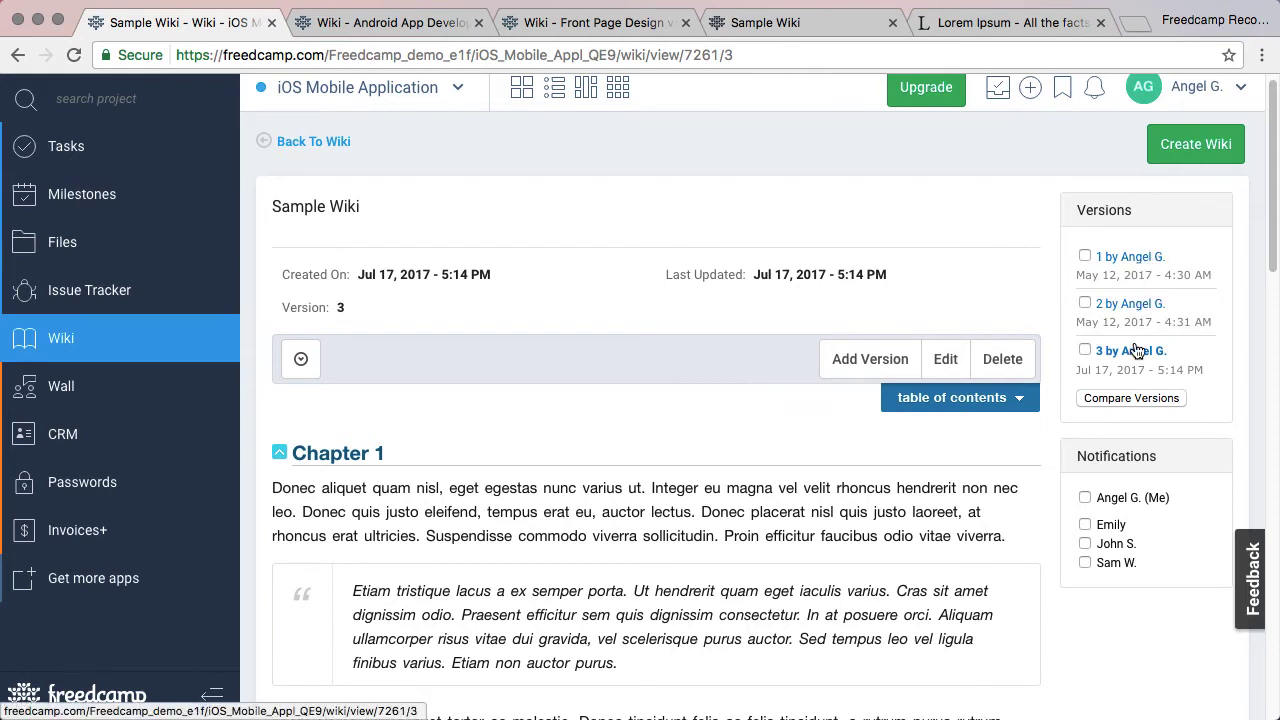
{"action": "left_click", "coordinate": [1085, 350]}
{"action": "left_click", "coordinate": [1085, 303]}
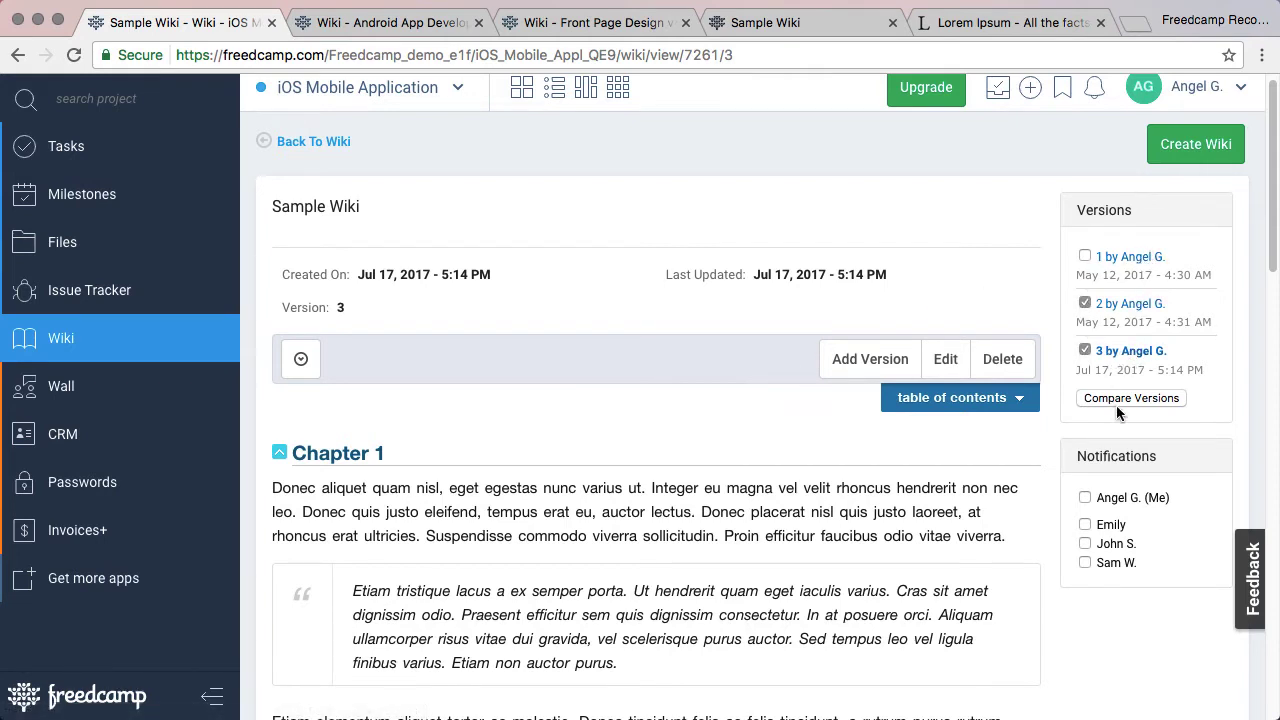
{"action": "left_click", "coordinate": [1085, 350]}
{"action": "left_click", "coordinate": [1085, 303]}
{"action": "left_click", "coordinate": [866, 360]}
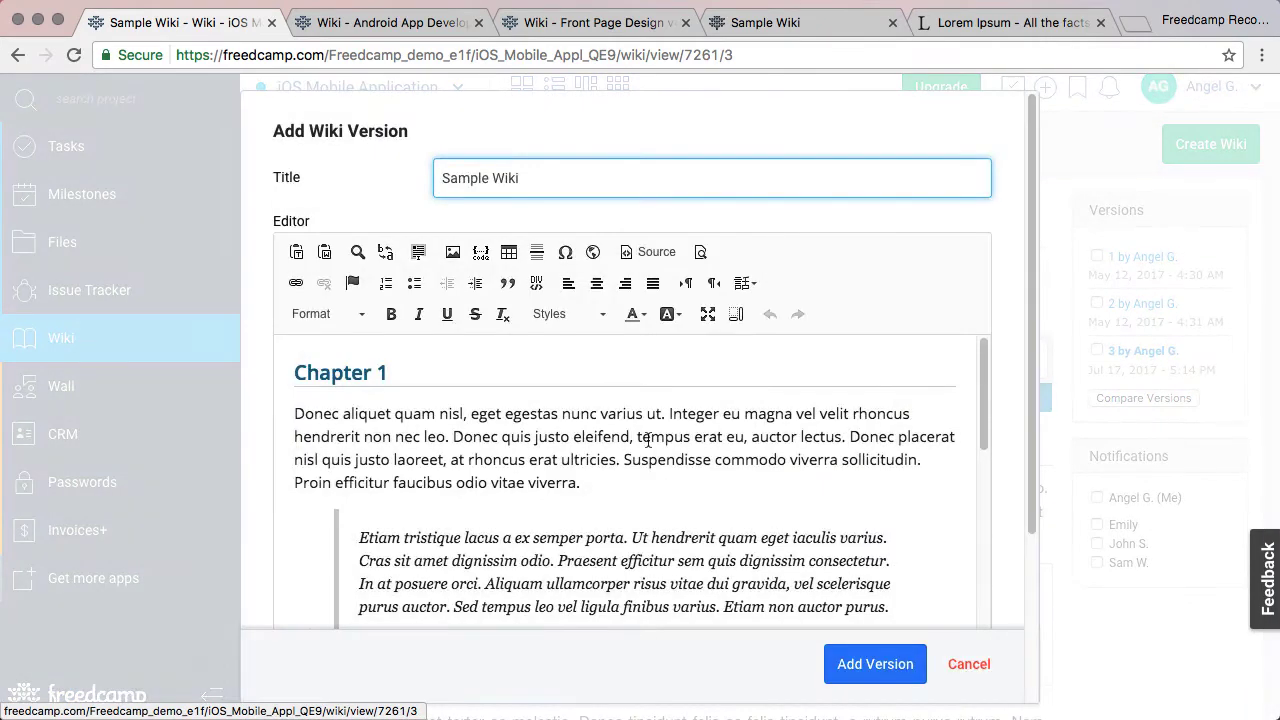
{"action": "scroll", "coordinate": [648, 440], "scroll_direction": "down", "scroll_amount": 1}
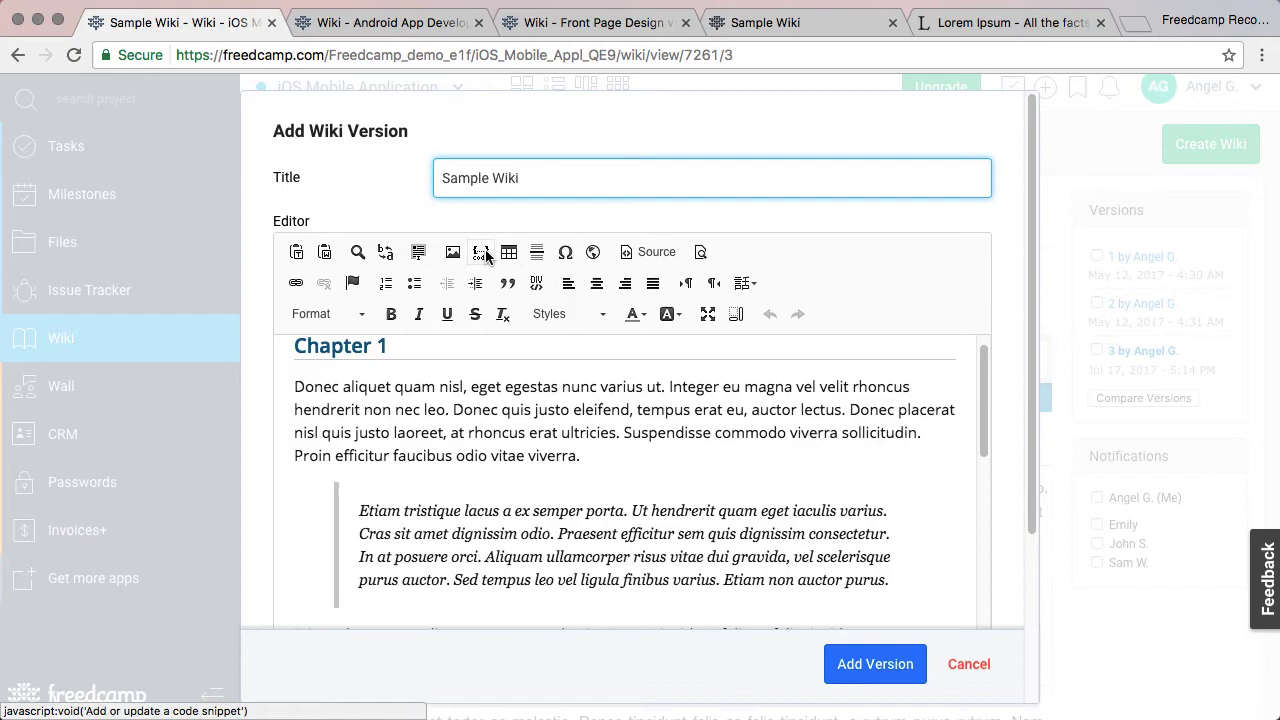
{"action": "key", "text": "Escape"}
Set the wiki's Access Type to Public - Link Available to Anyone and save it.
{"action": "left_click", "coordinate": [932, 362]}
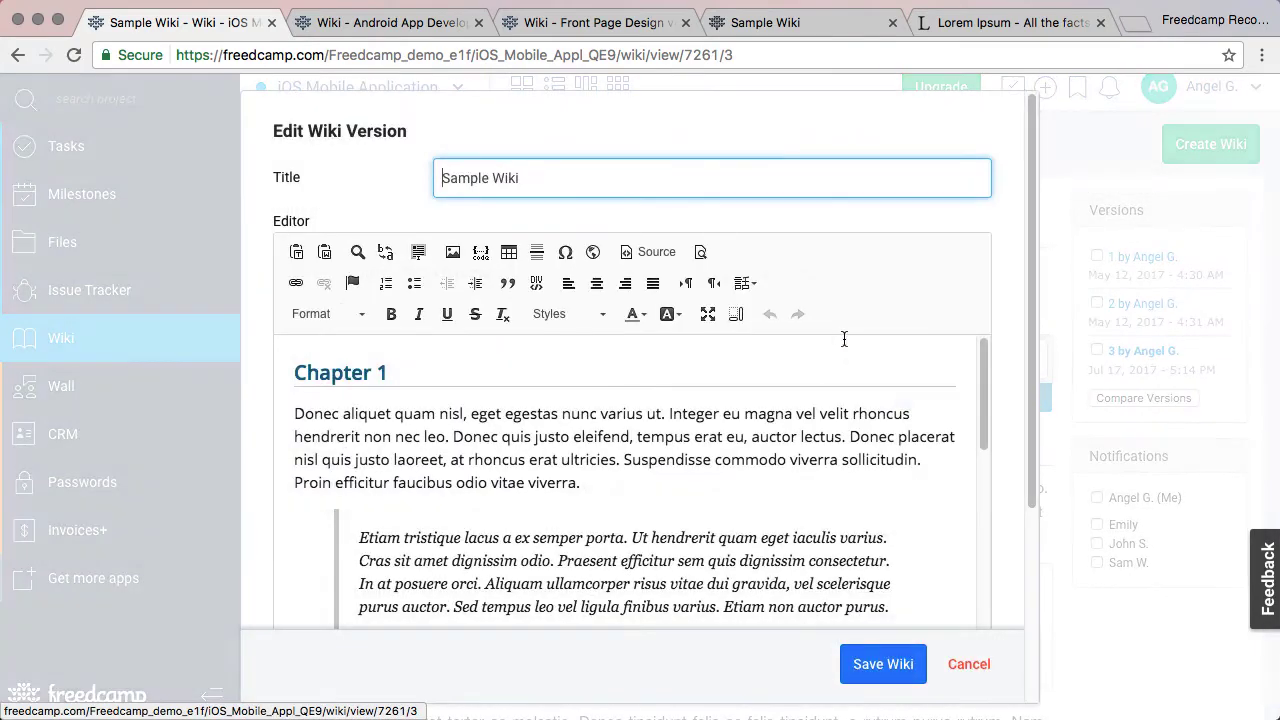
{"action": "scroll", "coordinate": [780, 370], "scroll_direction": "down", "scroll_amount": 10}
{"action": "left_click", "coordinate": [621, 512]}
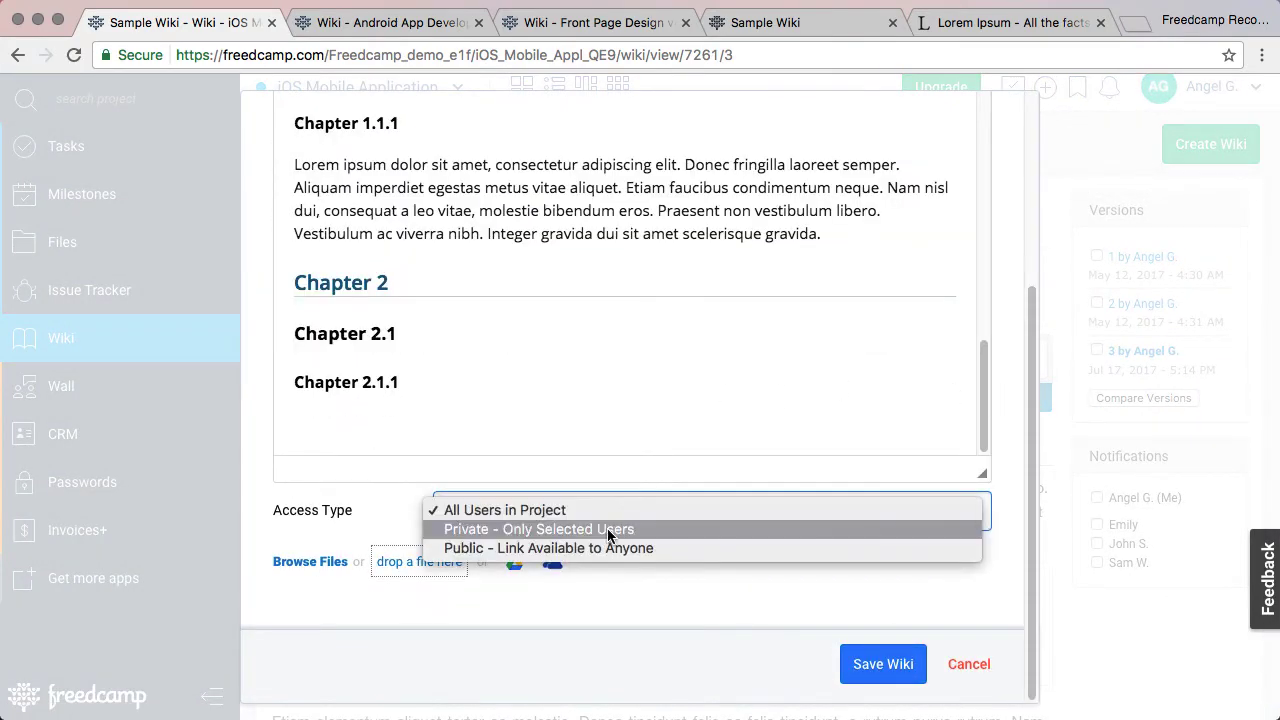
{"action": "left_click", "coordinate": [607, 548]}
{"action": "left_click", "coordinate": [866, 663]}
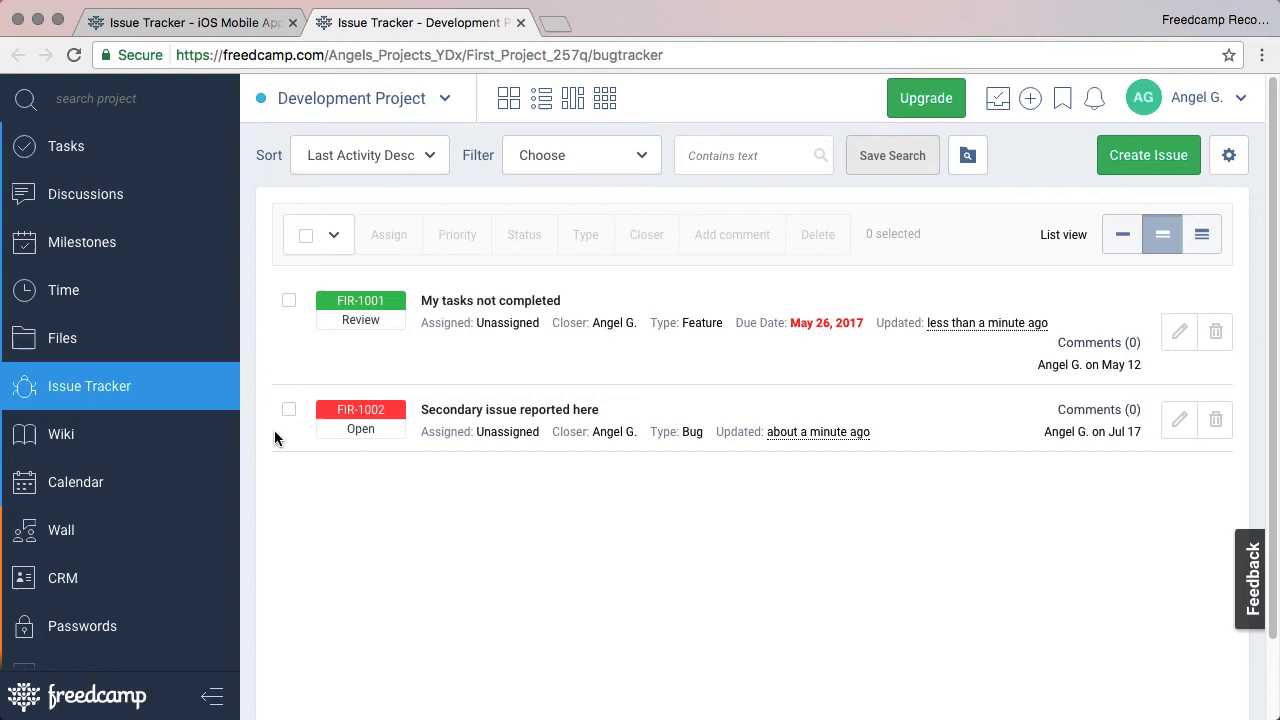
Draft an issue assigned to the second user with the manager as closer, then cancel it.
{"action": "left_click", "coordinate": [1165, 157]}
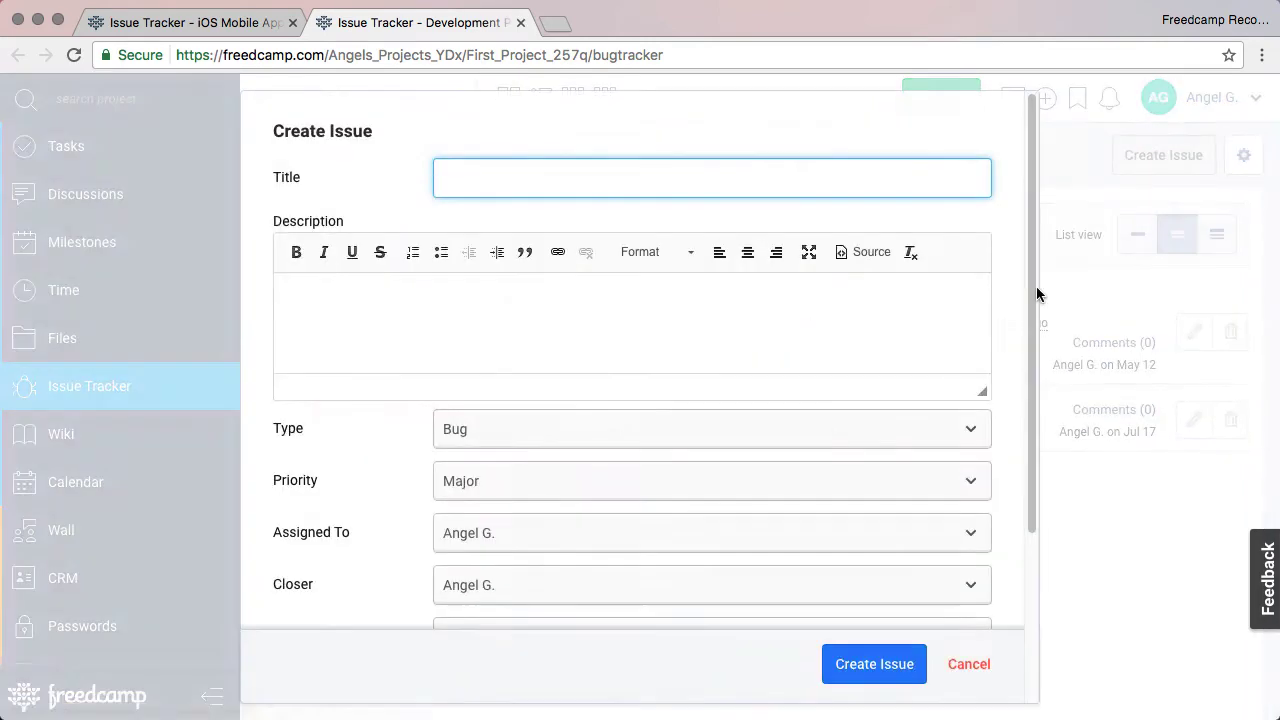
{"action": "scroll", "coordinate": [686, 432], "scroll_direction": "down", "scroll_amount": 3}
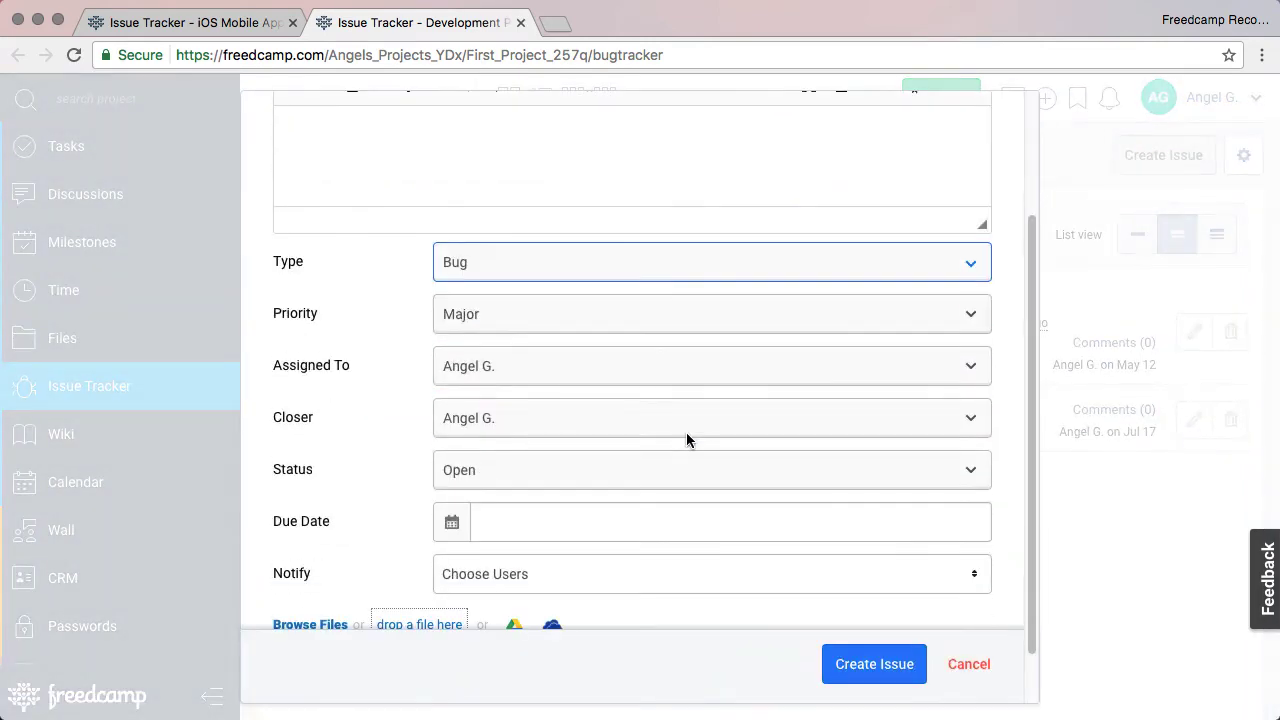
{"action": "left_click", "coordinate": [459, 371]}
{"action": "left_click", "coordinate": [472, 381]}
{"action": "left_click", "coordinate": [490, 418]}
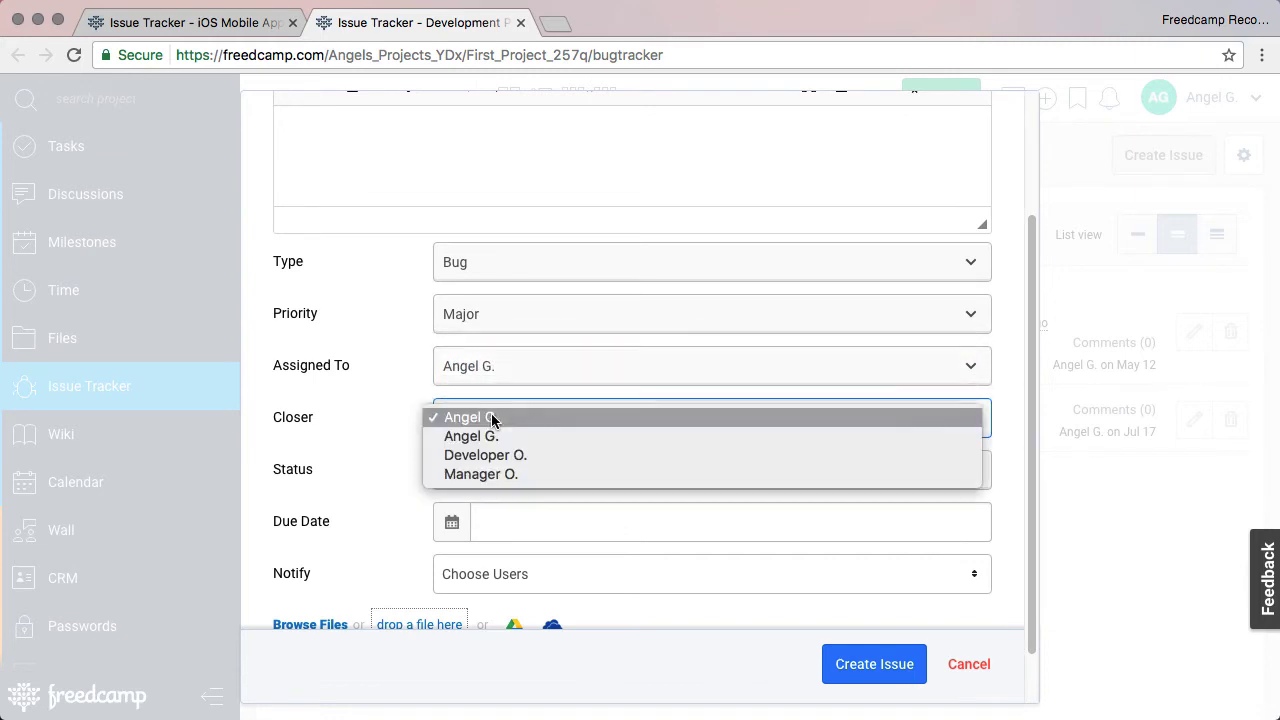
{"action": "left_click", "coordinate": [500, 474]}
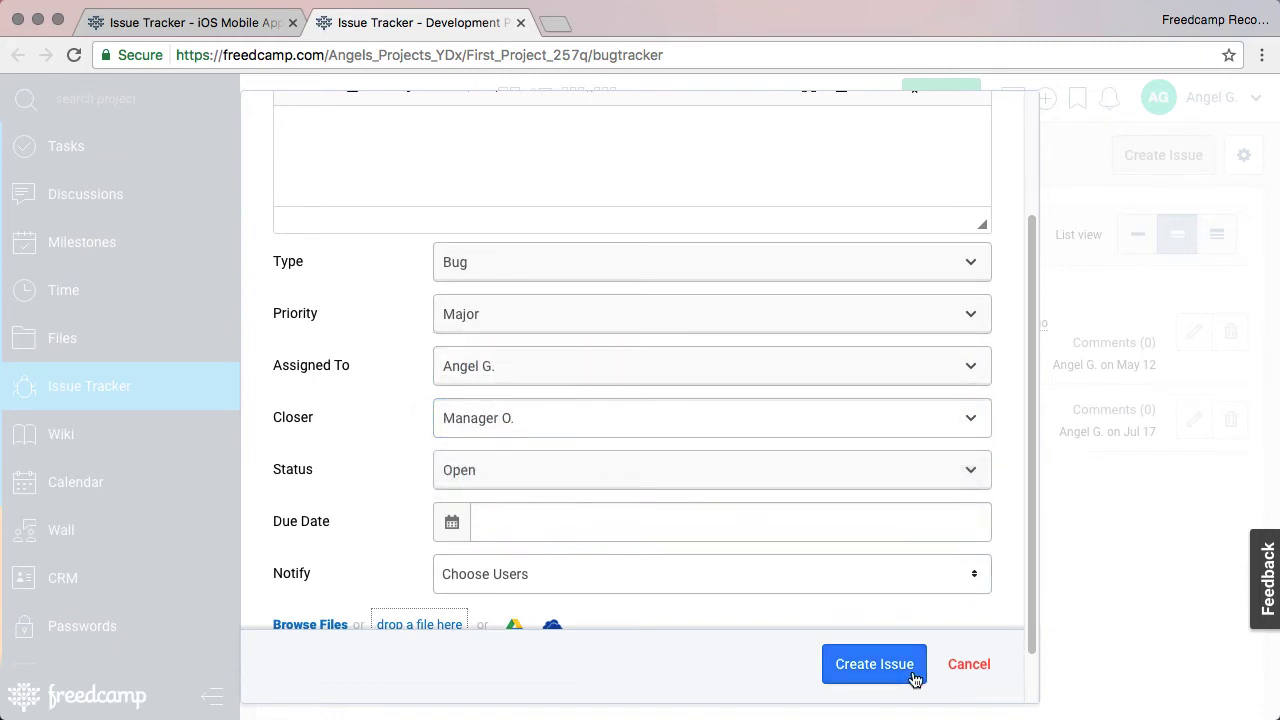
{"action": "left_click", "coordinate": [970, 670]}
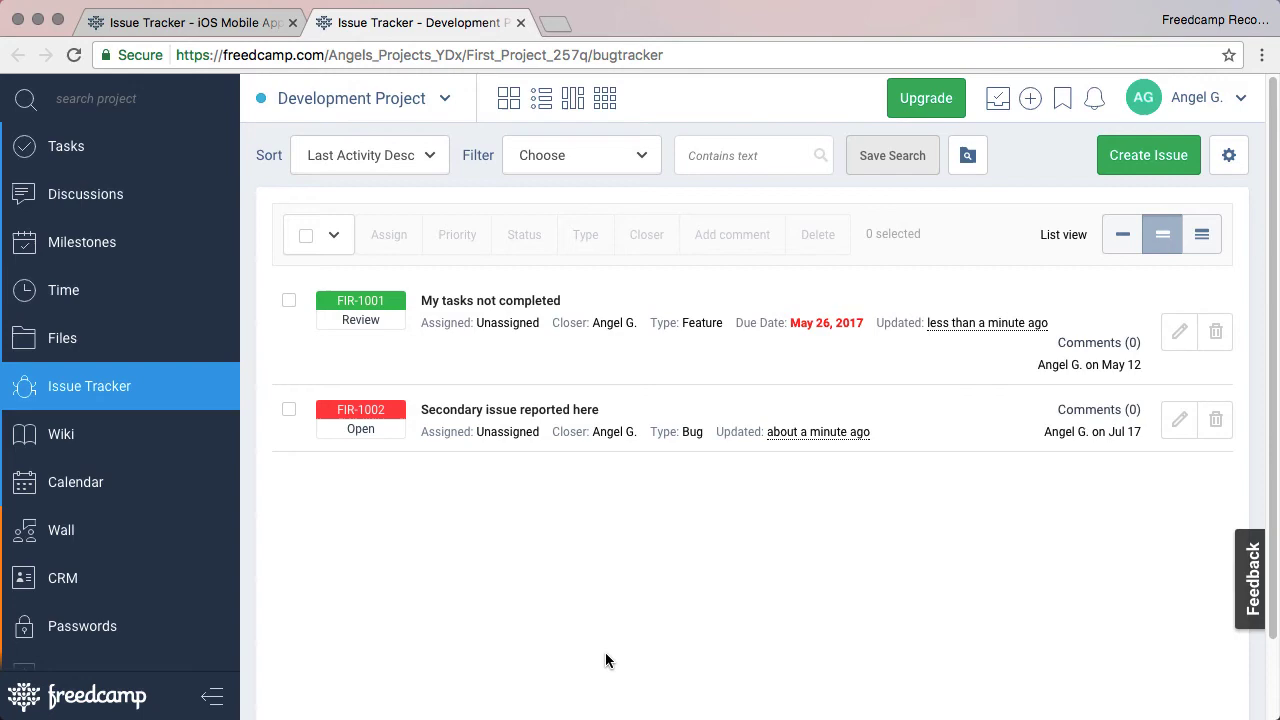
Show the embed code for the issue tracker from its settings options.
{"action": "left_click", "coordinate": [1228, 155]}
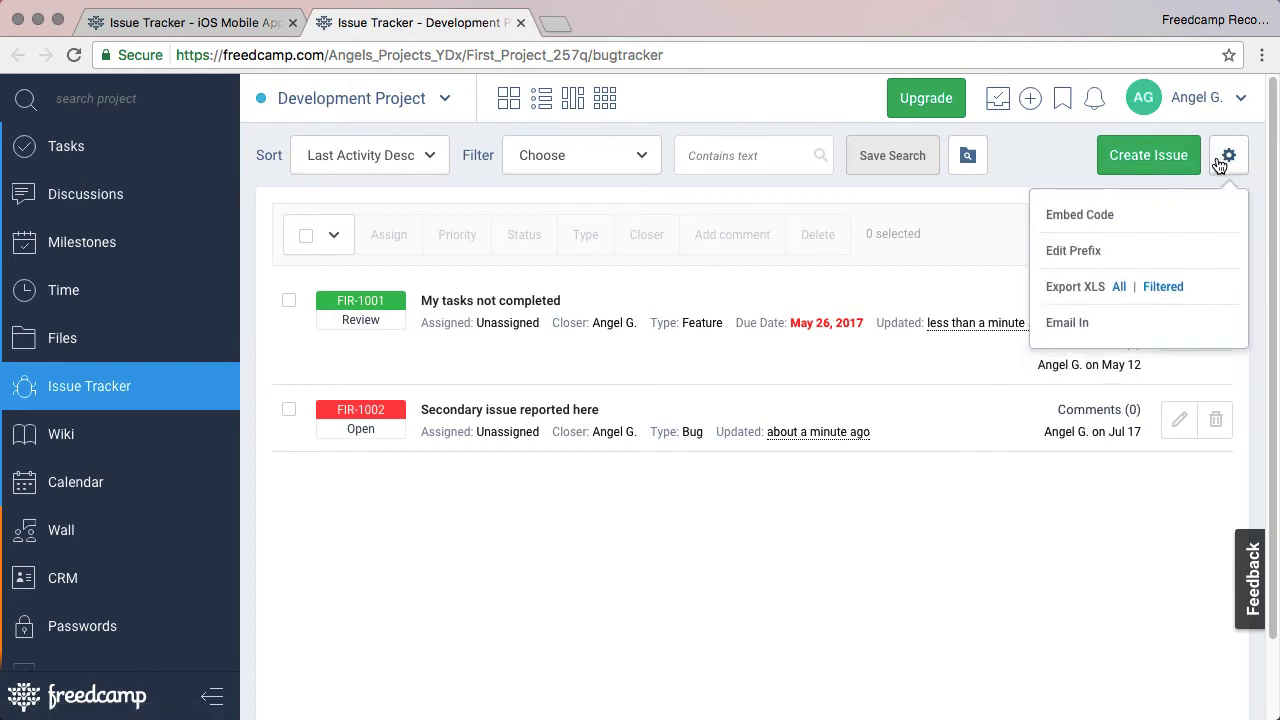
{"action": "left_click", "coordinate": [1139, 213]}
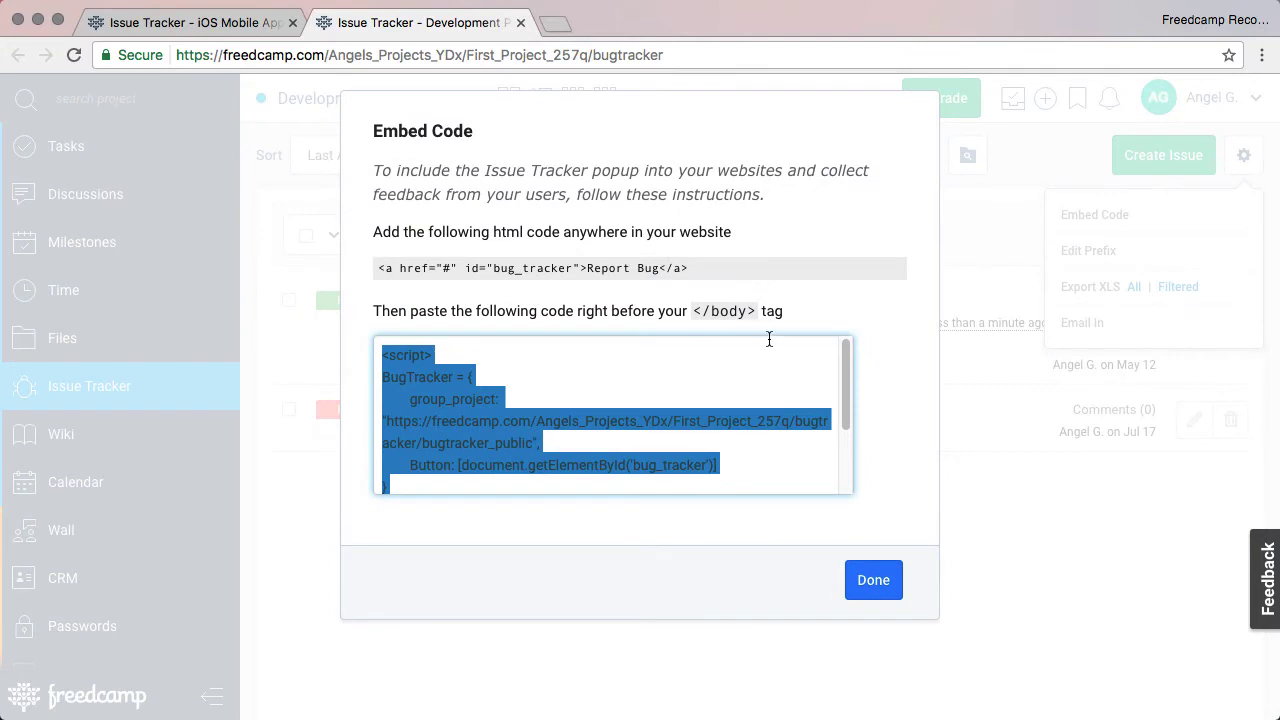
{"action": "scroll", "coordinate": [768, 345], "scroll_direction": "down", "scroll_amount": 3}
{"action": "scroll", "coordinate": [772, 356], "scroll_direction": "up", "scroll_amount": 3}
{"action": "scroll", "coordinate": [730, 367], "scroll_direction": "down", "scroll_amount": 1}
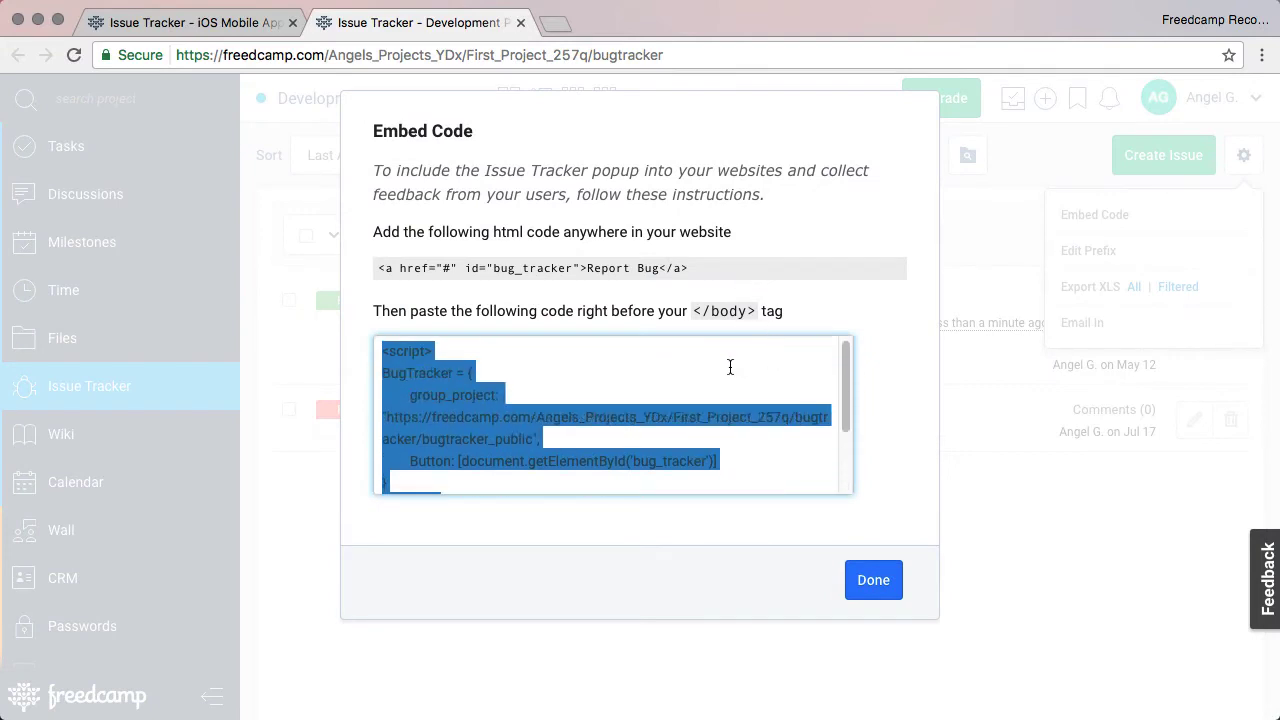
Select the Report Bug link code line, close the instructions, then open and close the feedback form.
{"action": "left_click", "coordinate": [384, 268]}
{"action": "double_click", "coordinate": [611, 268]}
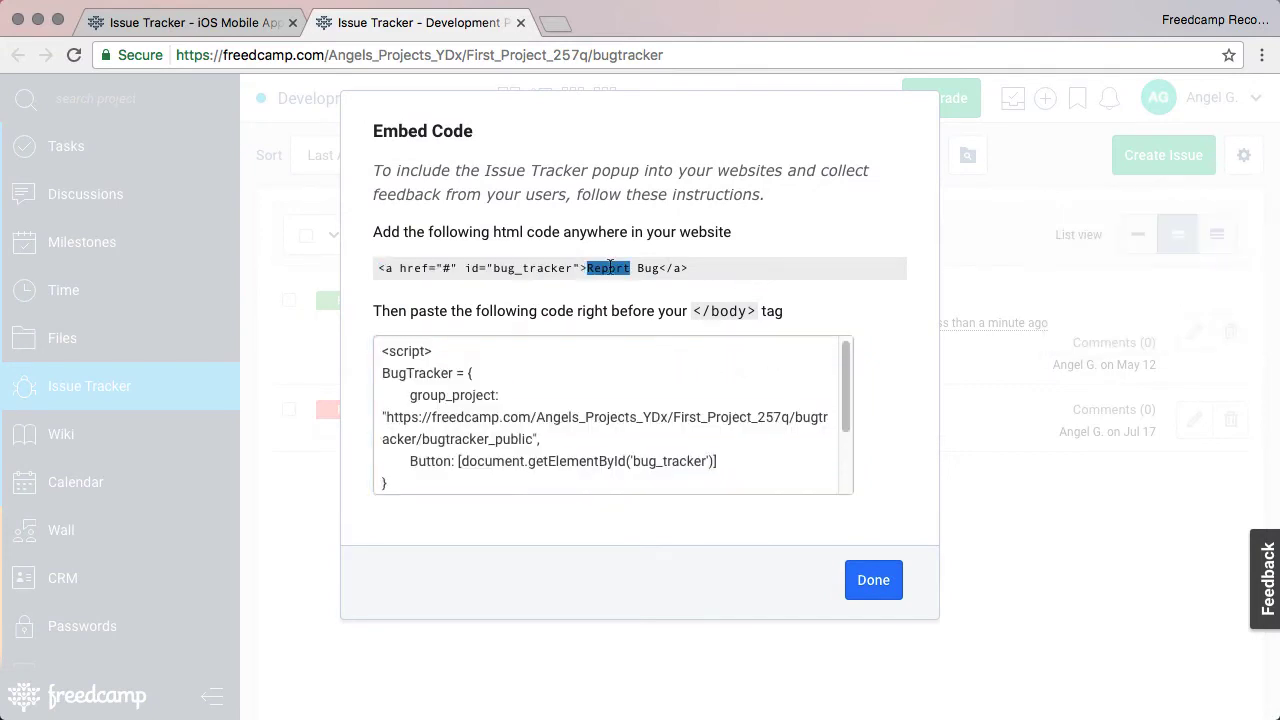
{"action": "left_click", "coordinate": [664, 268]}
{"action": "left_click_drag", "start_coordinate": [704, 268], "coordinate": [366, 266]}
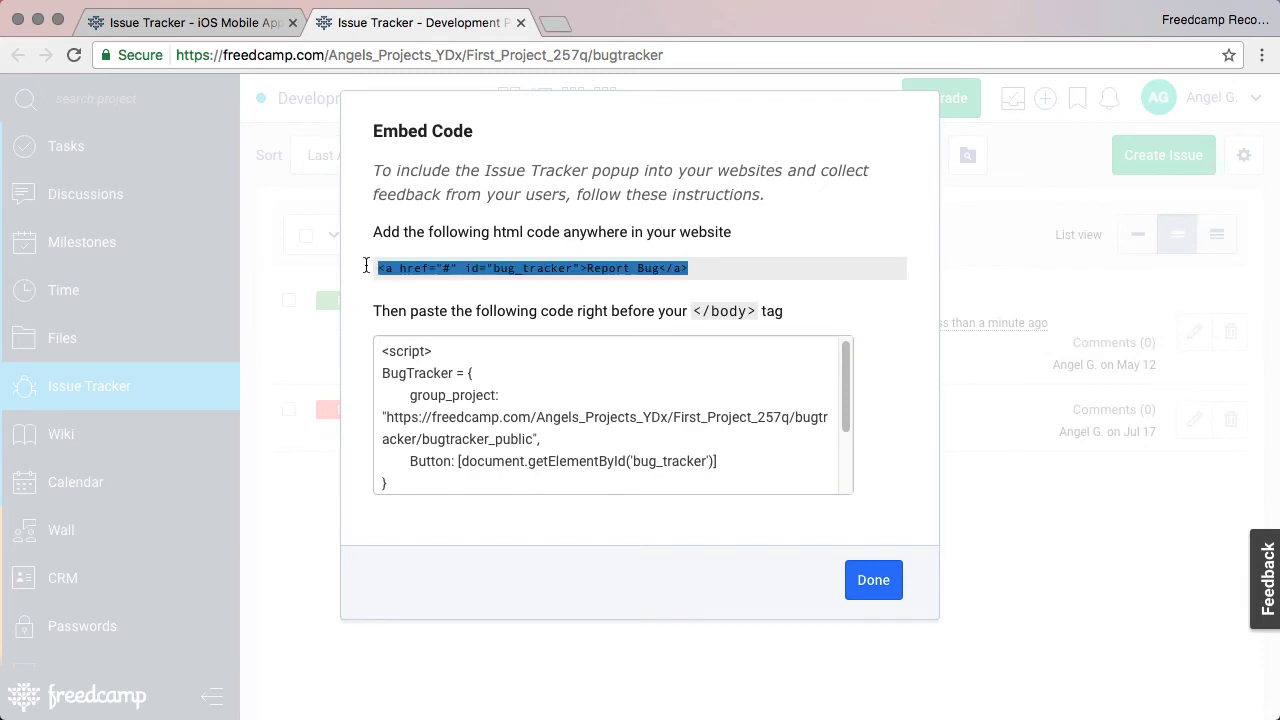
{"action": "left_click", "coordinate": [418, 252]}
{"action": "left_click", "coordinate": [877, 582]}
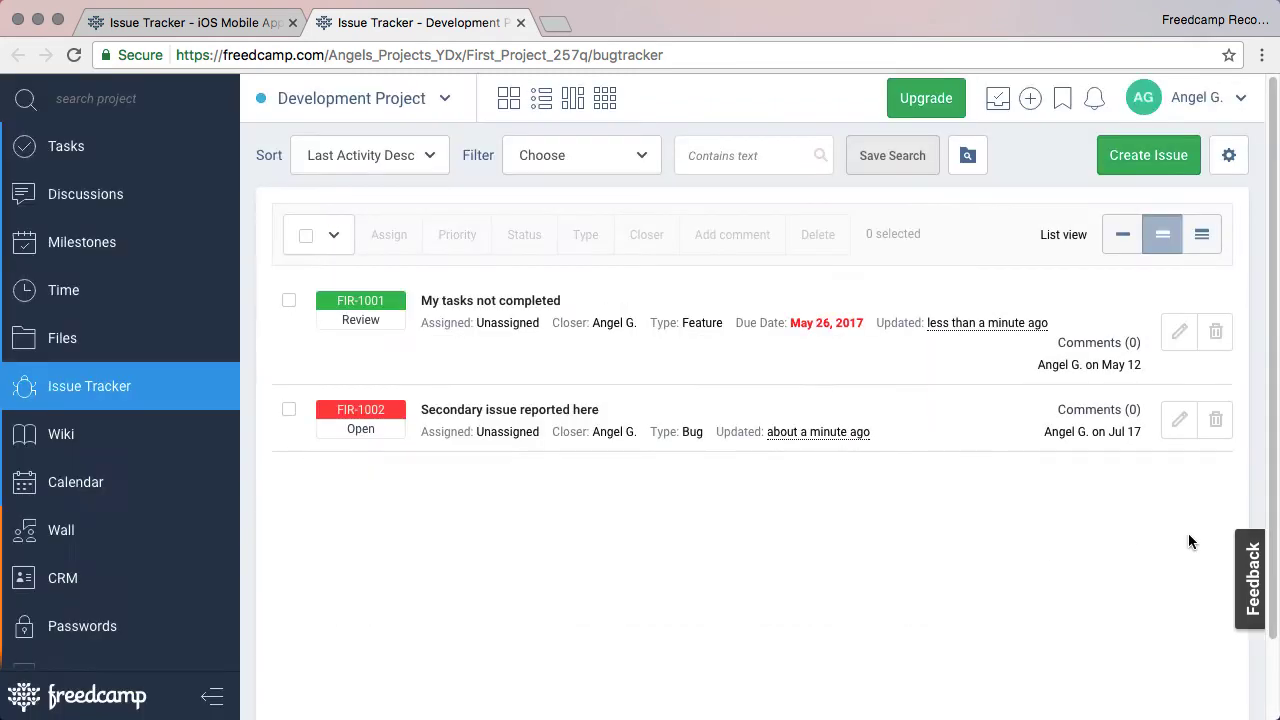
{"action": "left_click", "coordinate": [1240, 557]}
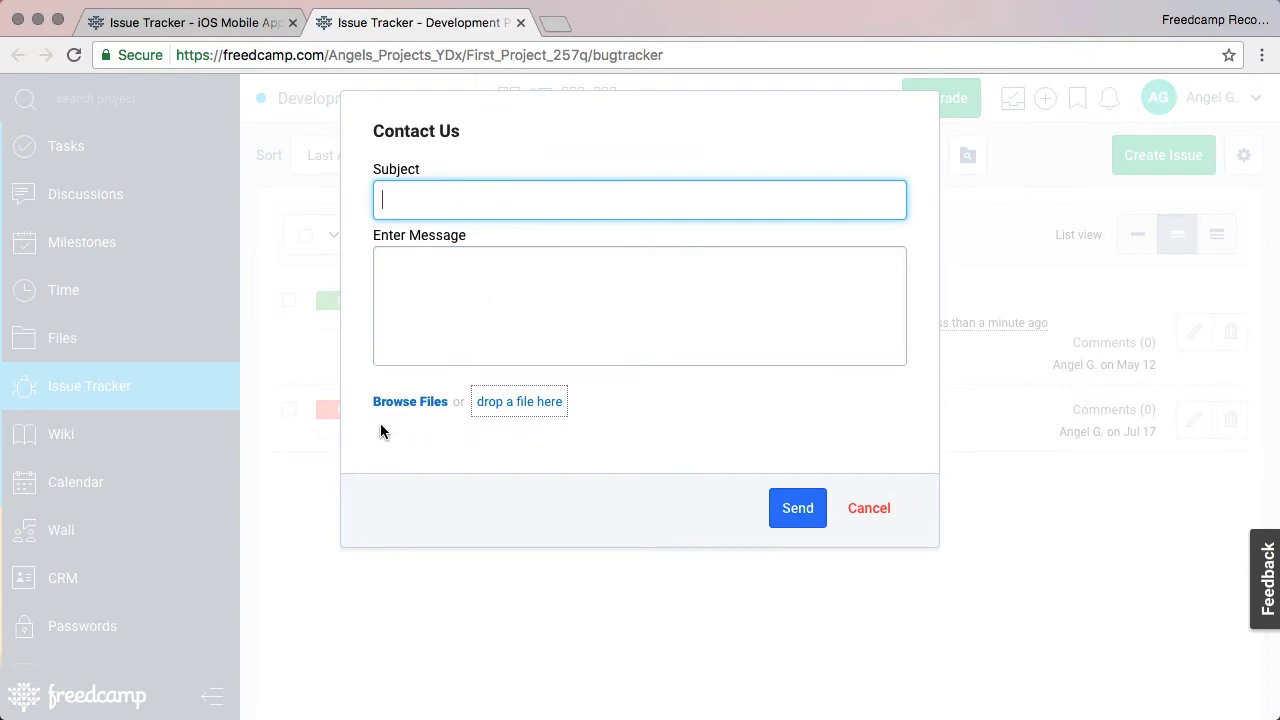
{"action": "left_click", "coordinate": [722, 586]}
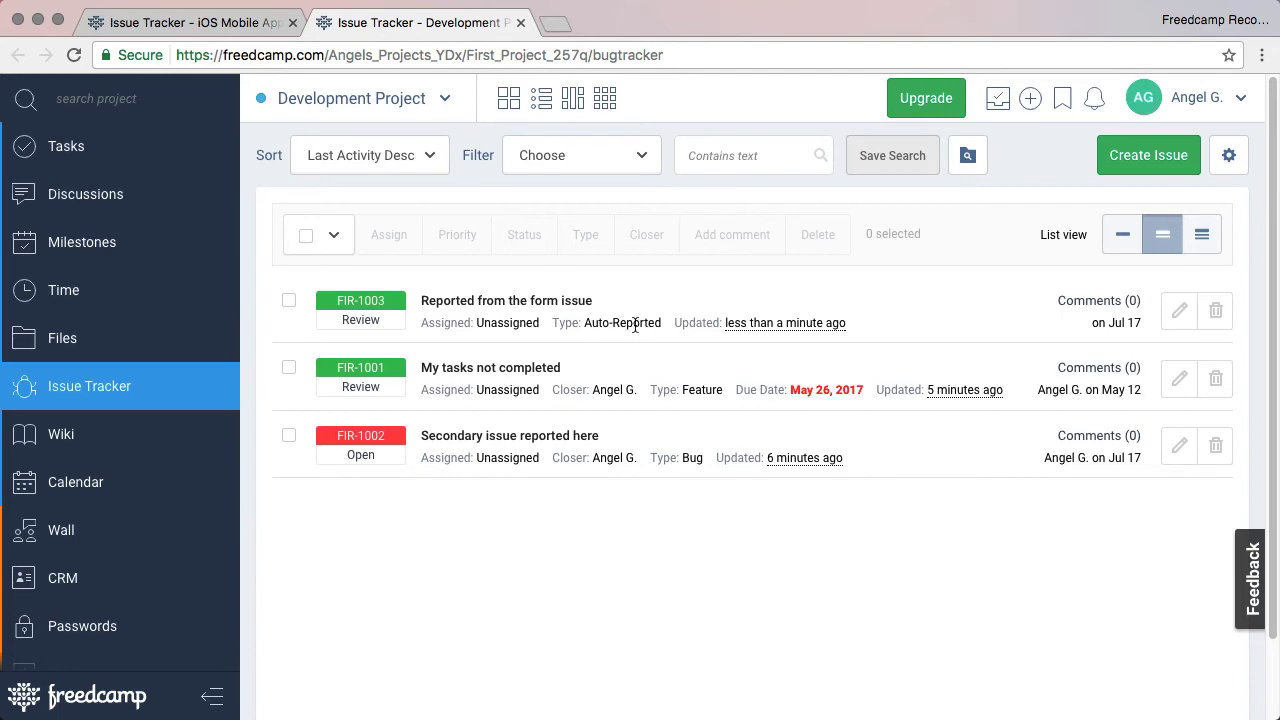
Post a 'Hi' comment on FIR-1003, emailed to its reporter from a custom reply-to address.
{"action": "left_click", "coordinate": [563, 302]}
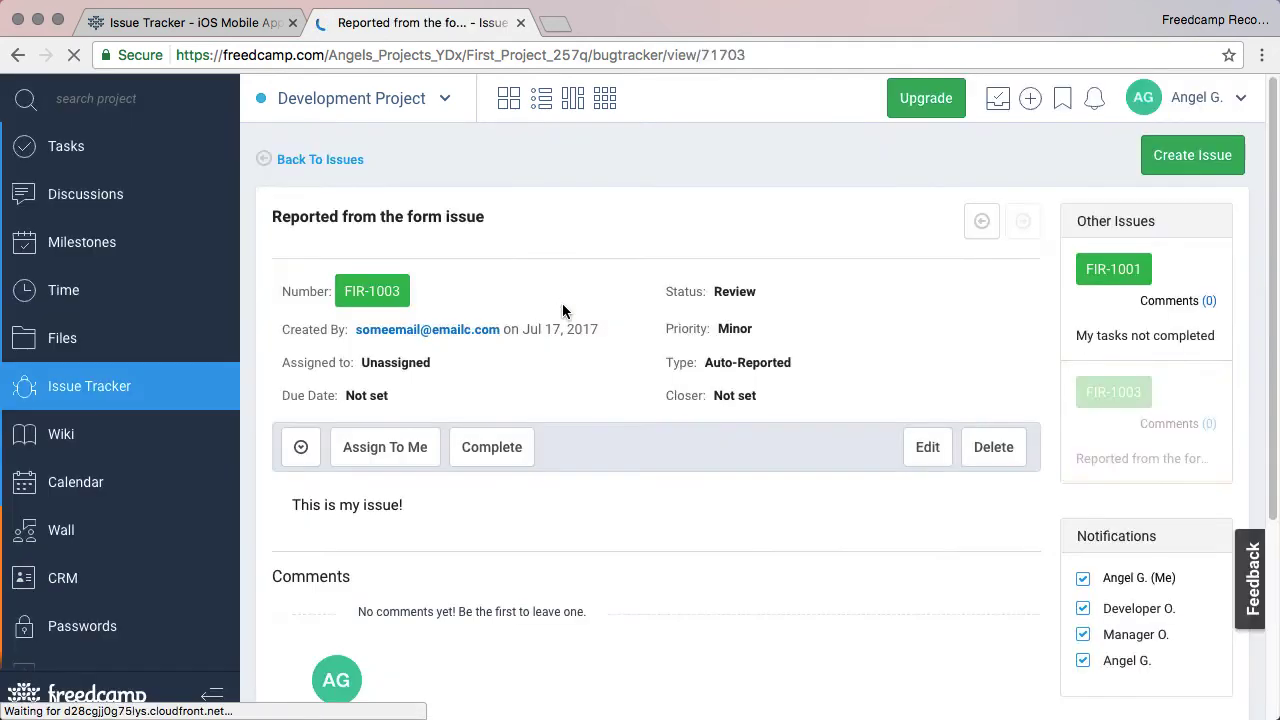
{"action": "scroll", "coordinate": [554, 432], "scroll_direction": "down", "scroll_amount": 3}
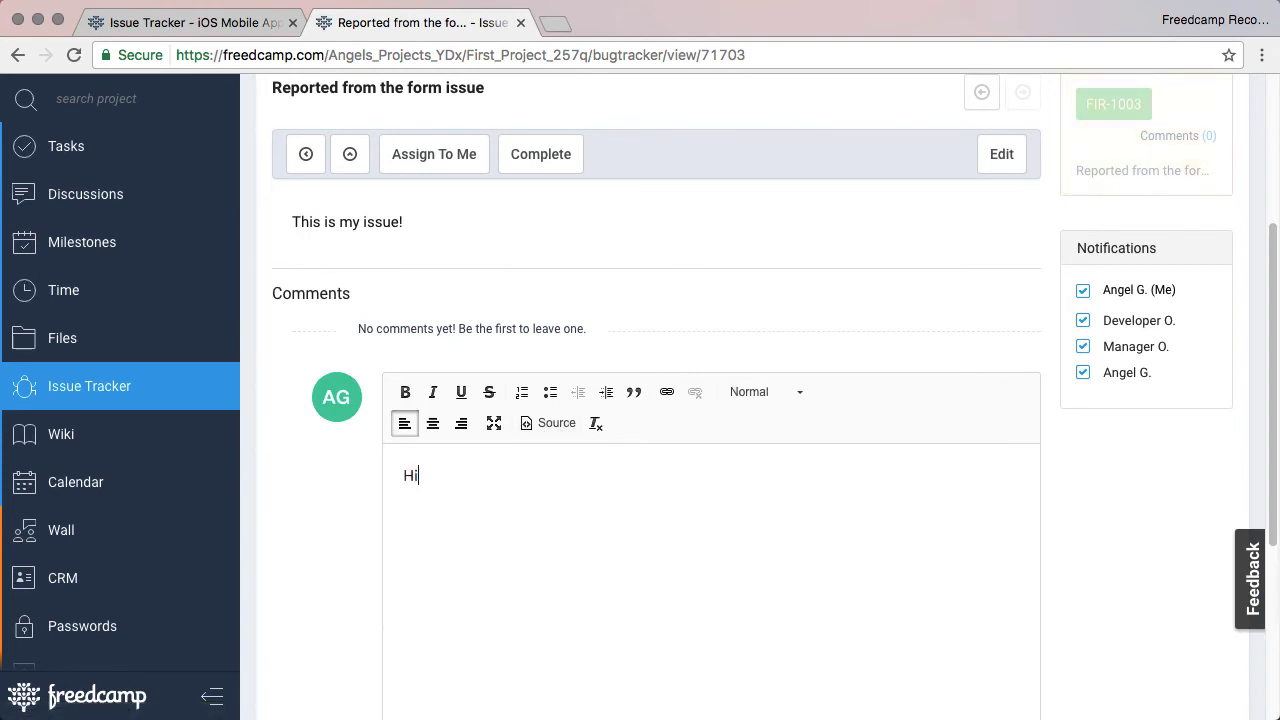
{"action": "scroll", "coordinate": [627, 517], "scroll_direction": "down", "scroll_amount": 5}
{"action": "left_click", "coordinate": [767, 549]}
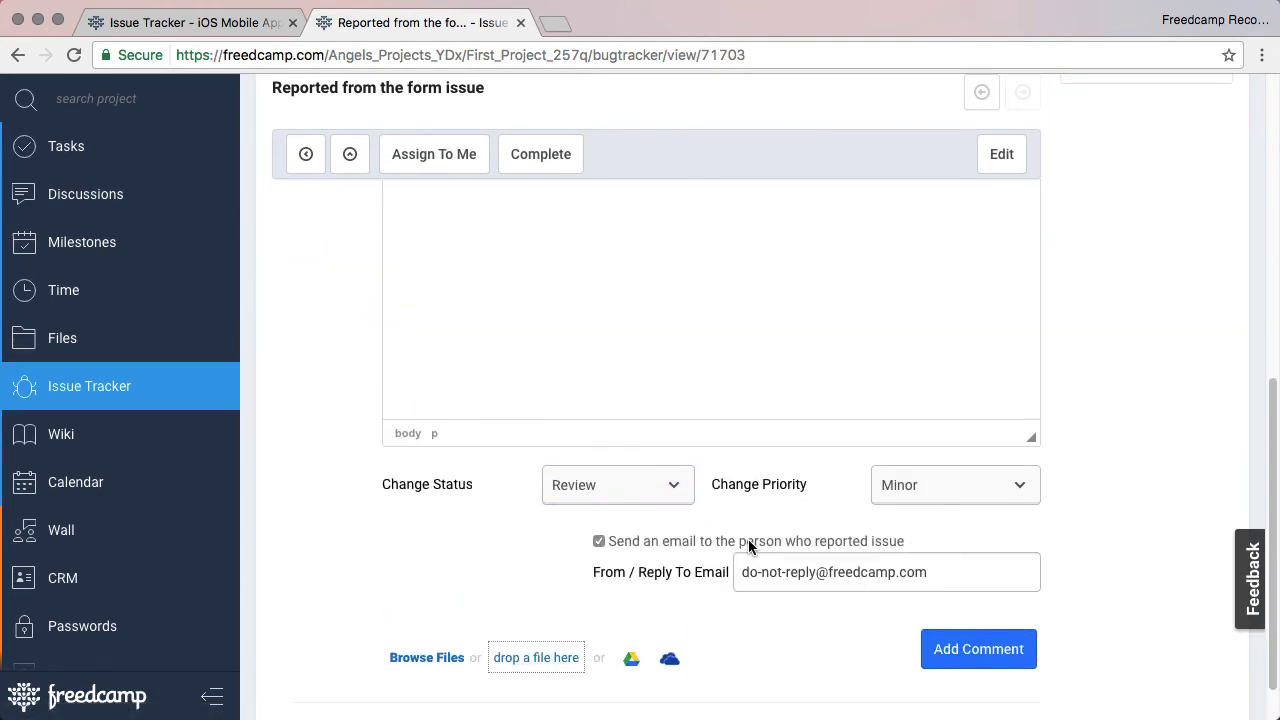
{"action": "scroll", "coordinate": [757, 580], "scroll_direction": "up", "scroll_amount": 2}
{"action": "scroll", "coordinate": [790, 630], "scroll_direction": "down", "scroll_amount": 1}
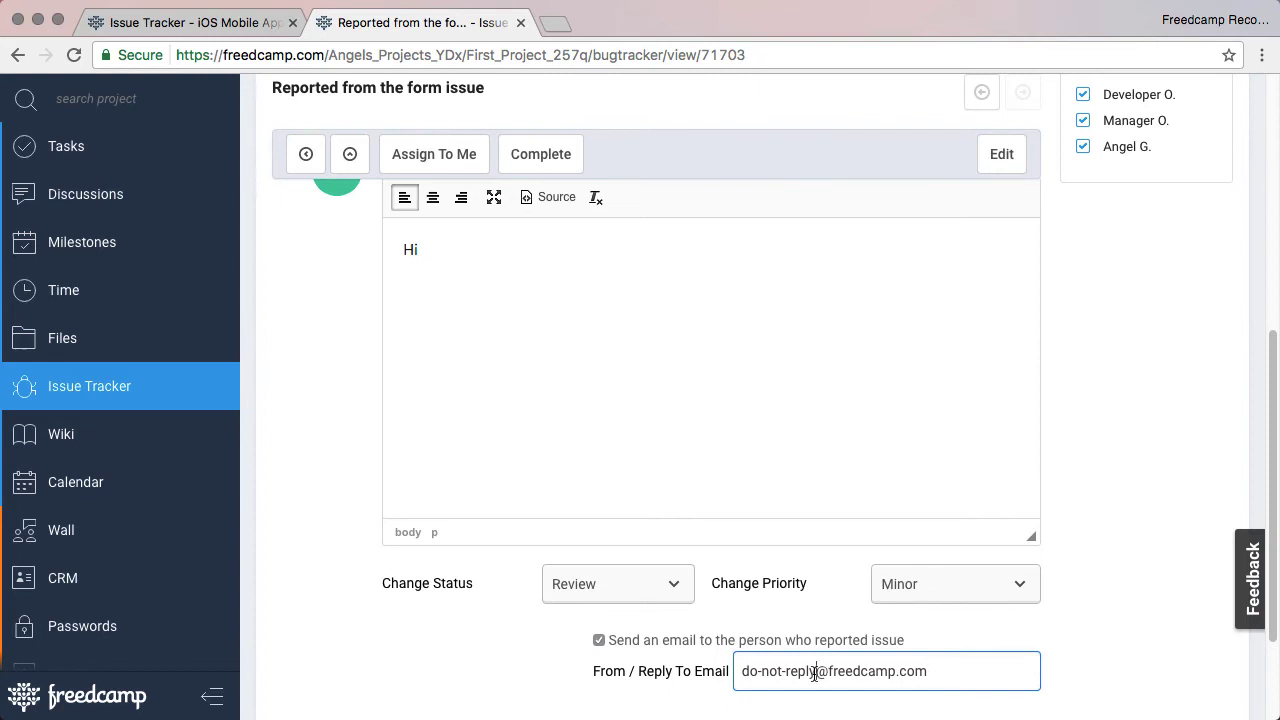
{"action": "left_click_drag", "start_coordinate": [815, 673], "coordinate": [737, 671]}
{"action": "key", "text": "super+a"}
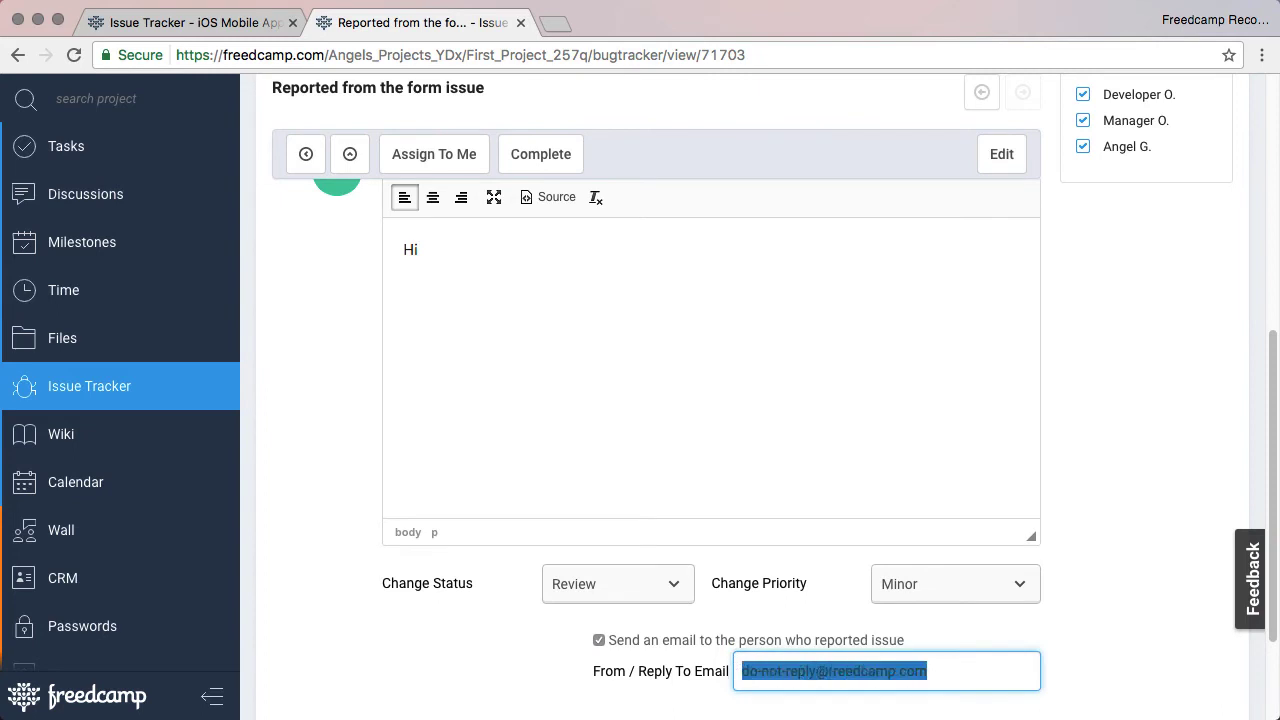
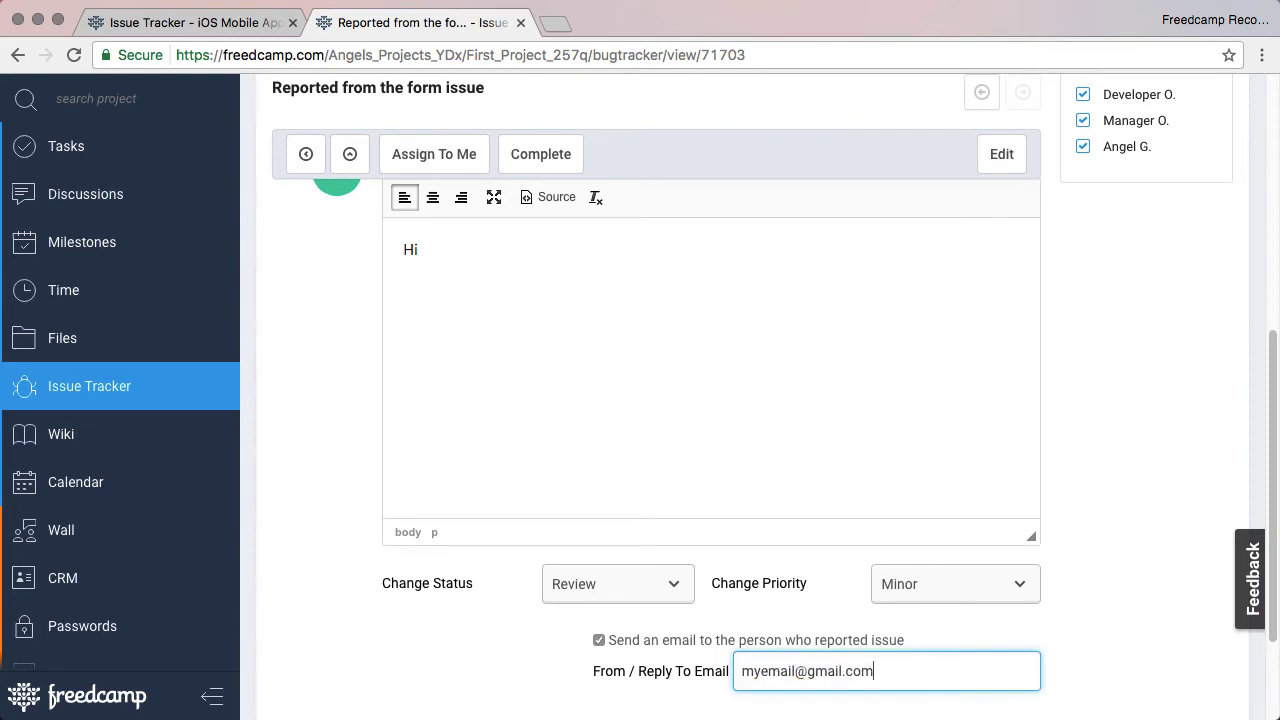
{"action": "key", "text": "Return"}
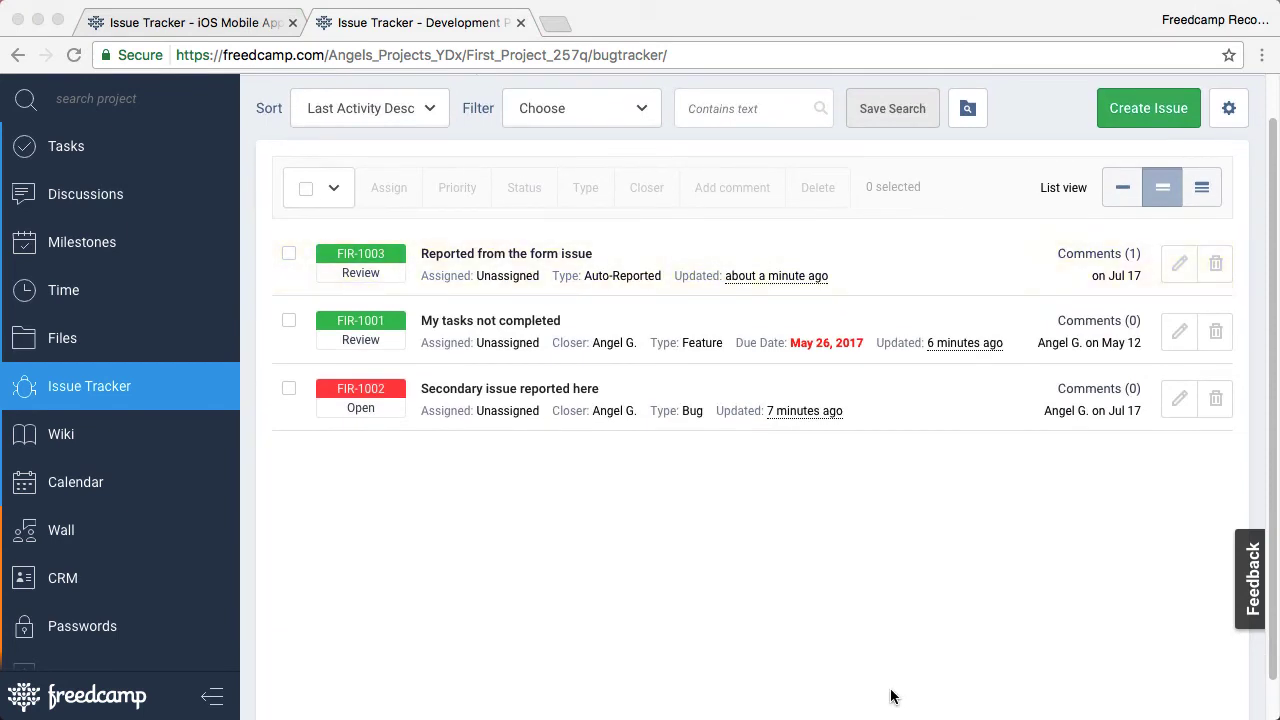
Select FIR-1003 and FIR-1001 and assign both to an assignee in one bulk action.
{"action": "left_click", "coordinate": [289, 253]}
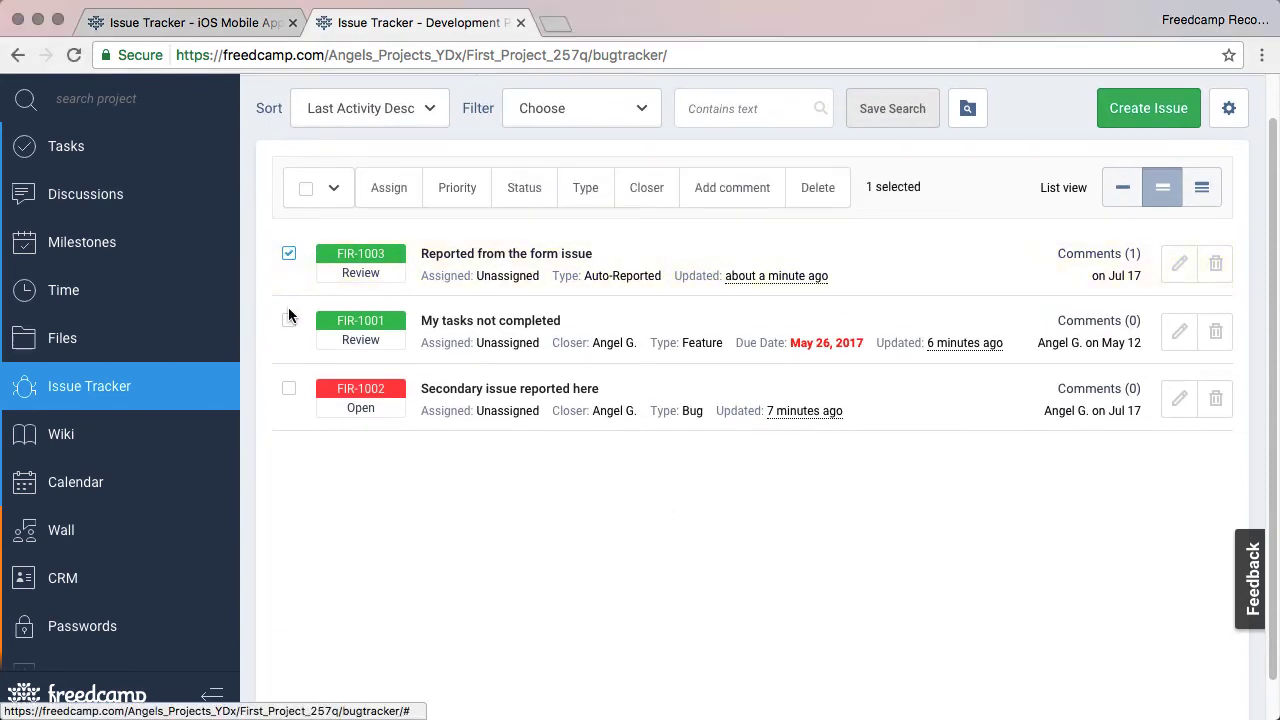
{"action": "left_click", "coordinate": [289, 320]}
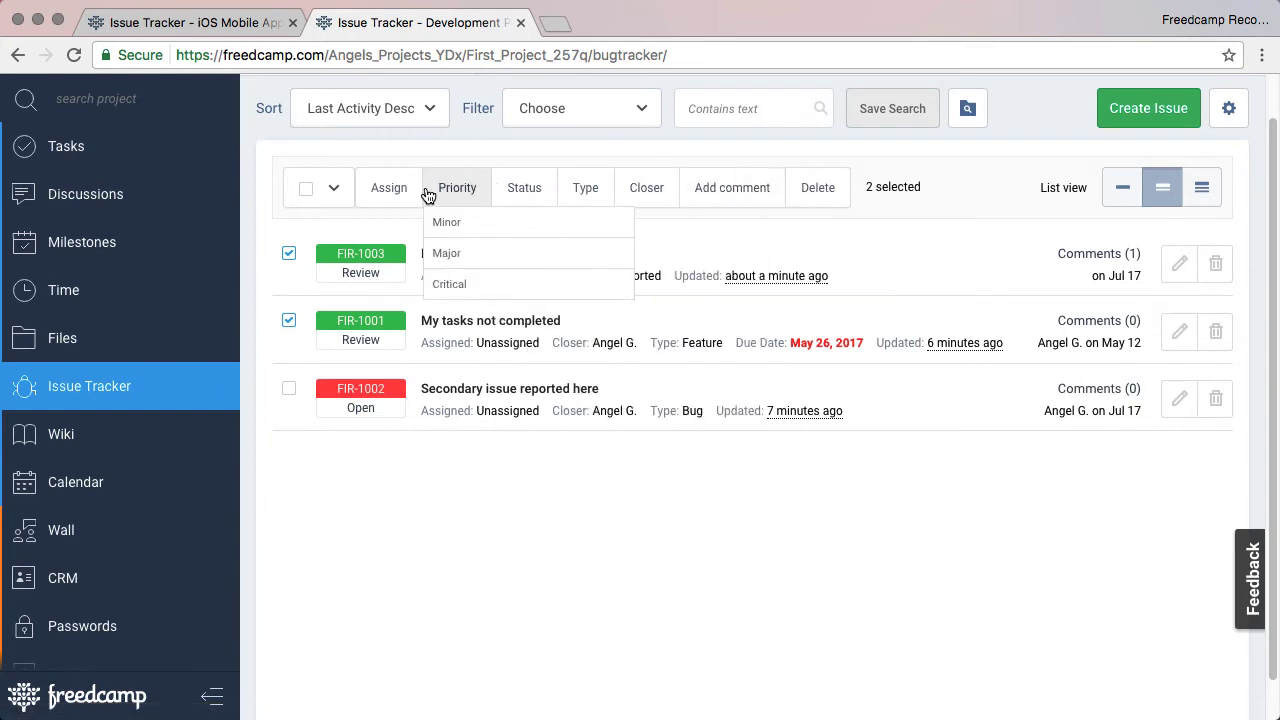
{"action": "mouse_move", "coordinate": [385, 200]}
{"action": "left_click", "coordinate": [443, 343]}
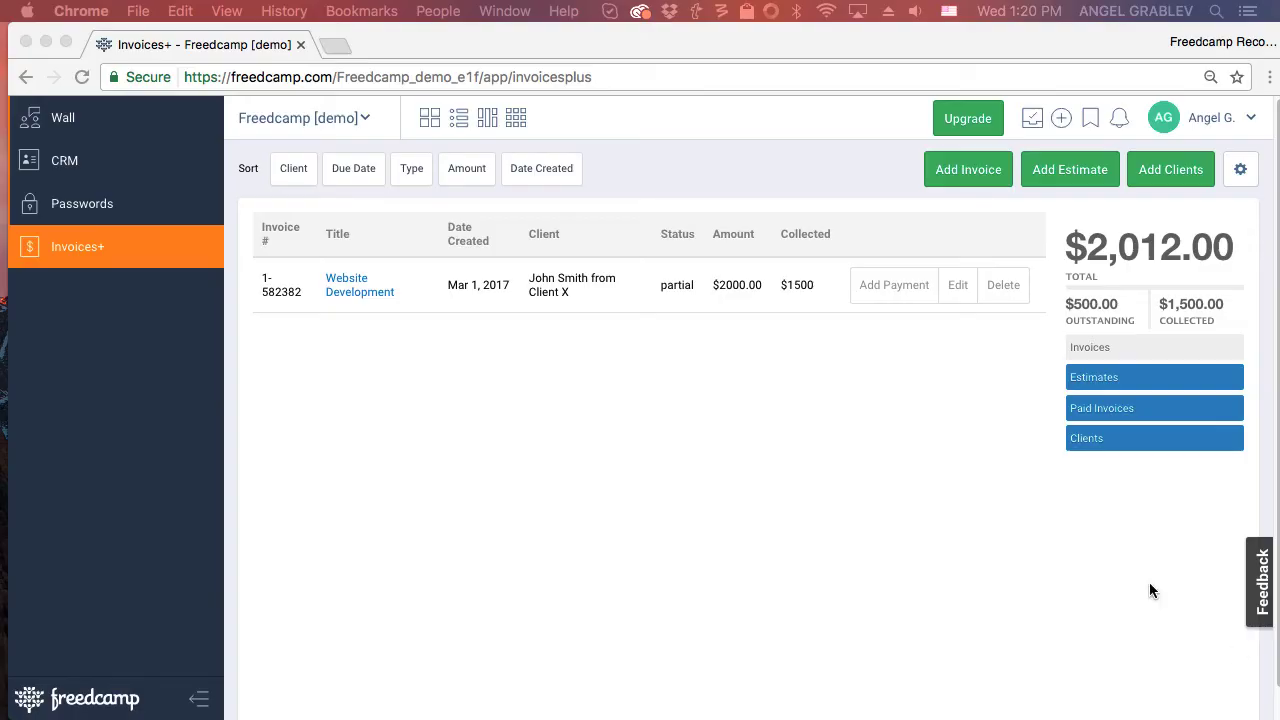
Save the Your Company details used on invoices, then open the Invoices Settings form.
{"action": "left_click", "coordinate": [1230, 181]}
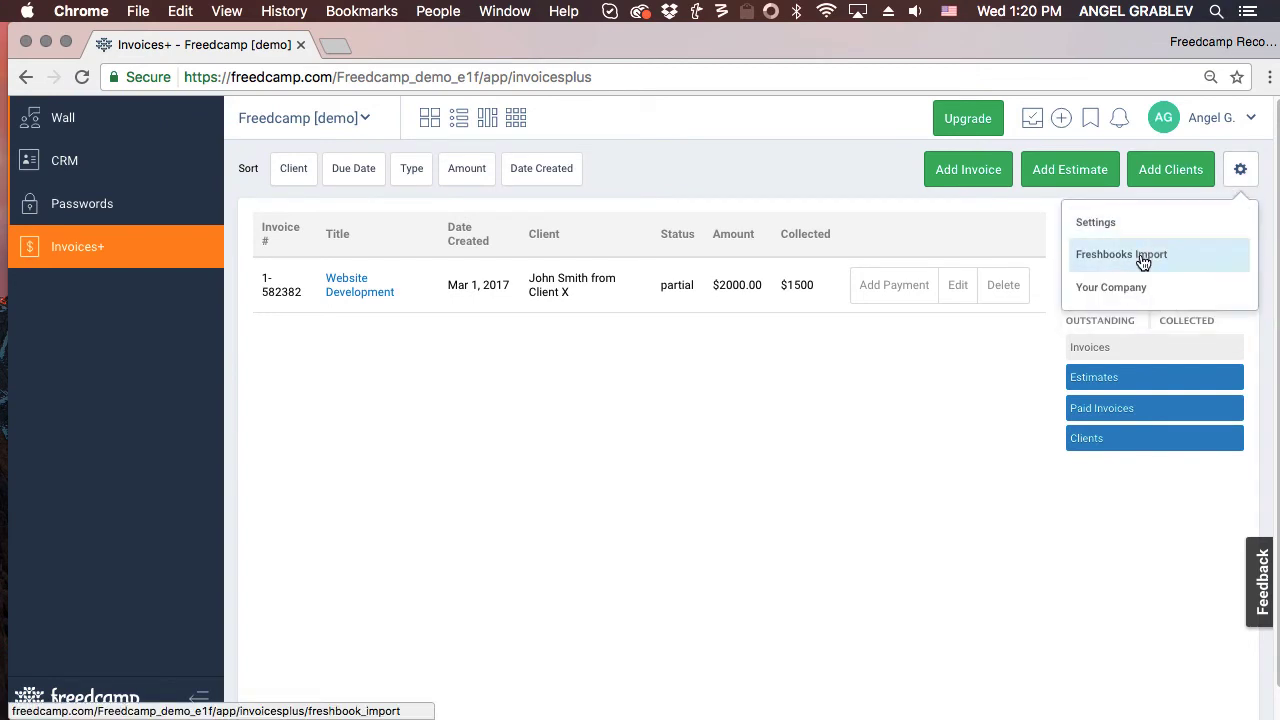
{"action": "left_click", "coordinate": [1103, 290]}
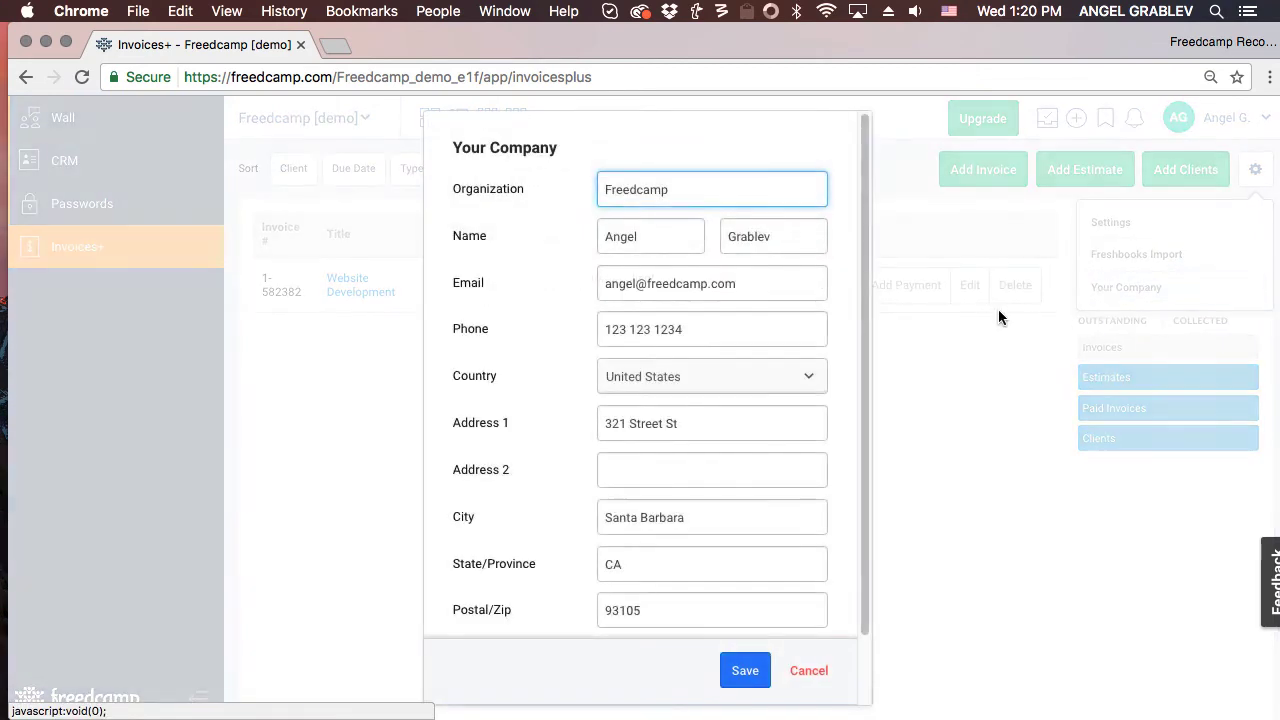
{"action": "scroll", "coordinate": [745, 321], "scroll_direction": "down", "scroll_amount": 2}
{"action": "scroll", "coordinate": [745, 319], "scroll_direction": "up", "scroll_amount": 2}
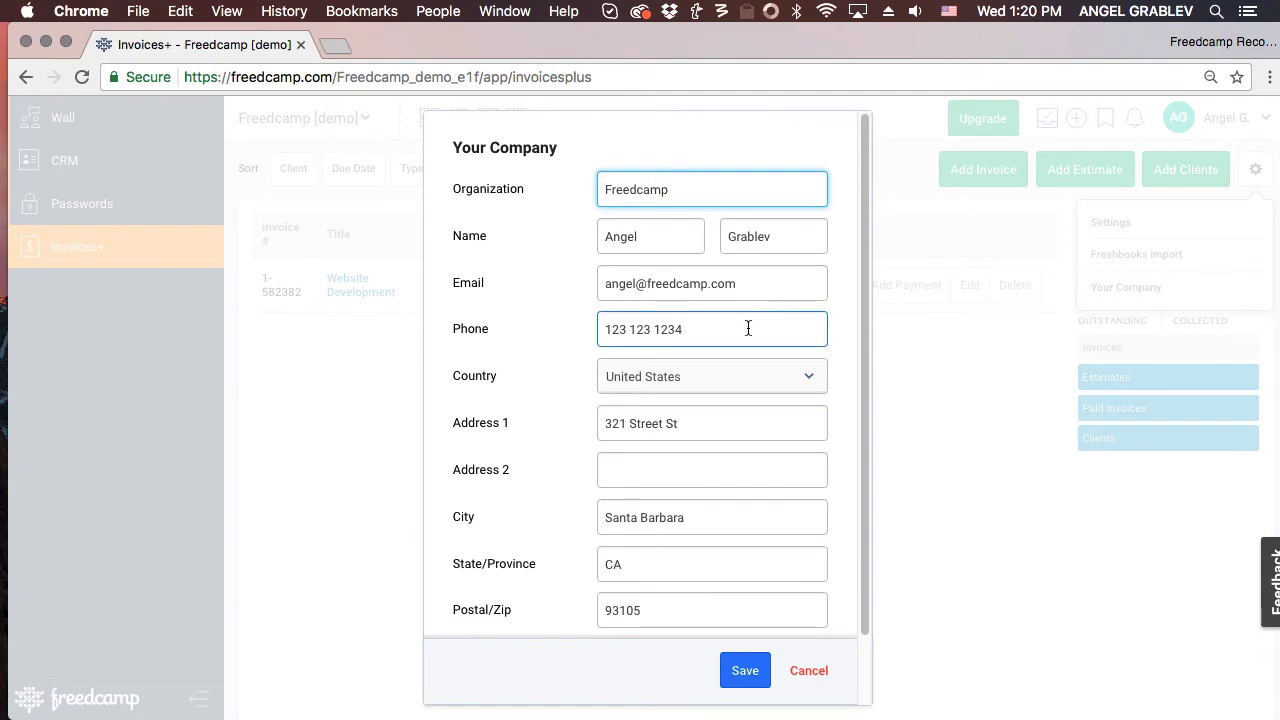
{"action": "left_click", "coordinate": [748, 676]}
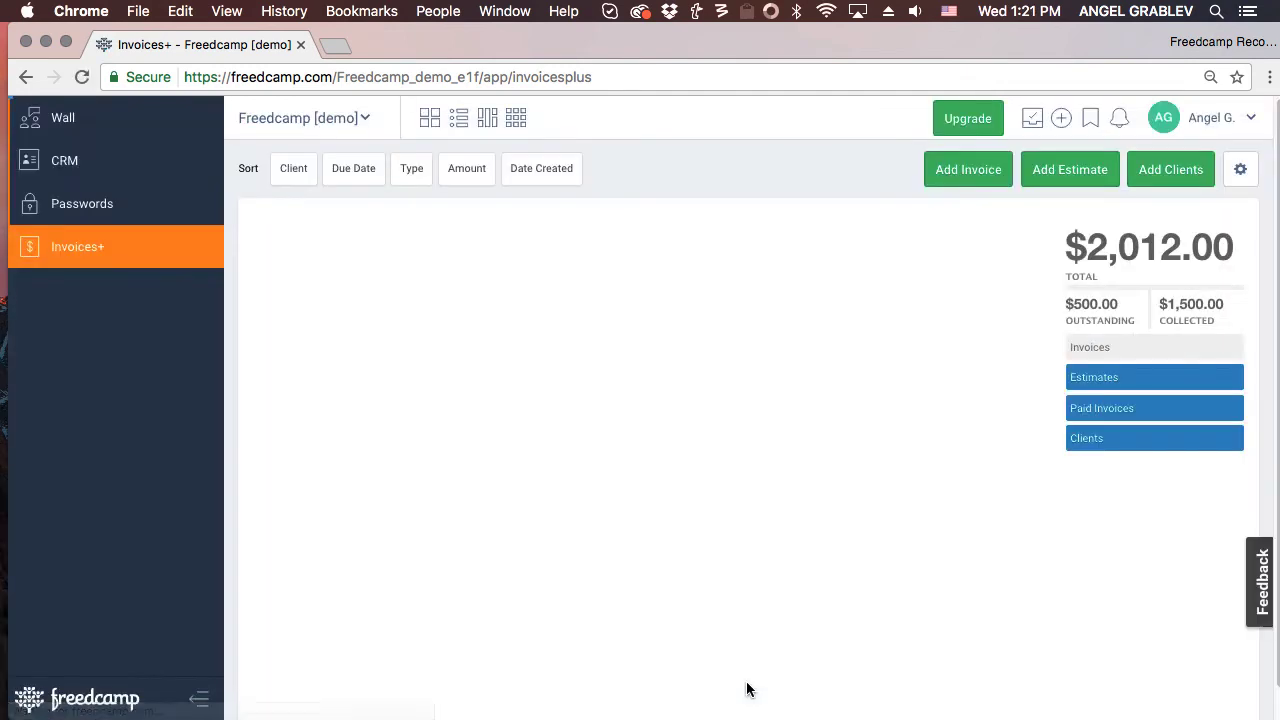
{"action": "left_click", "coordinate": [1238, 172]}
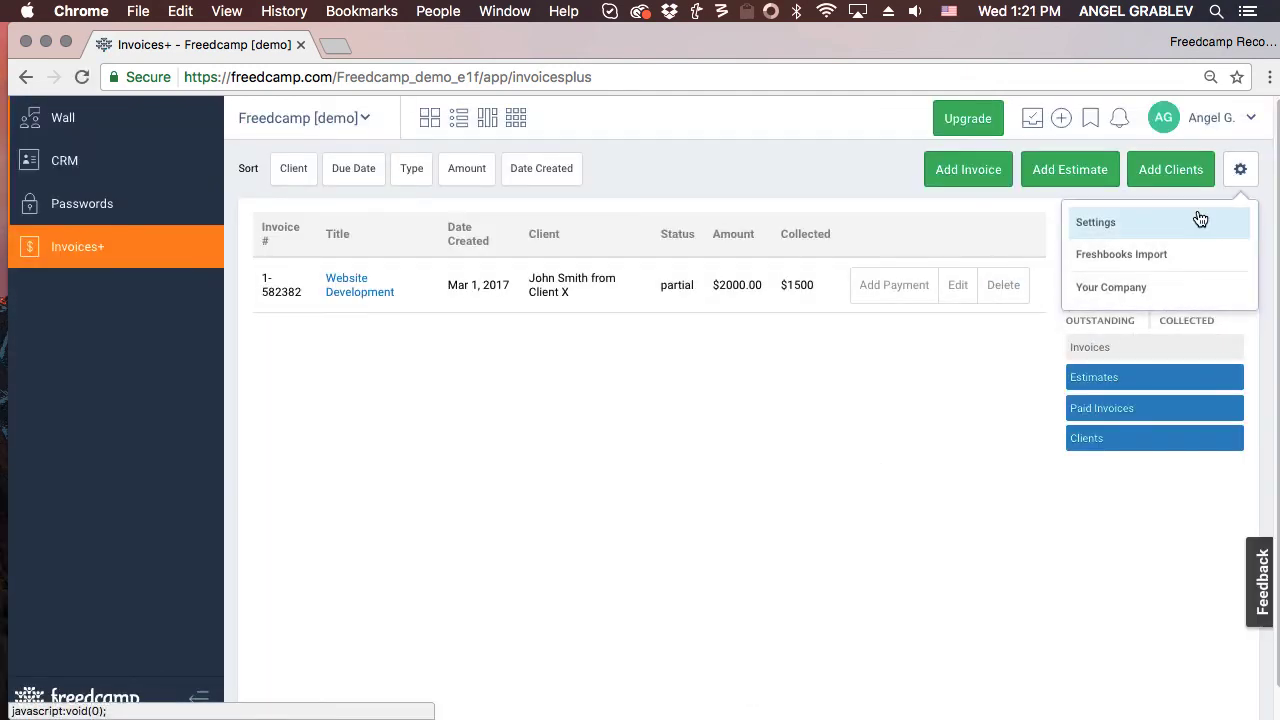
{"action": "left_click", "coordinate": [1196, 214]}
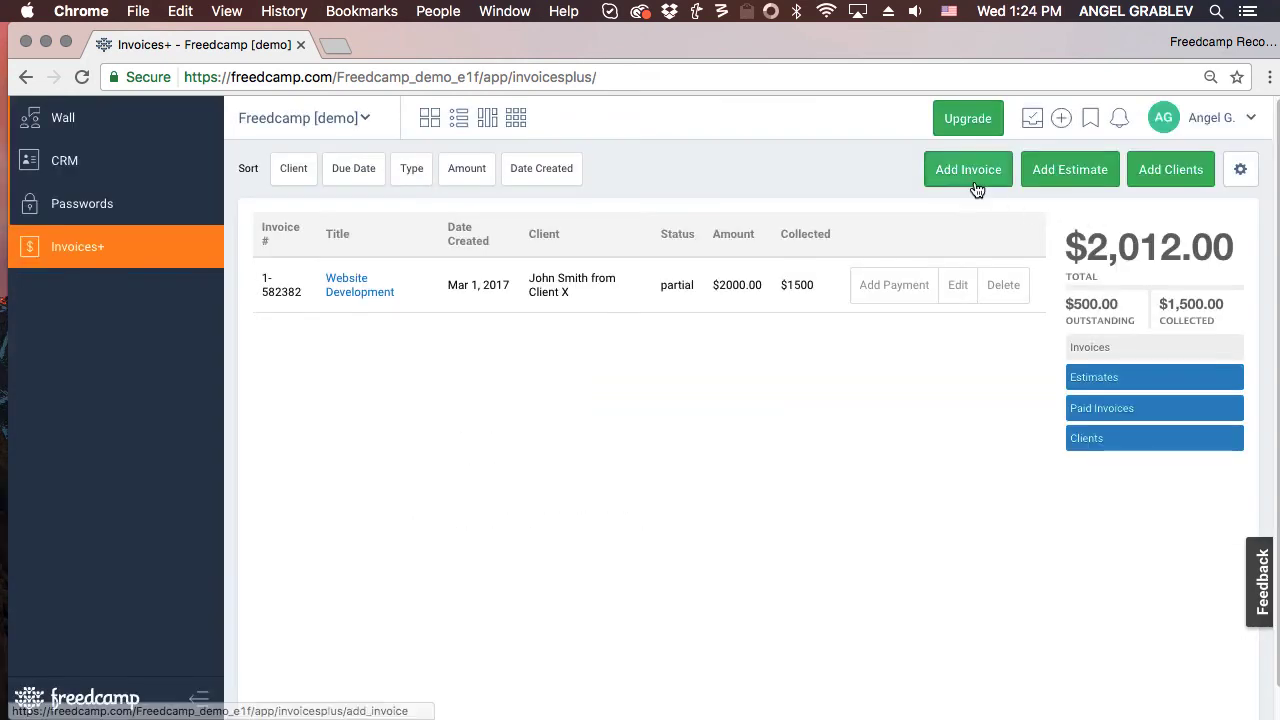
Start a new invoice and keep the current client, cancelling the new-client form.
{"action": "left_click", "coordinate": [975, 187]}
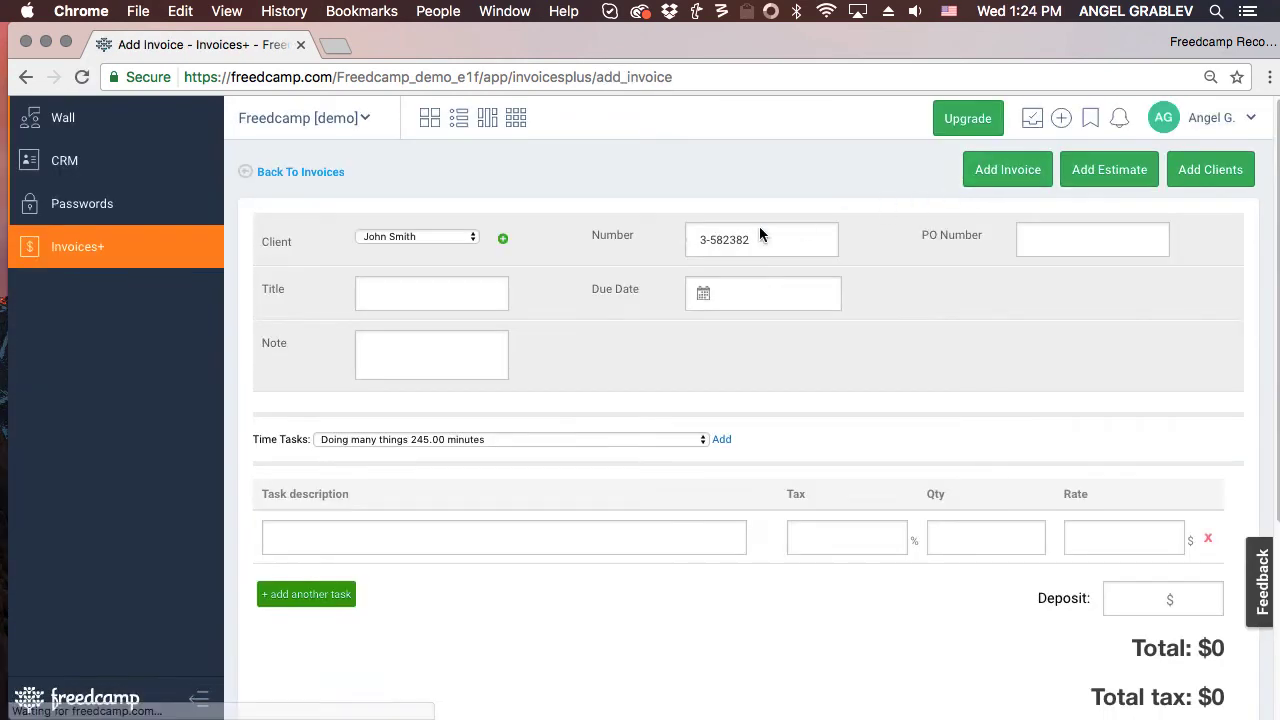
{"action": "left_click", "coordinate": [414, 242]}
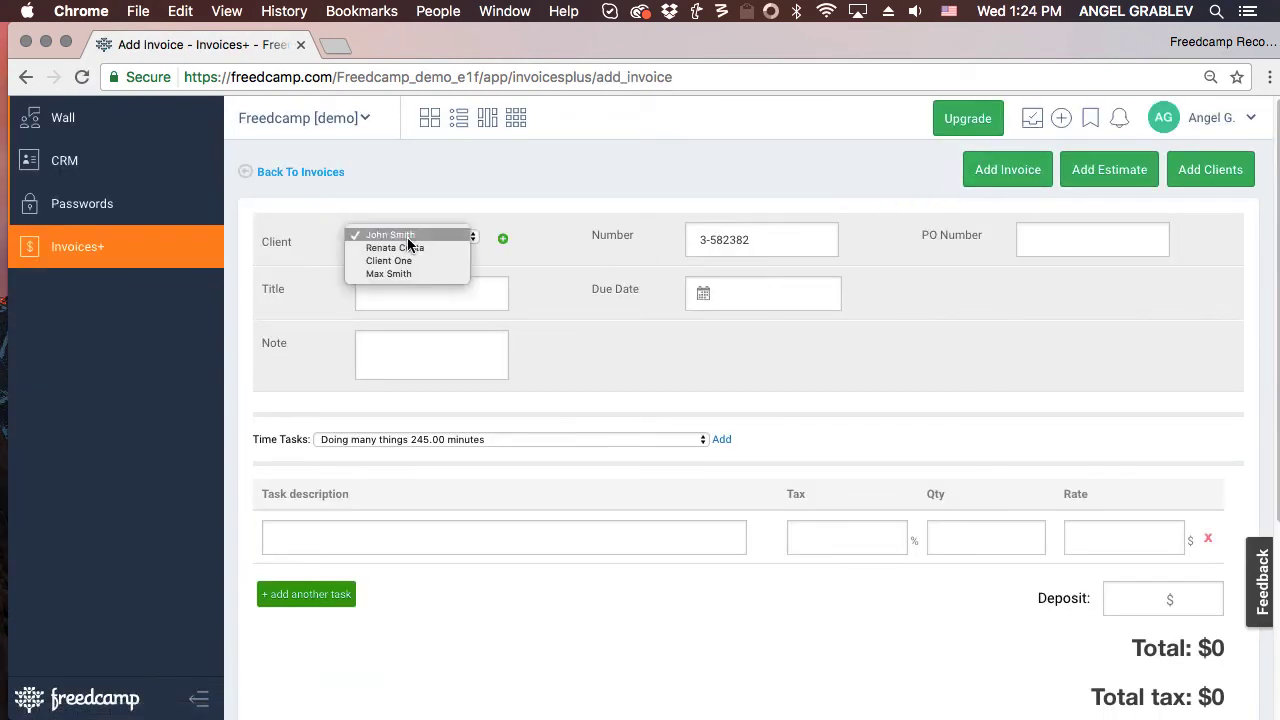
{"action": "left_click", "coordinate": [503, 238]}
{"action": "left_click", "coordinate": [503, 238]}
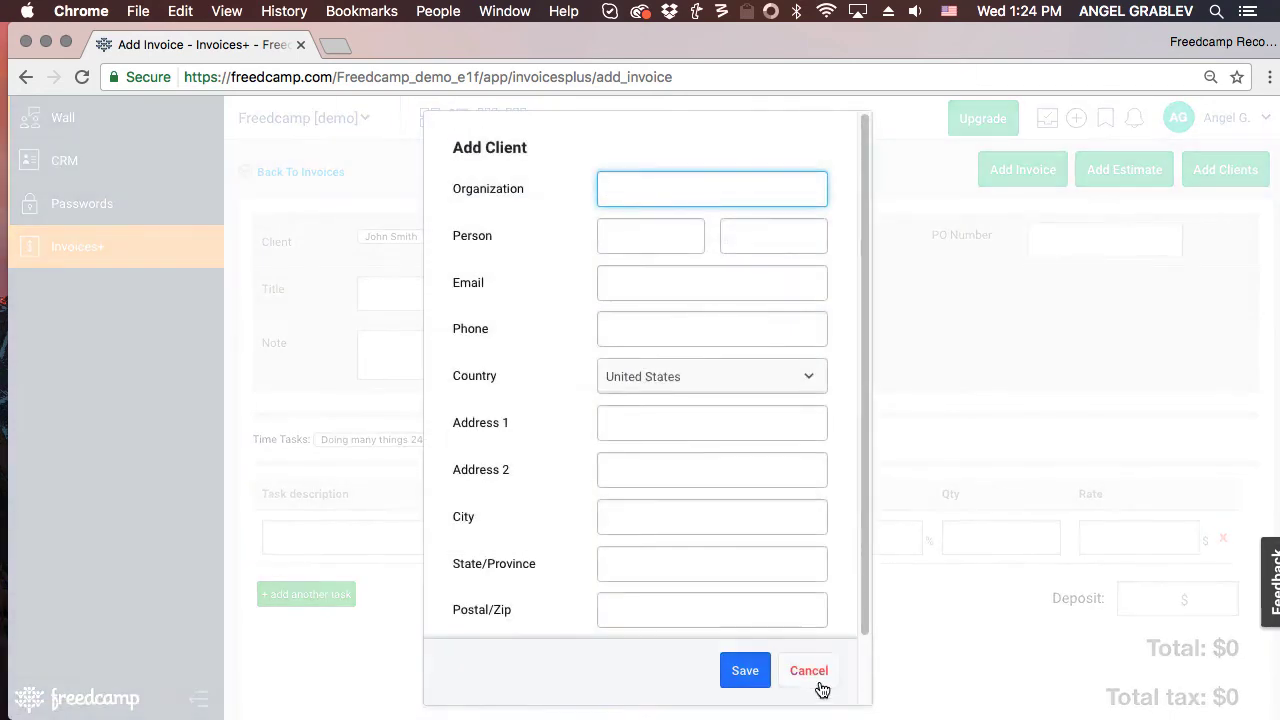
{"action": "left_click", "coordinate": [812, 680]}
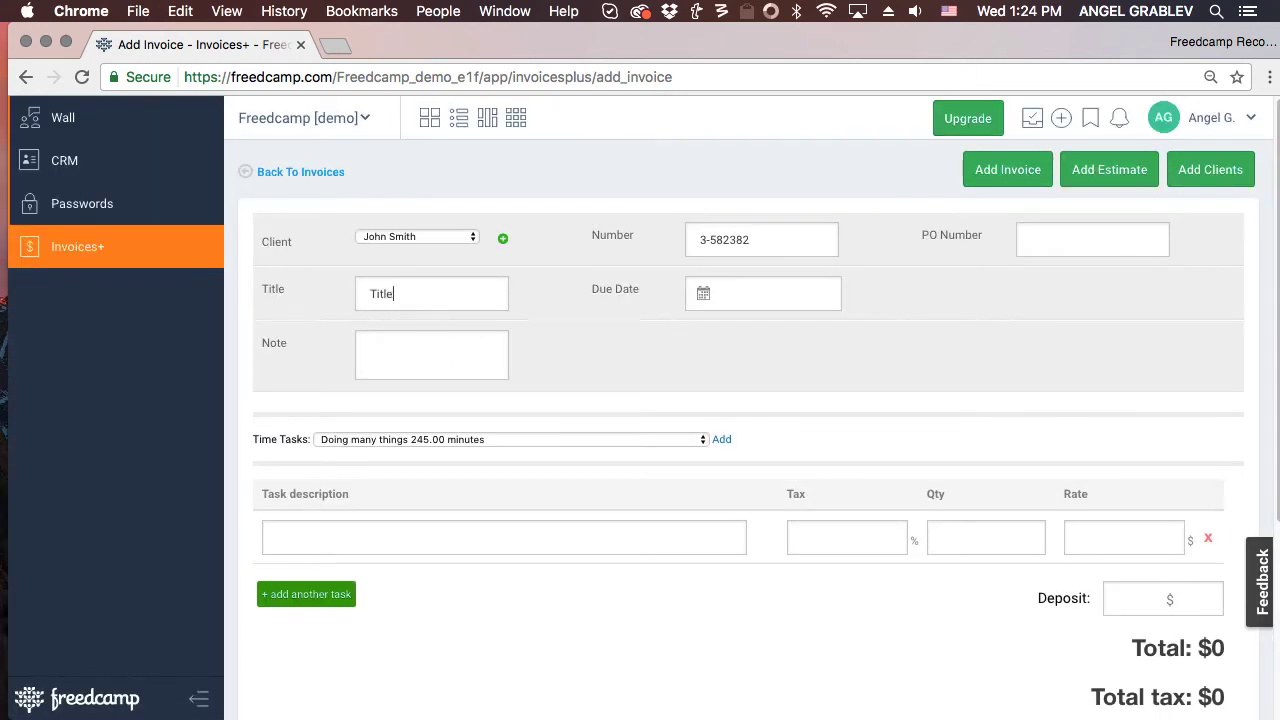
Add the 'Doing many things' time task at rate 23, then save and email to the client.
{"action": "left_click", "coordinate": [444, 439]}
{"action": "left_click", "coordinate": [445, 436]}
{"action": "left_click", "coordinate": [722, 440]}
{"action": "left_click", "coordinate": [1150, 537]}
{"action": "type", "text": "23"}
{"action": "scroll", "coordinate": [1130, 580], "scroll_direction": "down", "scroll_amount": 3}
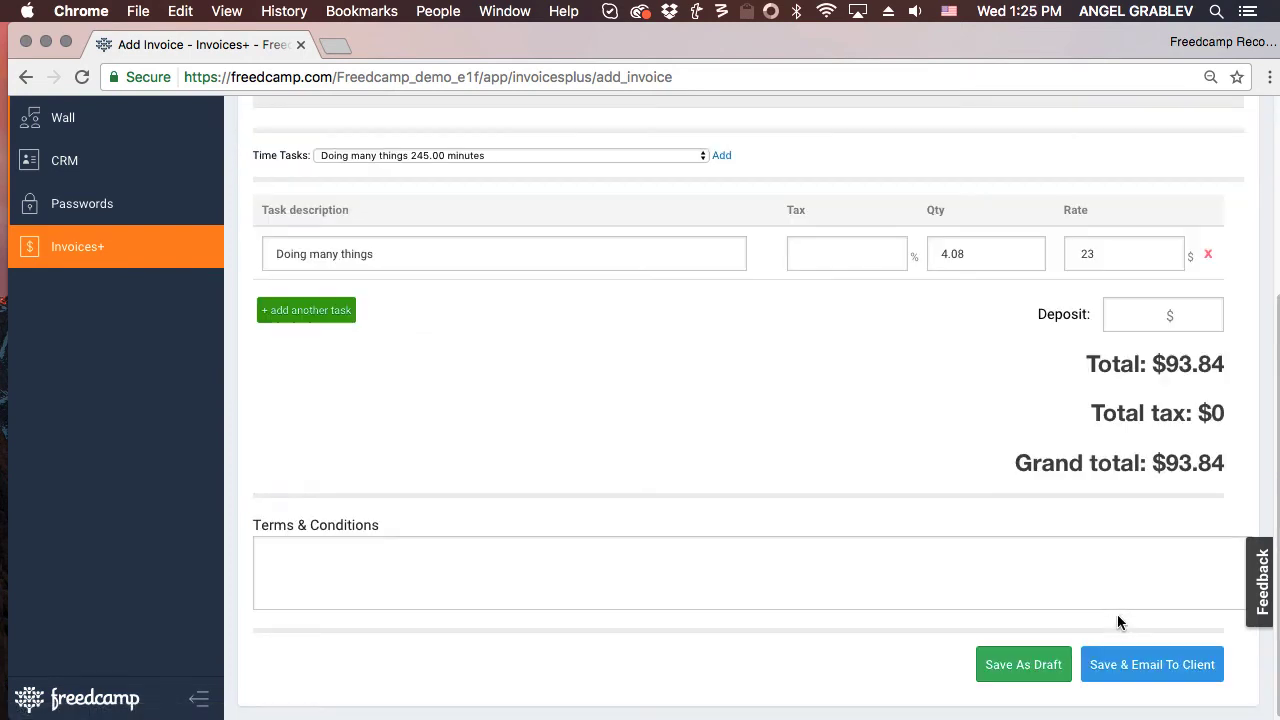
{"action": "left_click", "coordinate": [1115, 670]}
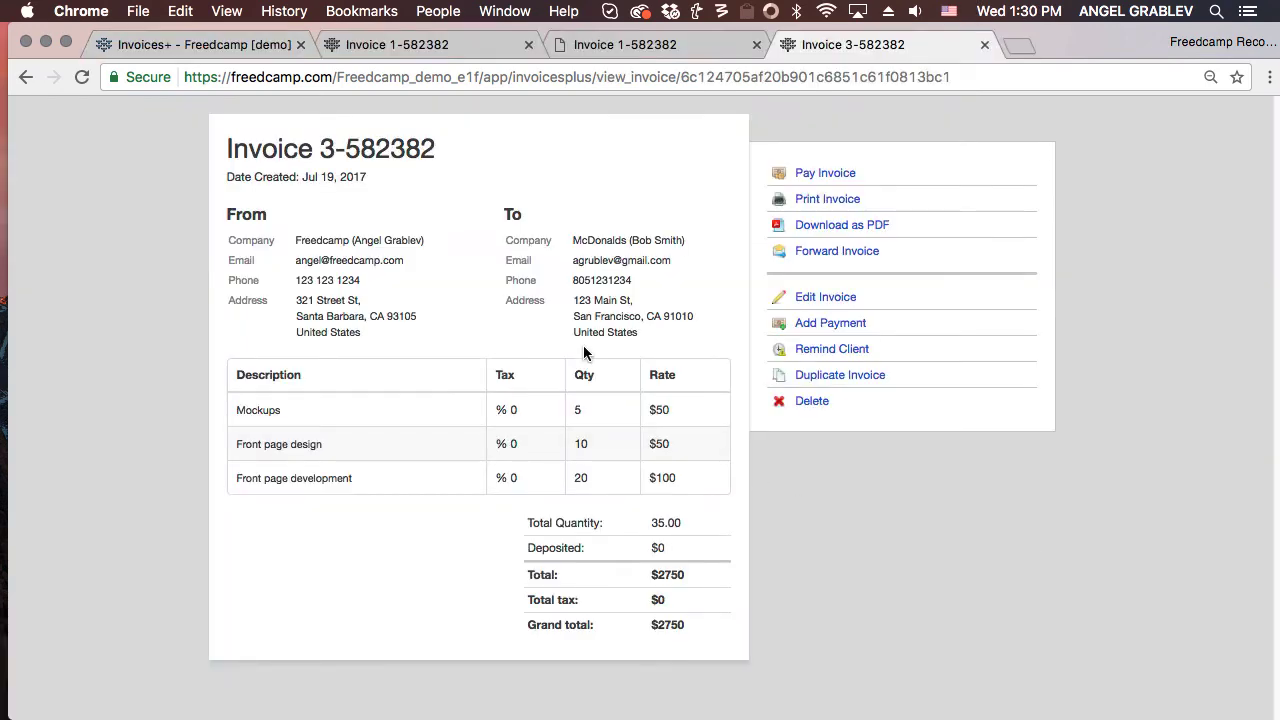
Scroll through the invoice 1-582382 PDF, then open its Add Payment form.
{"action": "left_click", "coordinate": [646, 45]}
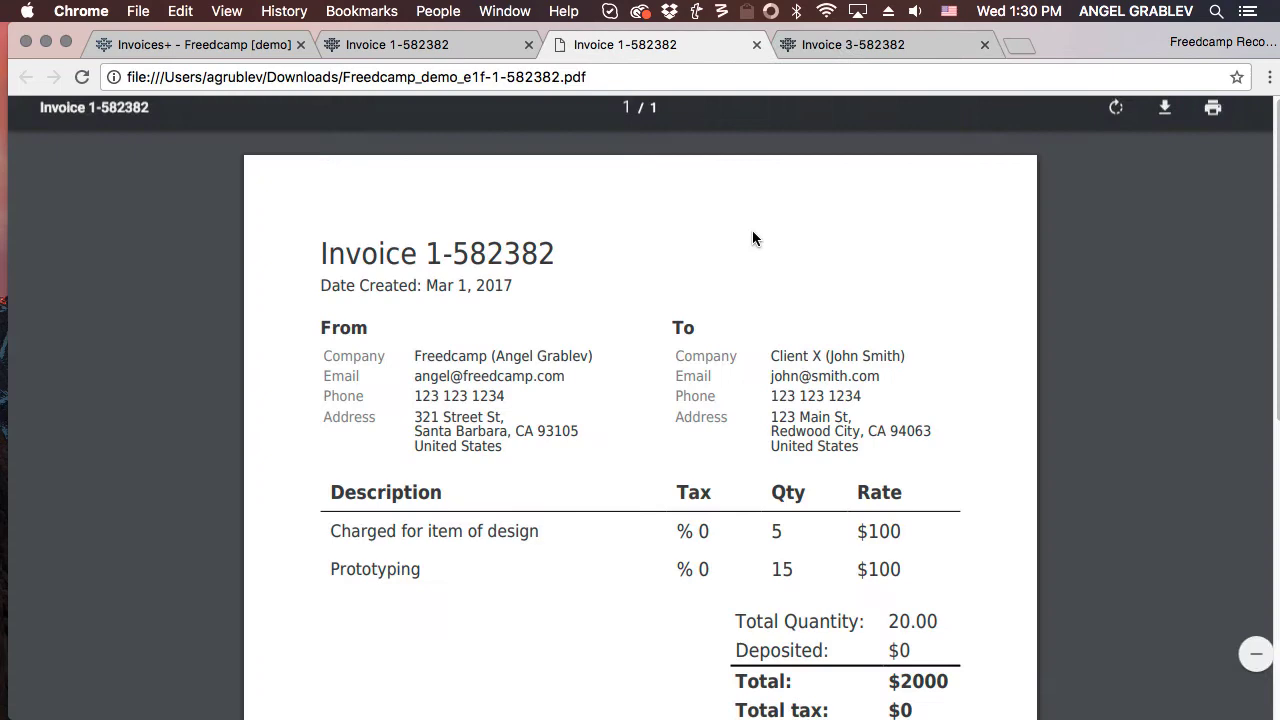
{"action": "scroll", "coordinate": [752, 238], "scroll_direction": "down", "scroll_amount": 5}
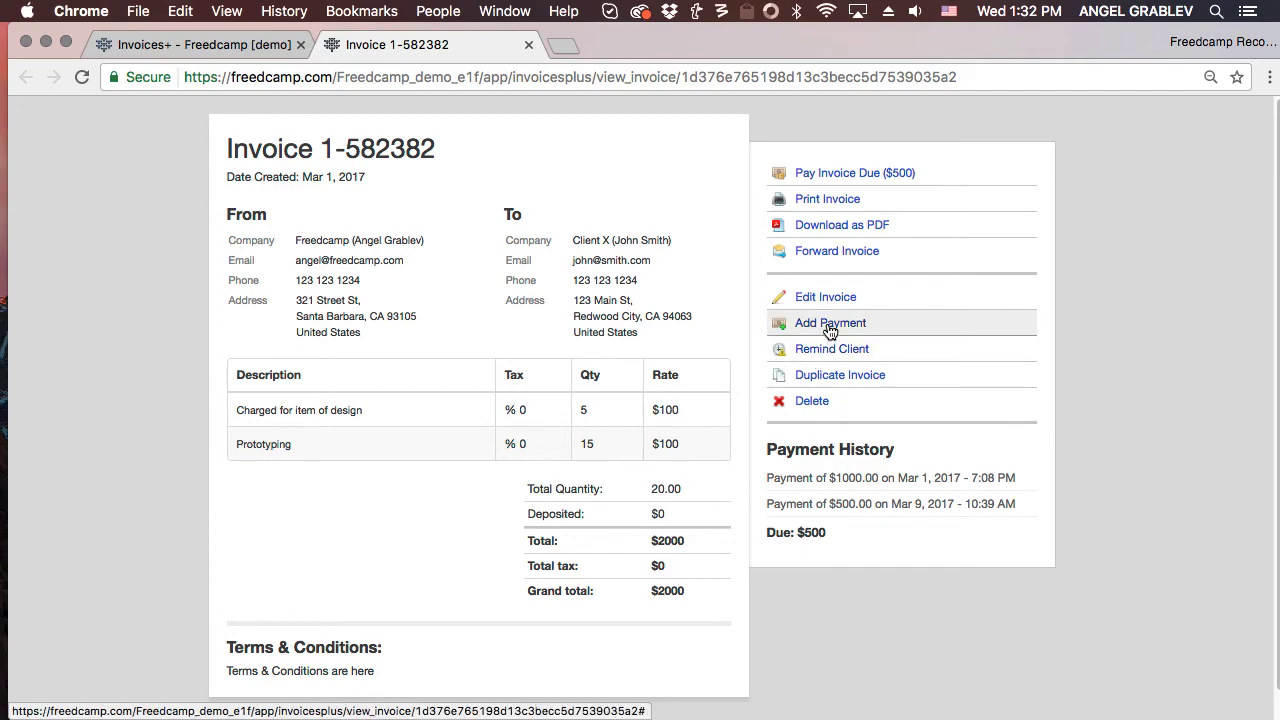
{"action": "left_click", "coordinate": [829, 323]}
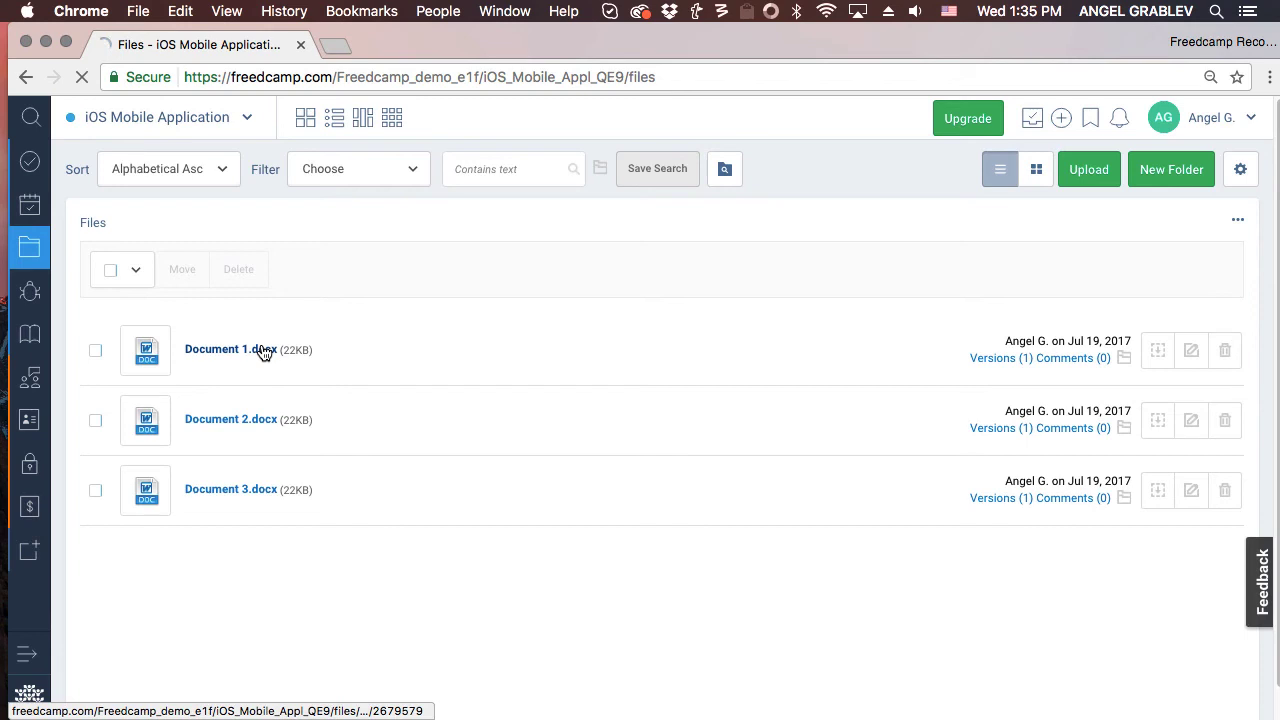
Launch Document 1.docx from its versions page in Word through Freedcamp FileEdit.
{"action": "left_click", "coordinate": [260, 349]}
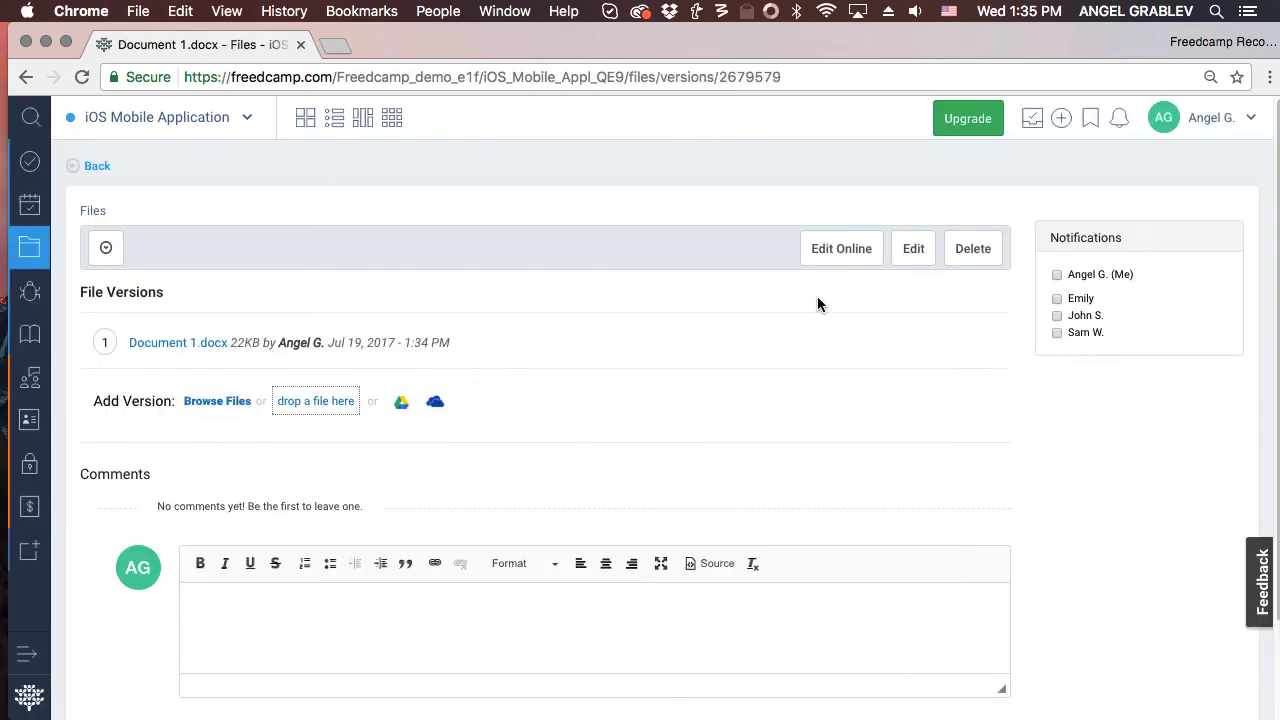
{"action": "left_click", "coordinate": [823, 258]}
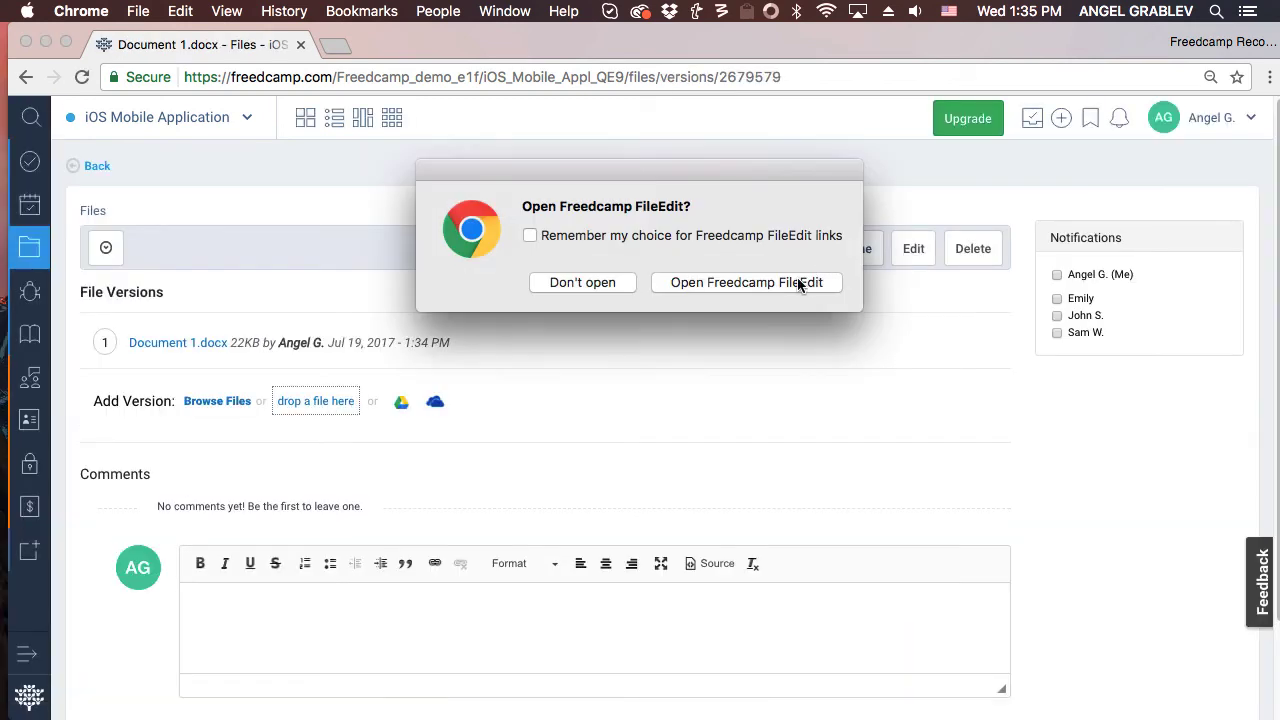
{"action": "left_click", "coordinate": [798, 282]}
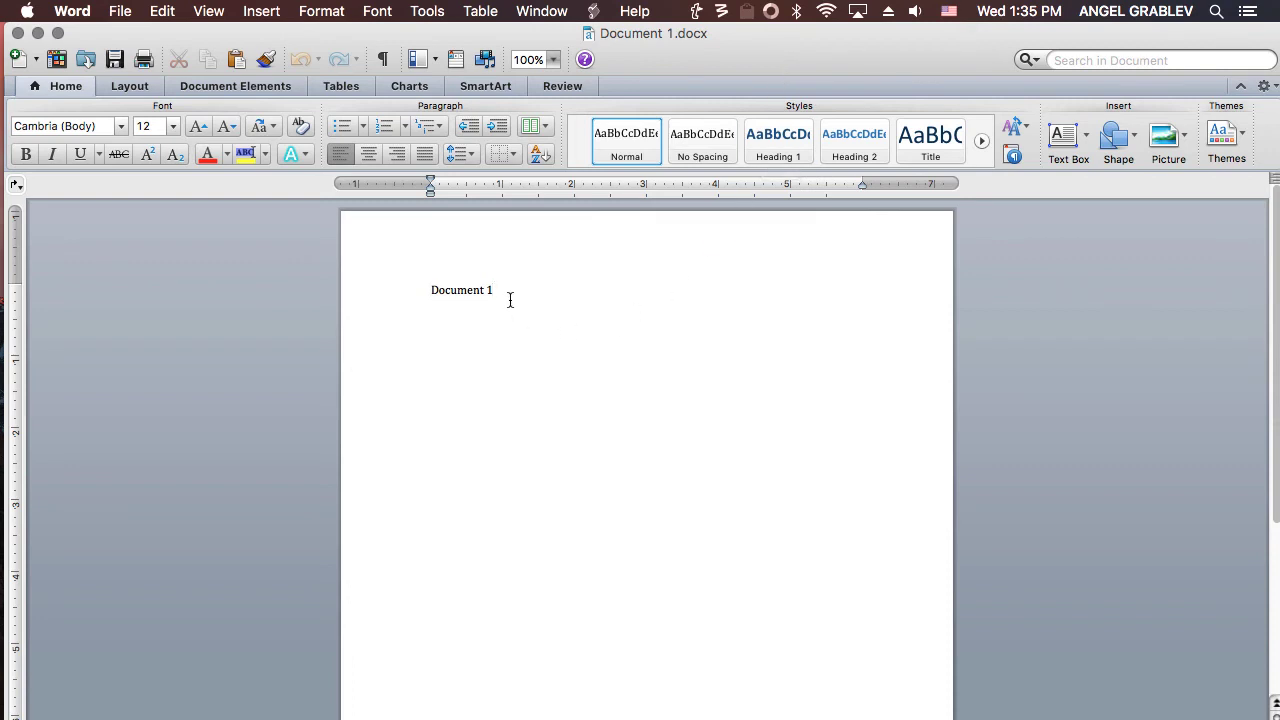
Append 'make change' after 'Document 1' and close the Word document.
{"action": "type", "text": "make changes"}
{"action": "left_click", "coordinate": [17, 33]}
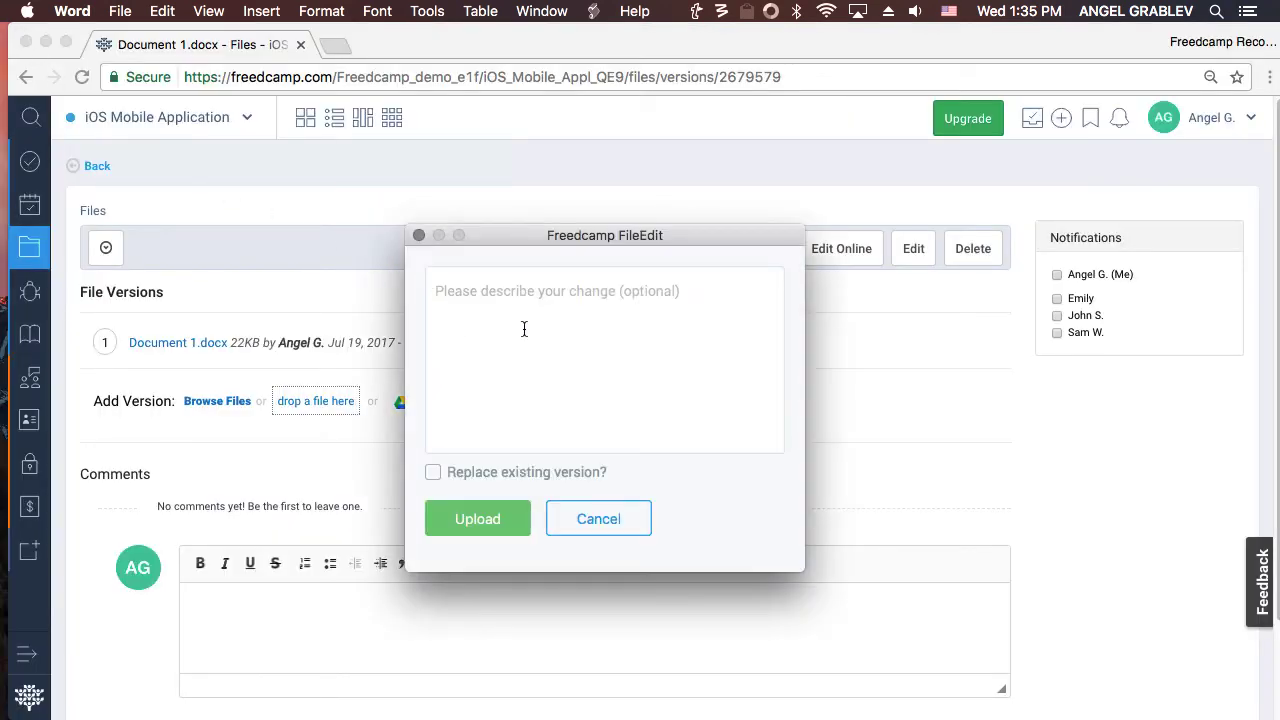
Upload the edited file as a new version described 'Changed it!' and dismiss the saved alert.
{"action": "type", "text": "Changed it!"}
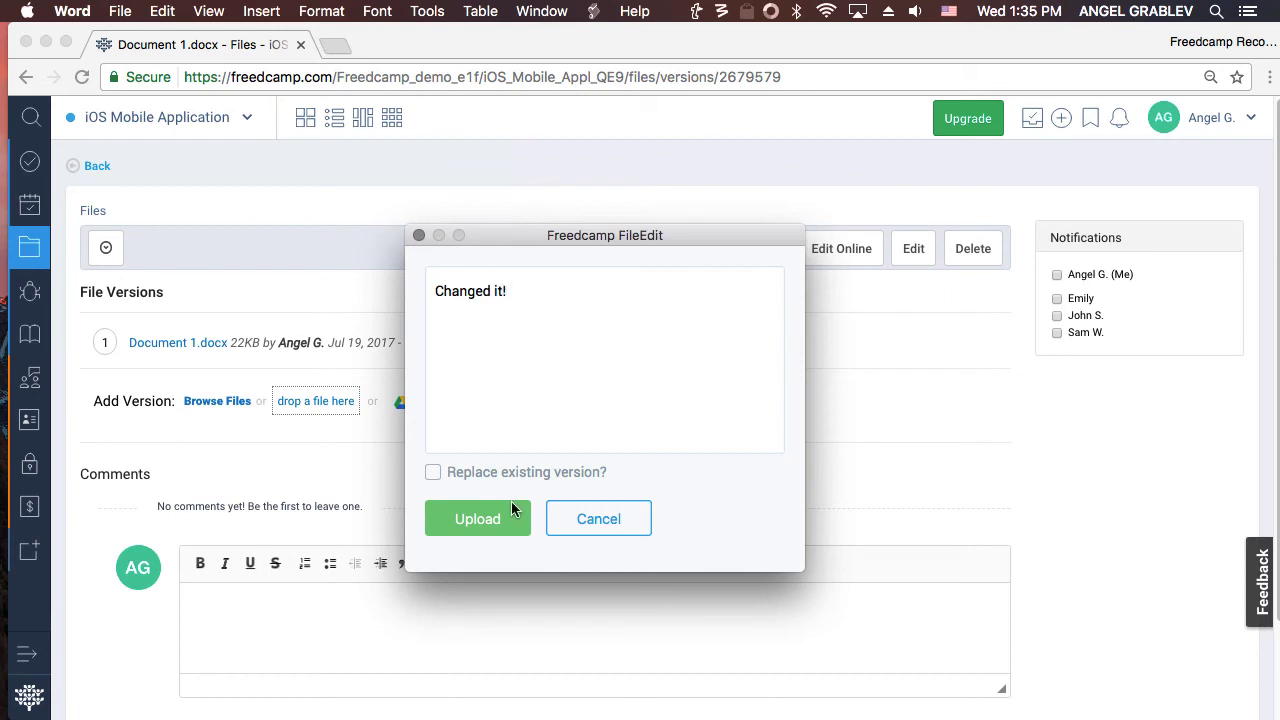
{"action": "left_click", "coordinate": [505, 518]}
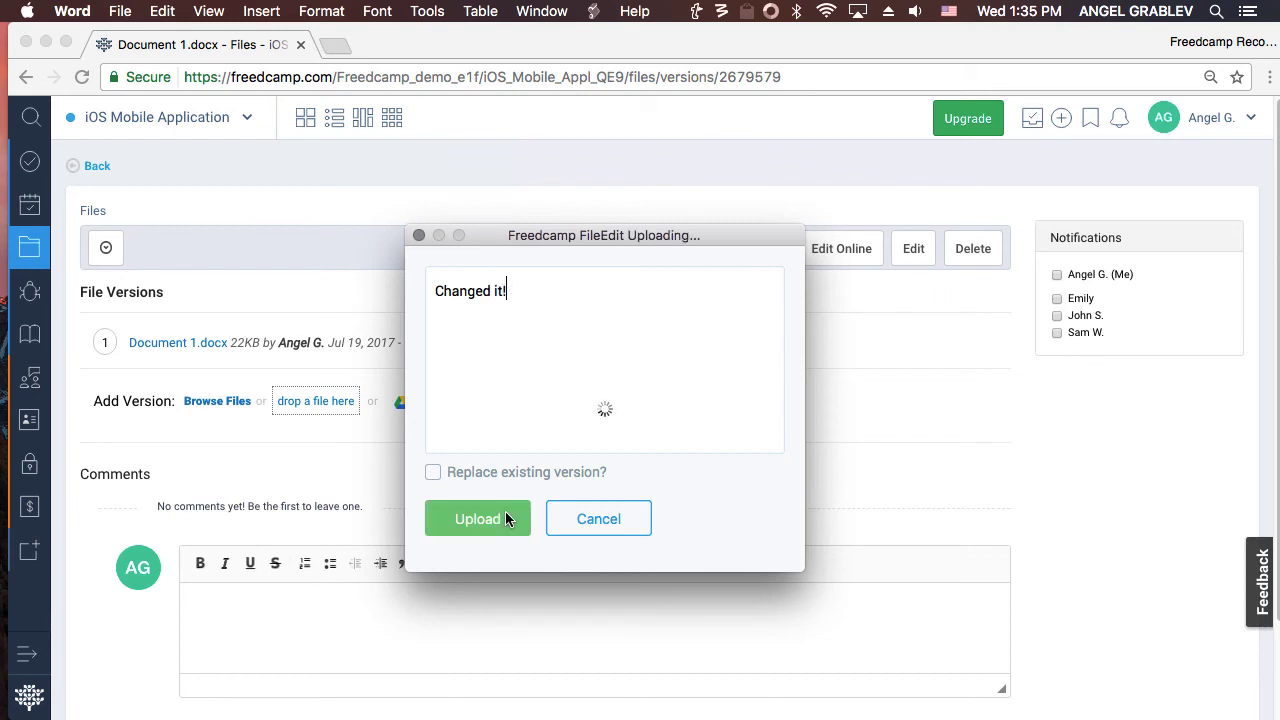
{"action": "left_click", "coordinate": [841, 195]}
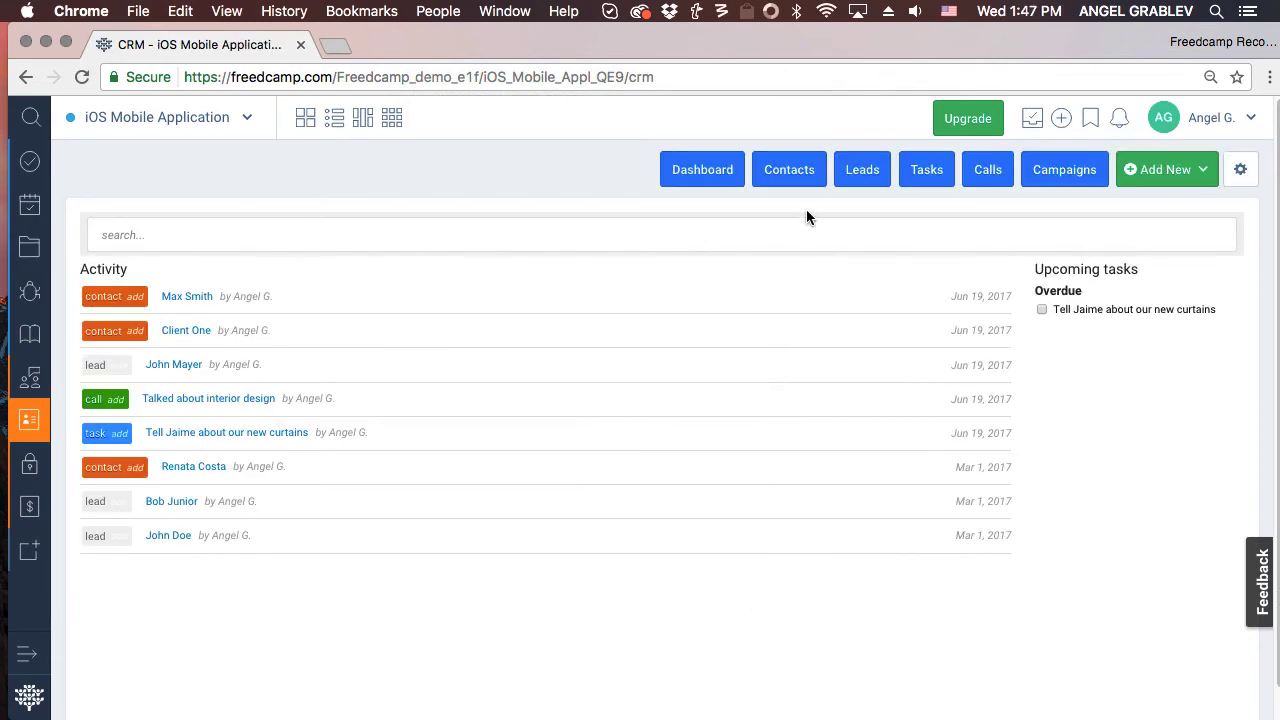
Browse the CRM Contacts, Leads, Tasks and Calls lists in turn.
{"action": "left_click", "coordinate": [792, 178]}
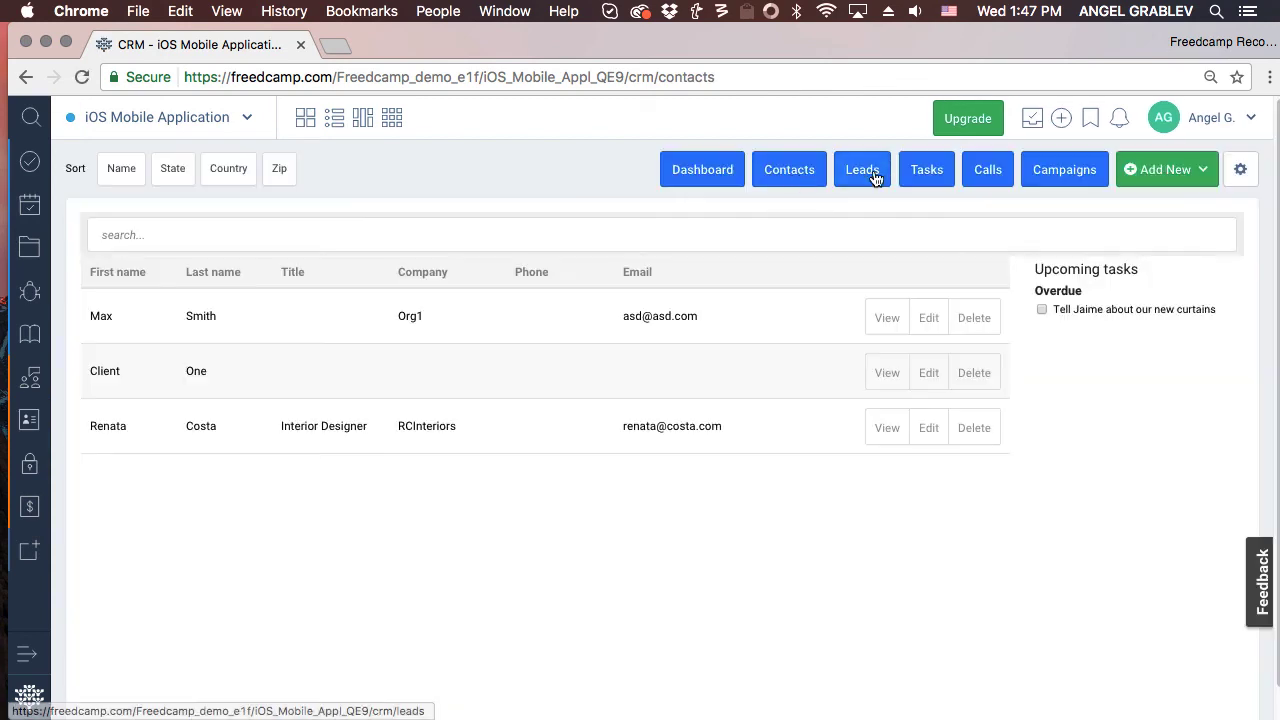
{"action": "left_click", "coordinate": [884, 175]}
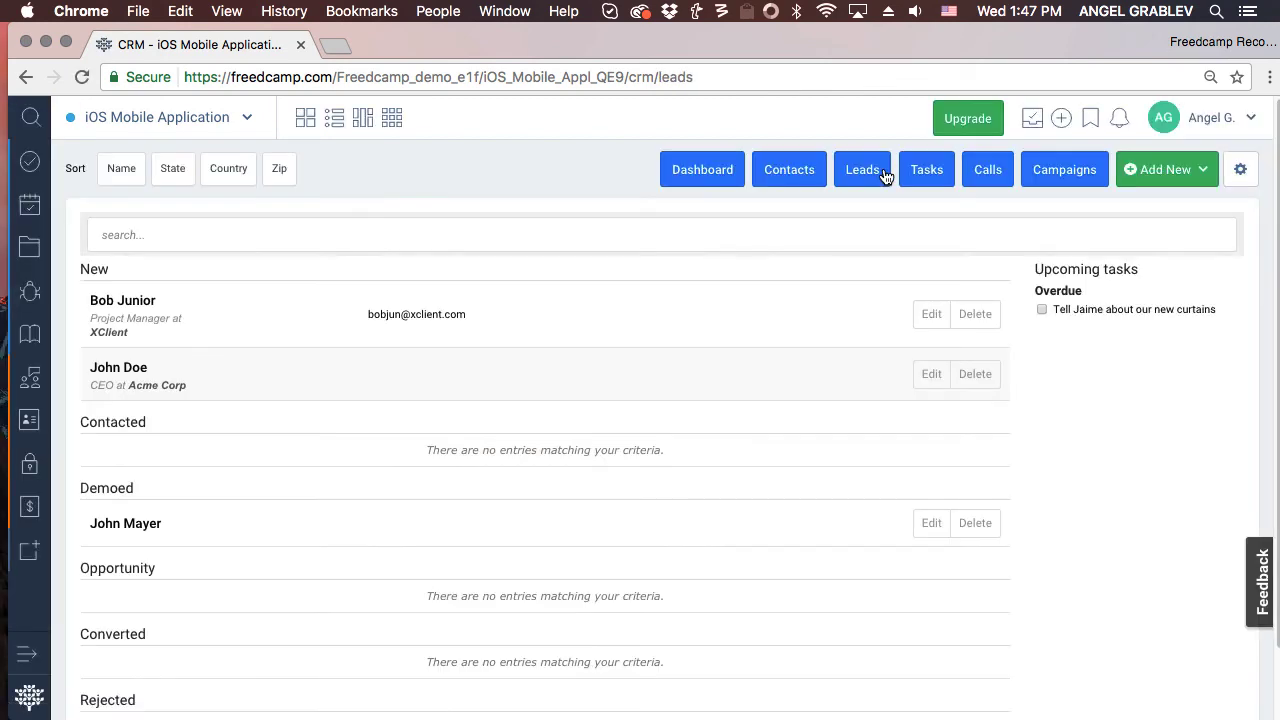
{"action": "left_click", "coordinate": [912, 177]}
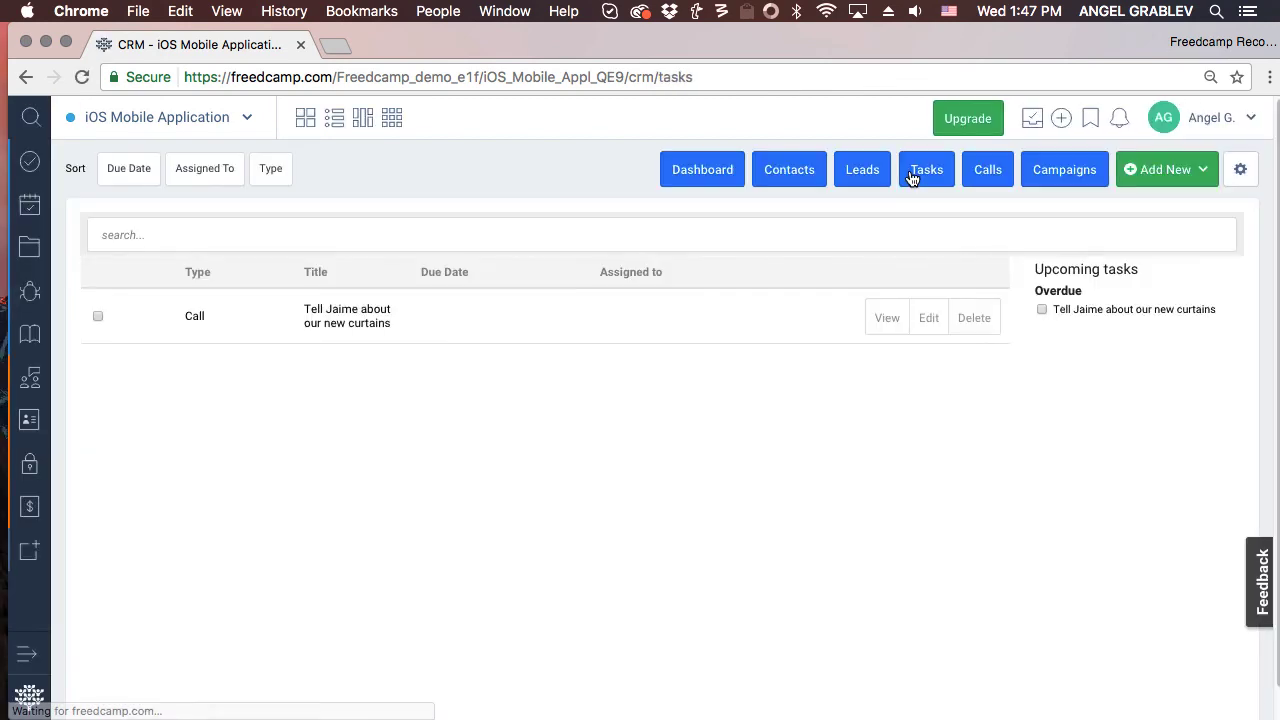
{"action": "left_click", "coordinate": [989, 172]}
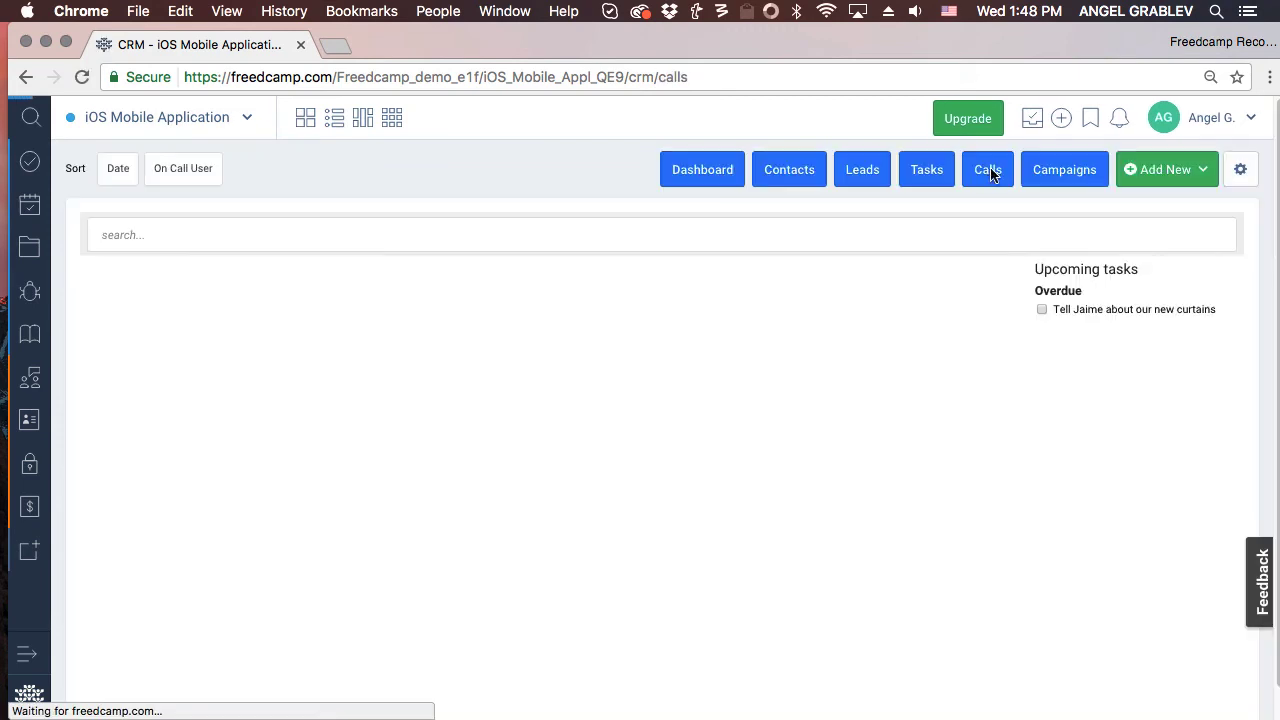
Review the Calls custom fields (Is Special, Coupon, Show) and close the manager.
{"action": "left_click", "coordinate": [1242, 177]}
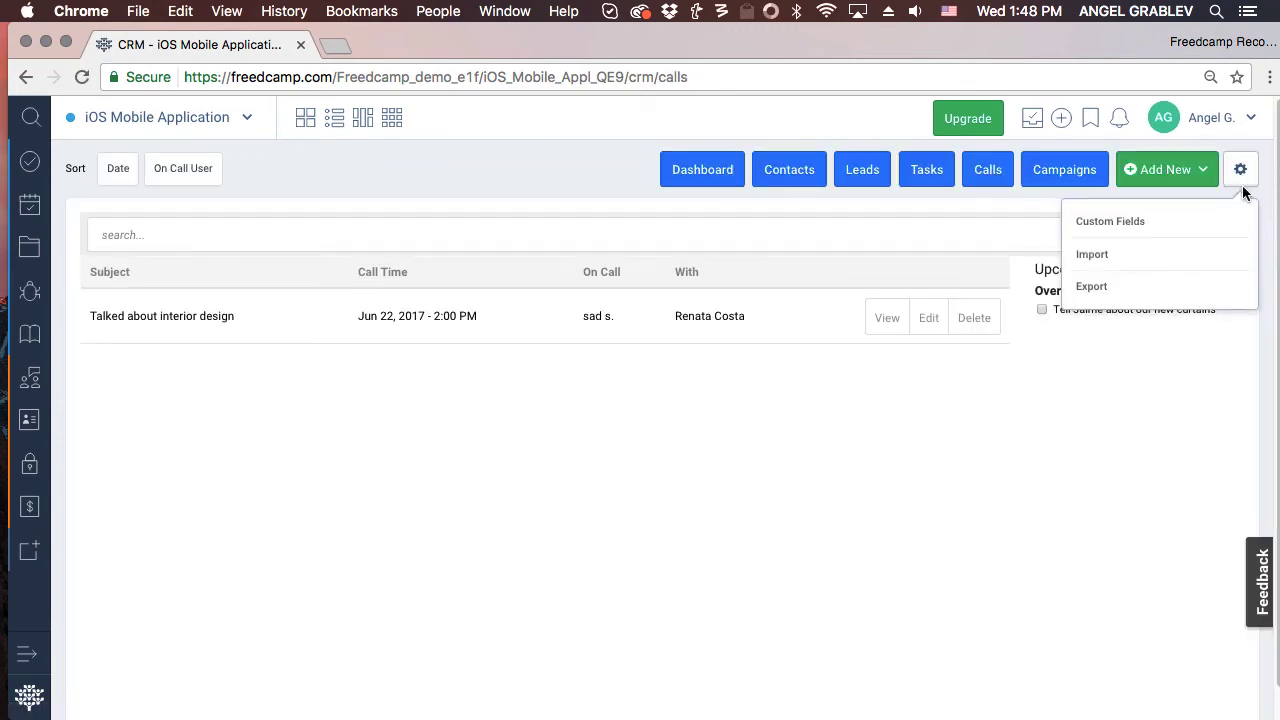
{"action": "left_click", "coordinate": [1203, 220]}
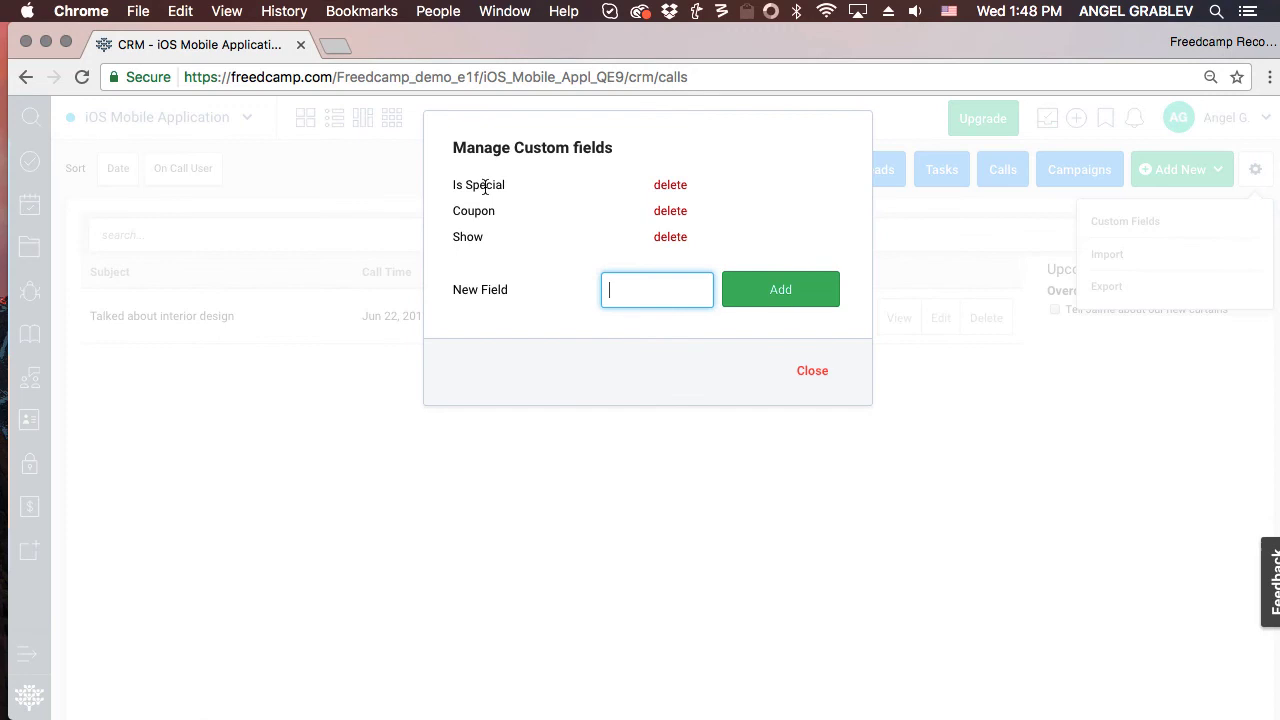
{"action": "left_click", "coordinate": [825, 372]}
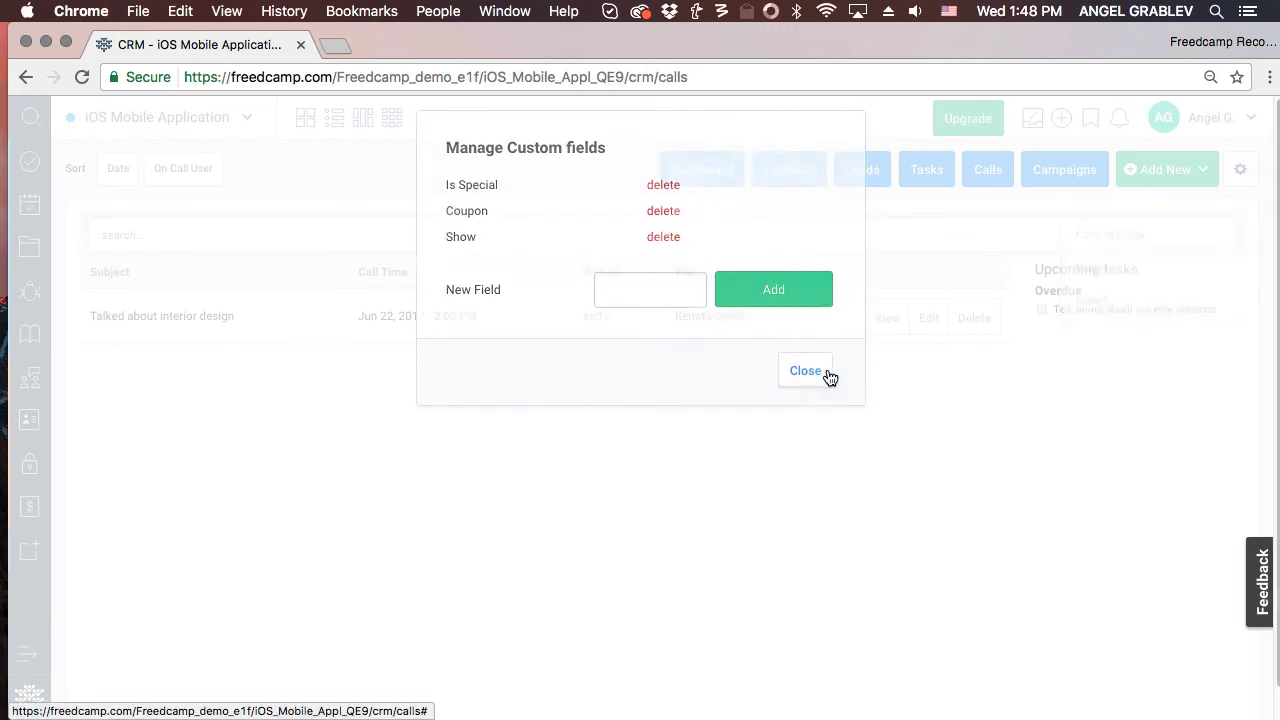
Move the Acme Corp lead from New to Contacted, then find it by the CEO's name and open it.
{"action": "left_click", "coordinate": [860, 170]}
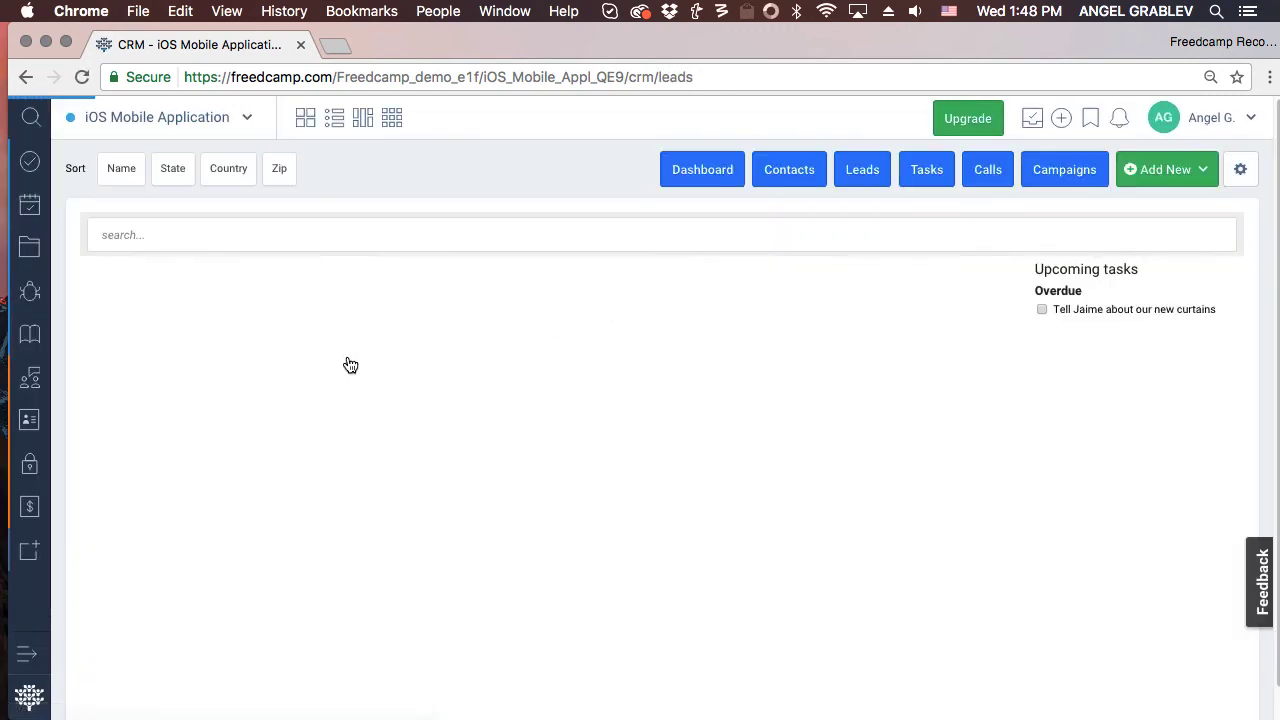
{"action": "left_click_drag", "start_coordinate": [171, 380], "coordinate": [197, 457]}
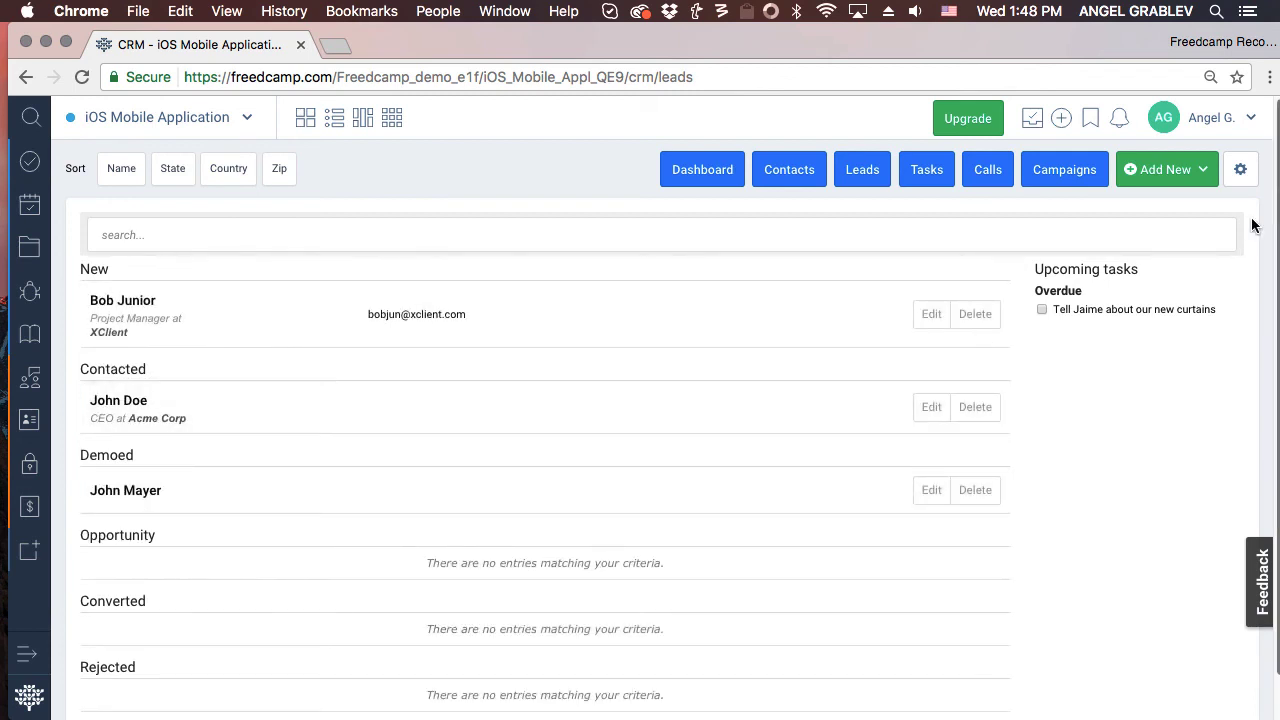
{"action": "left_click", "coordinate": [662, 178]}
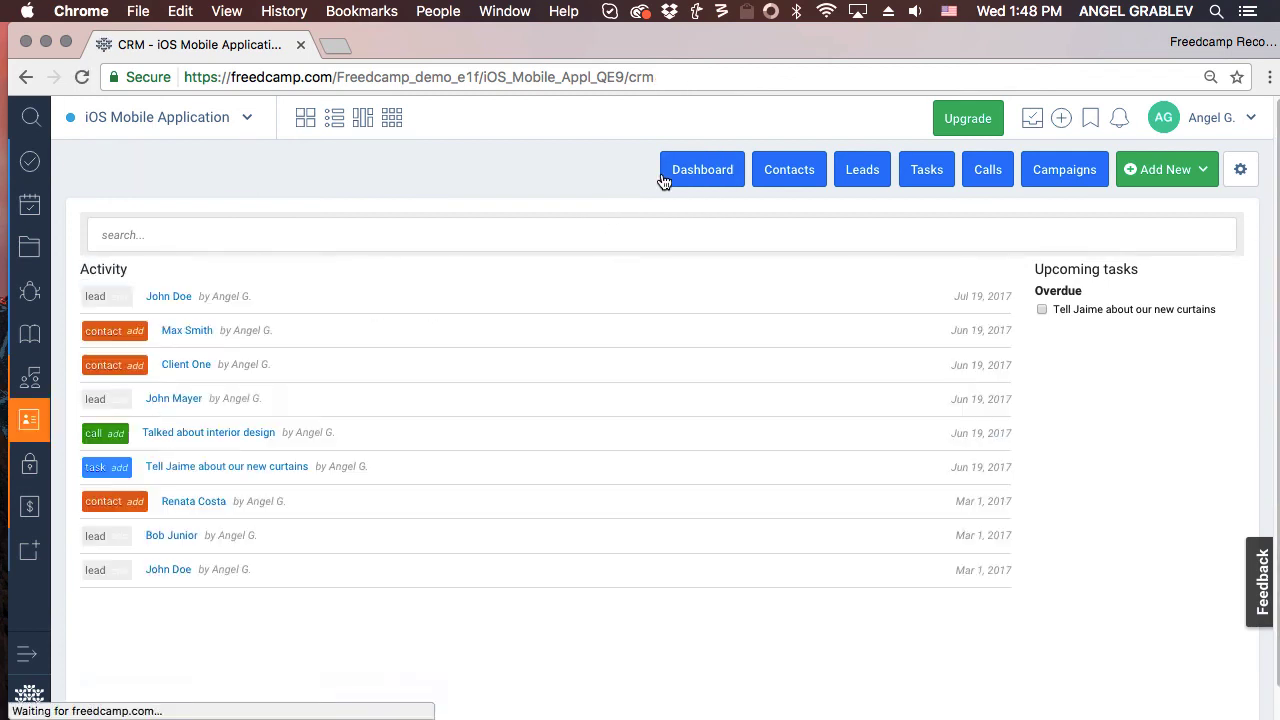
{"action": "left_click", "coordinate": [465, 244]}
{"action": "type", "text": "John"}
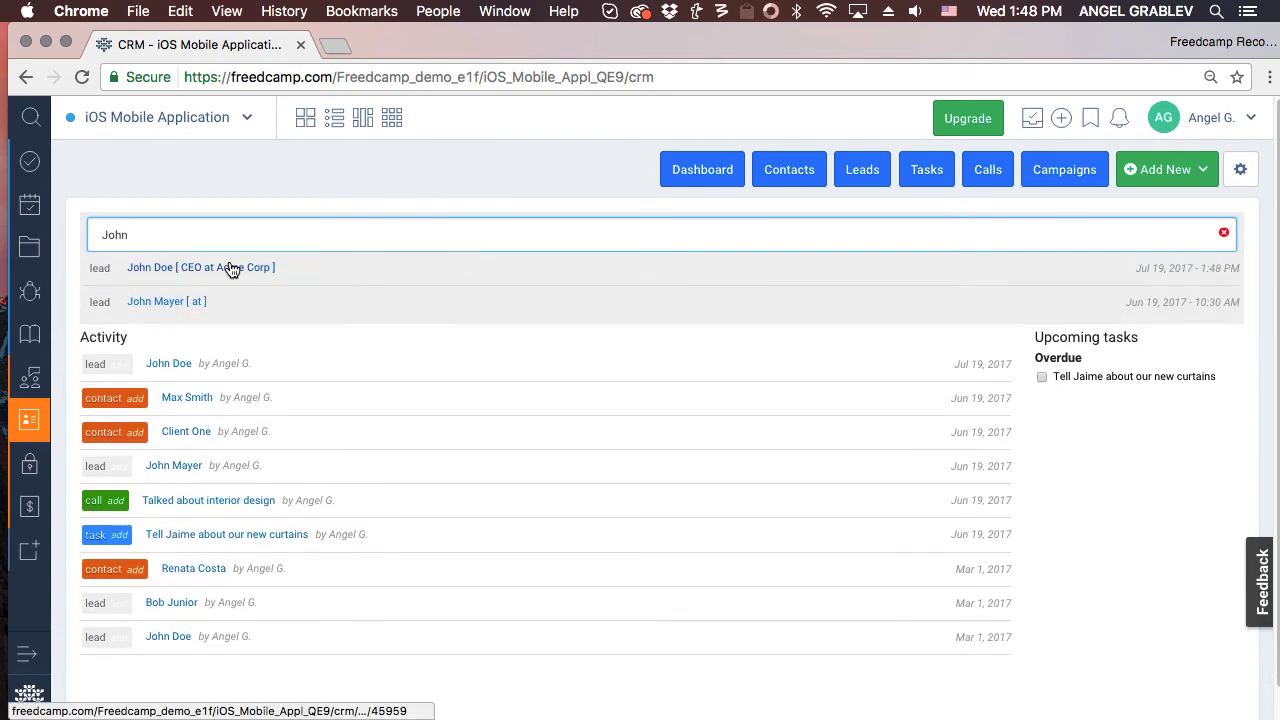
{"action": "left_click", "coordinate": [230, 268]}
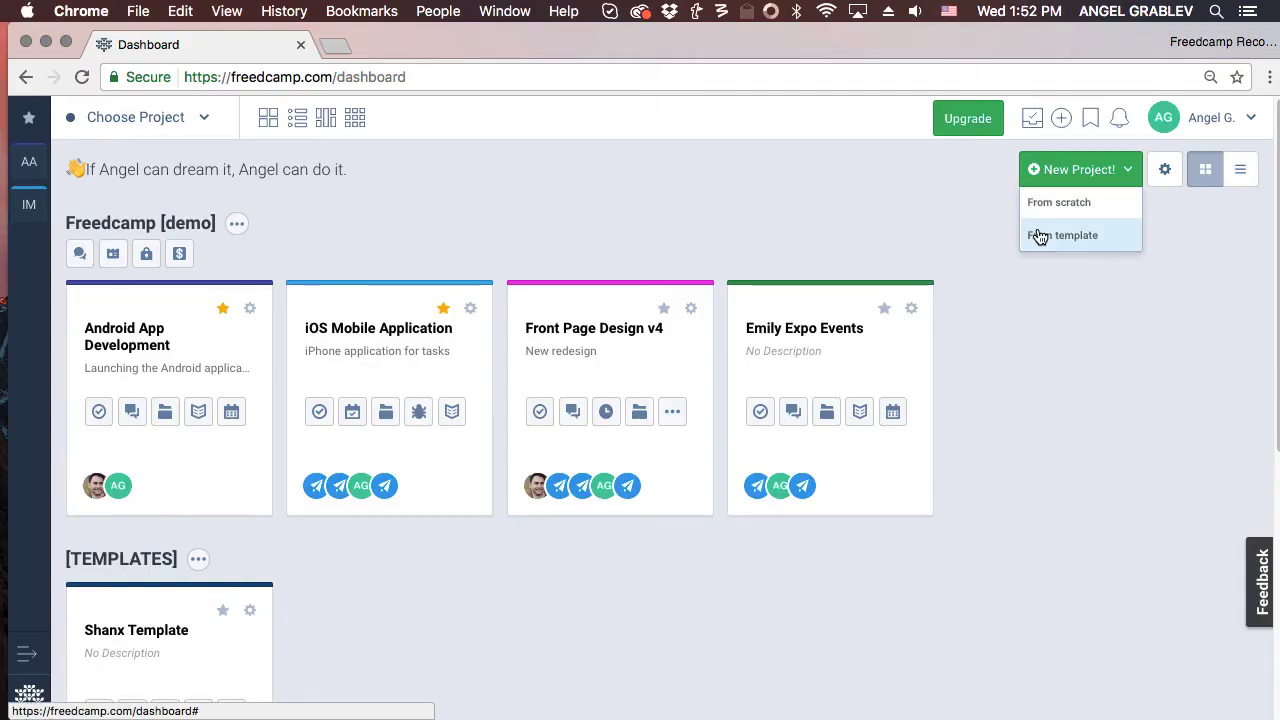
Start a new project copied from the existing iOS Mobile Application project.
{"action": "left_click", "coordinate": [1040, 236]}
{"action": "left_click", "coordinate": [840, 195]}
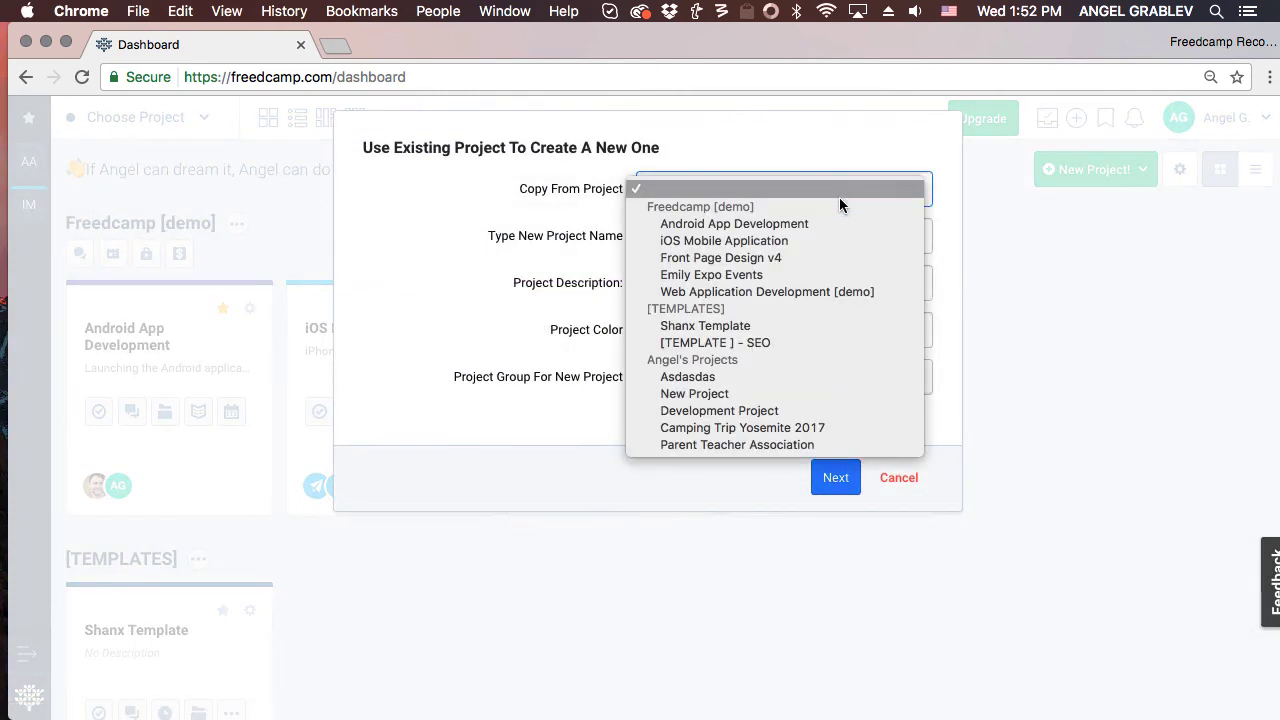
{"action": "left_click", "coordinate": [838, 238]}
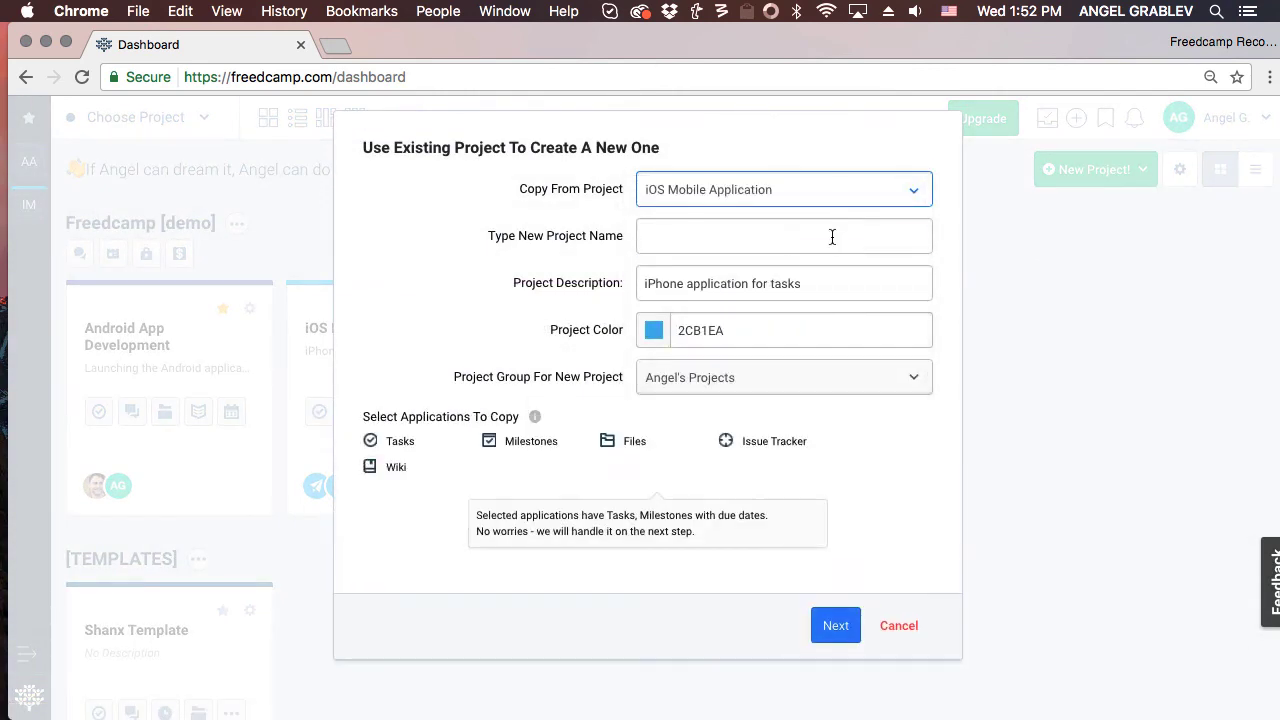
Name the copy 'My New Project', exclude the Wiki app, and continue.
{"action": "left_click", "coordinate": [831, 238]}
{"action": "type", "text": "My"}
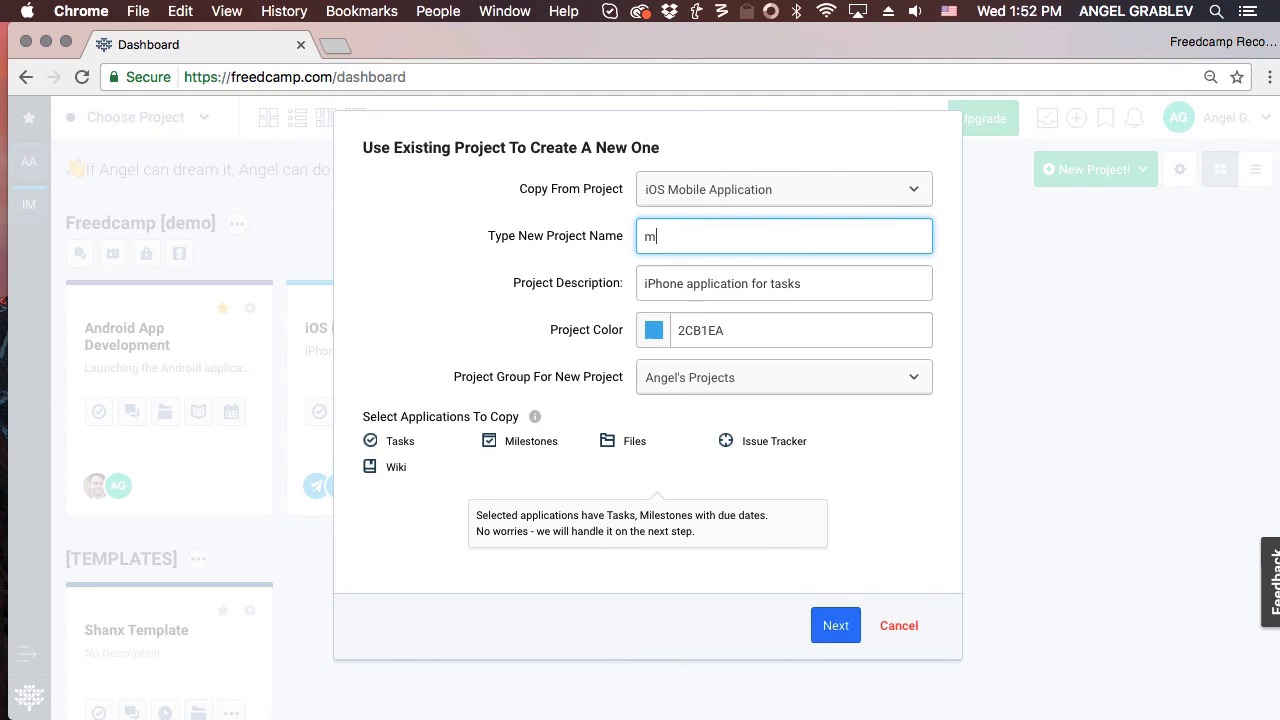
{"action": "key", "text": "BackSpace"}
{"action": "key", "text": "BackSpace"}
{"action": "type", "text": "My New Project"}
{"action": "left_click", "coordinate": [387, 468]}
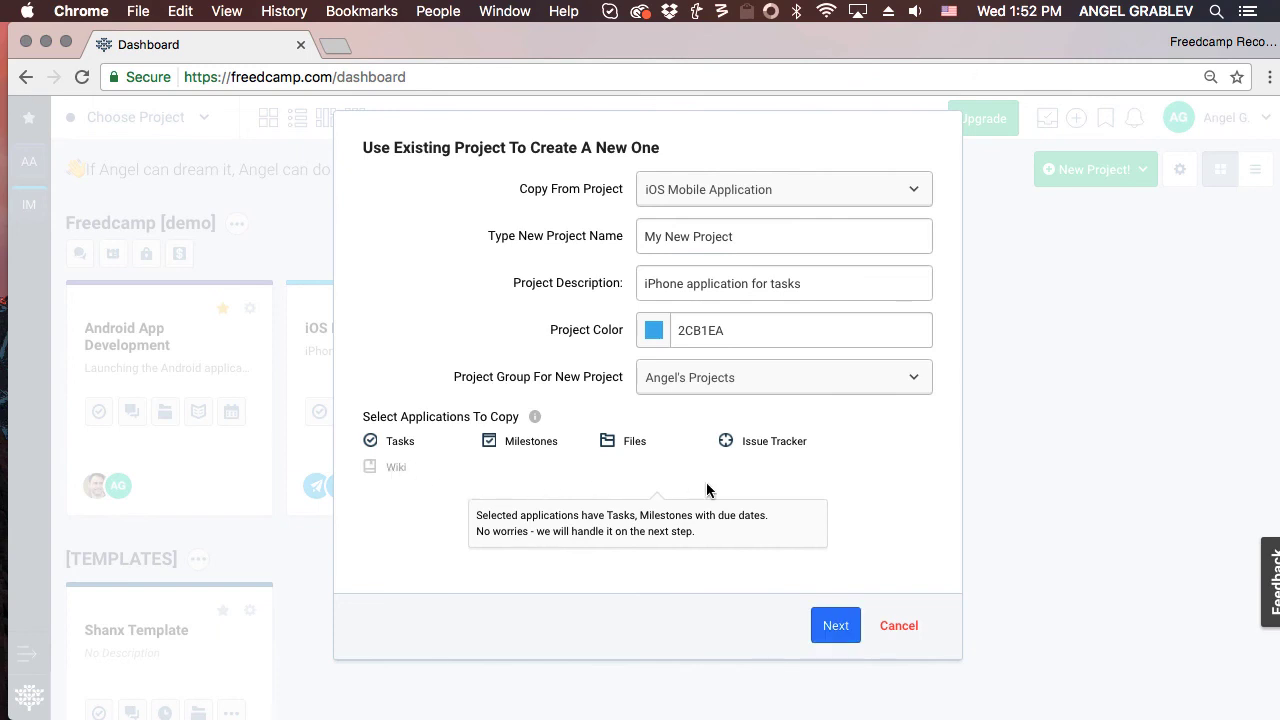
{"action": "left_click", "coordinate": [838, 628]}
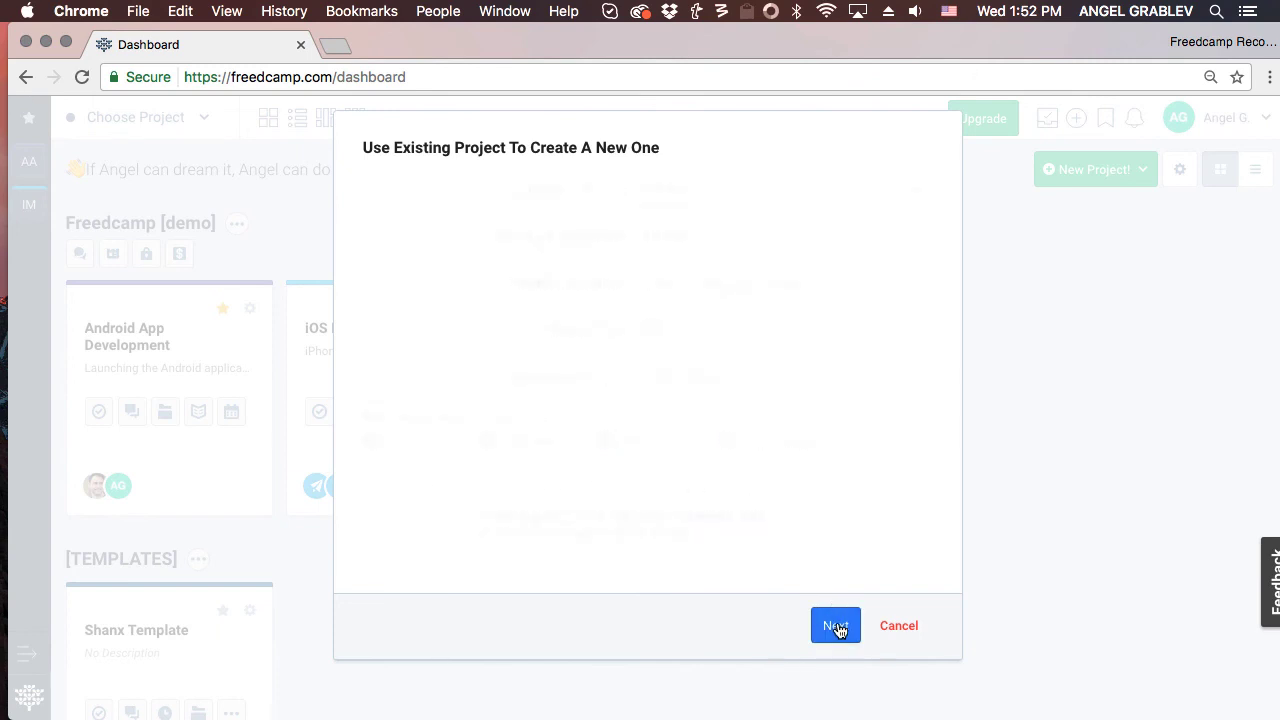
Pick July 21, 2017 as the first due date and proceed to people options.
{"action": "left_click", "coordinate": [702, 264]}
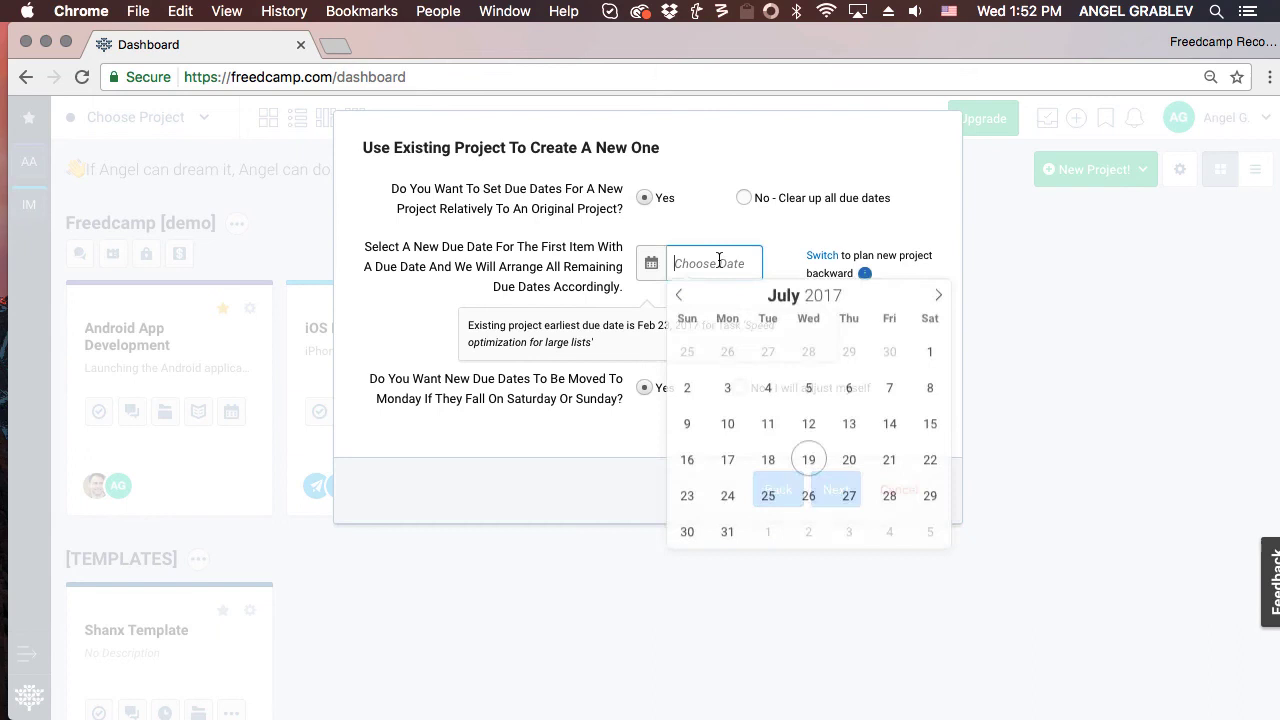
{"action": "left_click", "coordinate": [892, 461]}
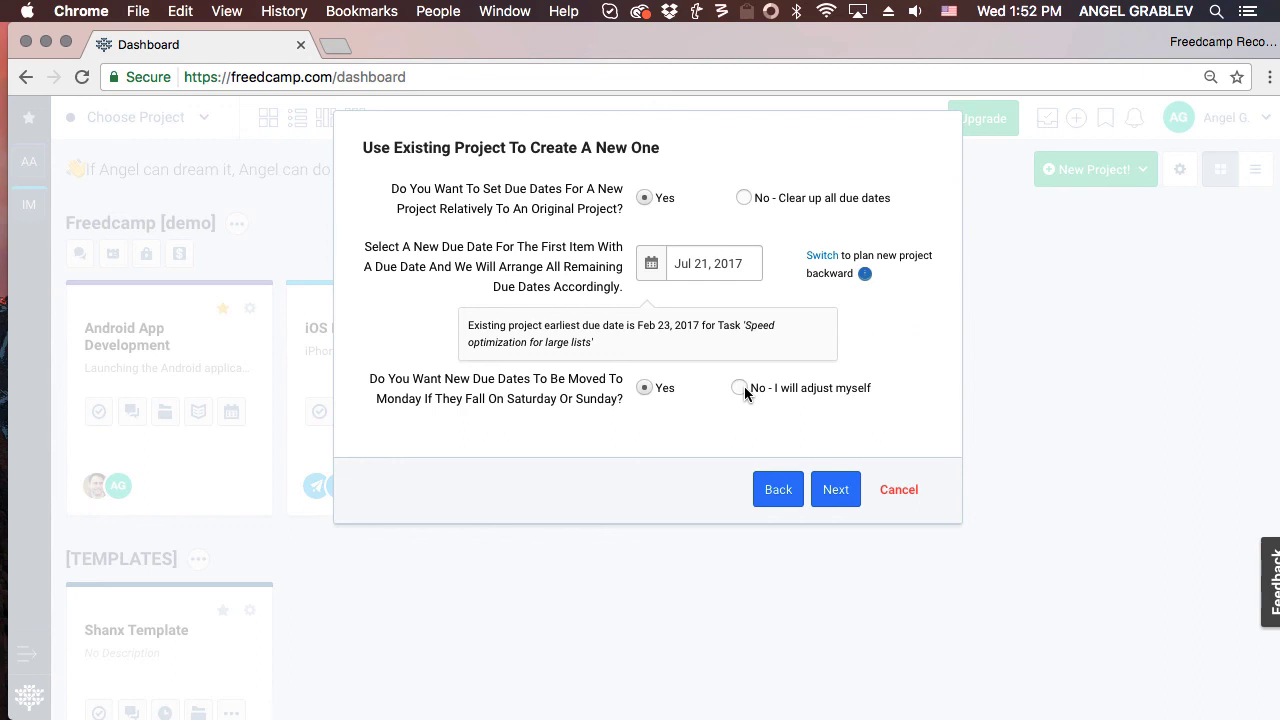
{"action": "left_click", "coordinate": [836, 489]}
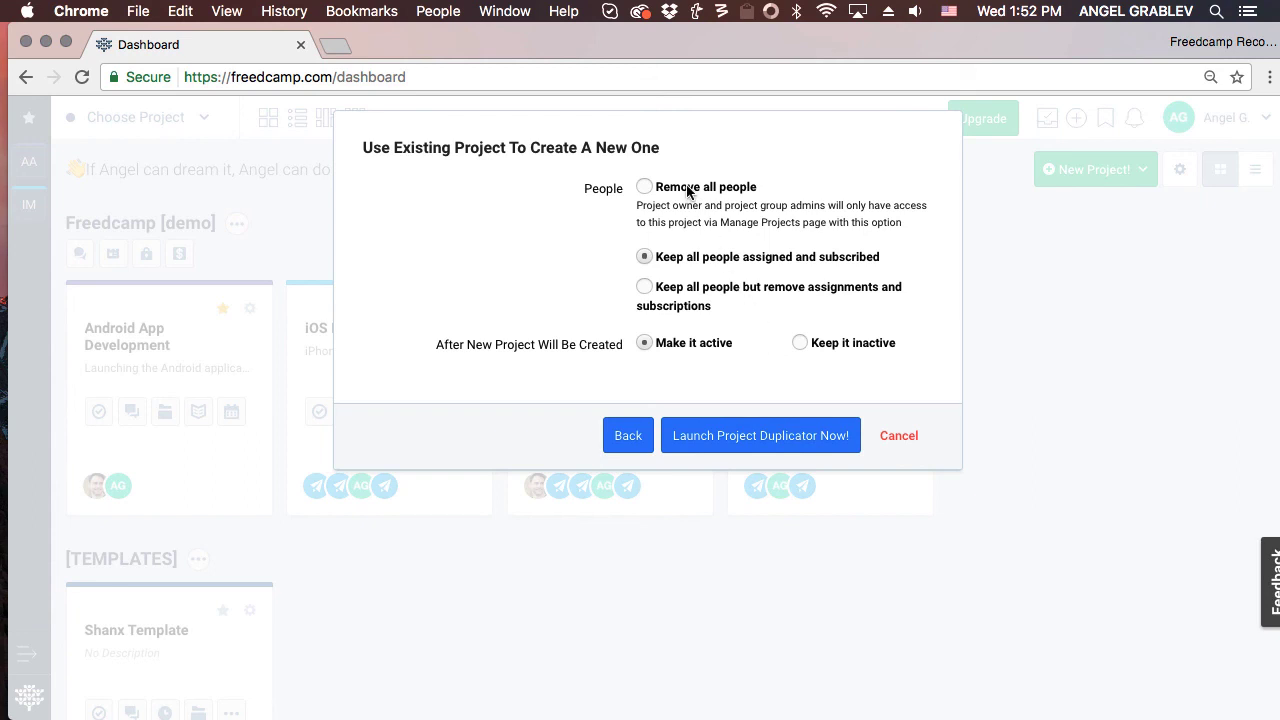
Choose 'Keep all people but remove assignments and subscriptions' and launch the duplicator.
{"action": "left_click", "coordinate": [700, 290]}
{"action": "left_click", "coordinate": [801, 343]}
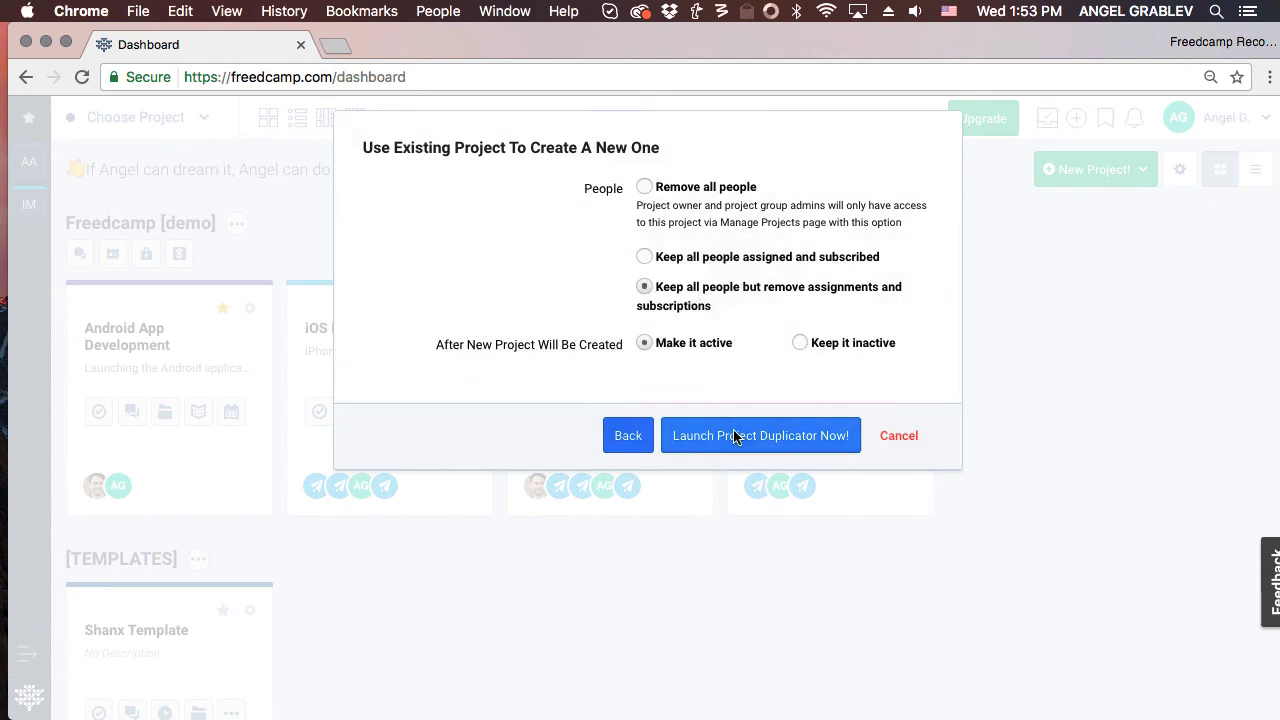
{"action": "left_click", "coordinate": [735, 437]}
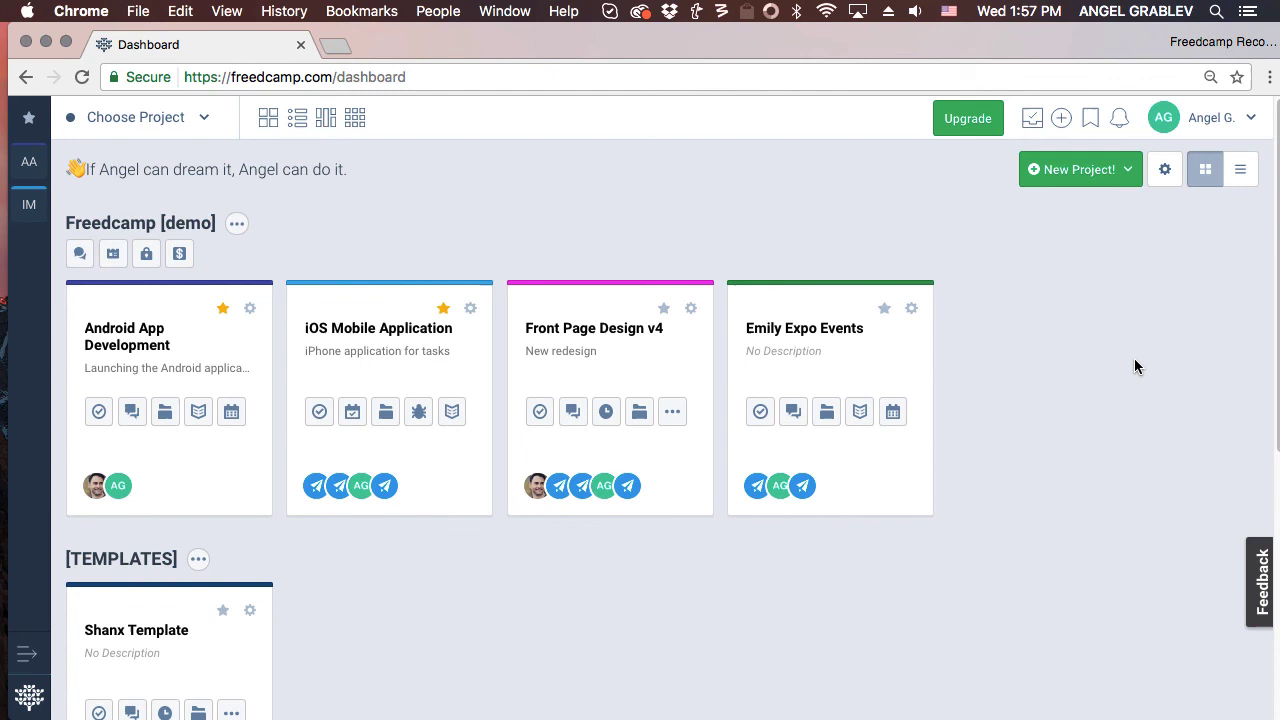
Switch the account's backups to Weekly Backups under My Account and save.
{"action": "left_click", "coordinate": [1248, 117]}
{"action": "left_click", "coordinate": [1209, 151]}
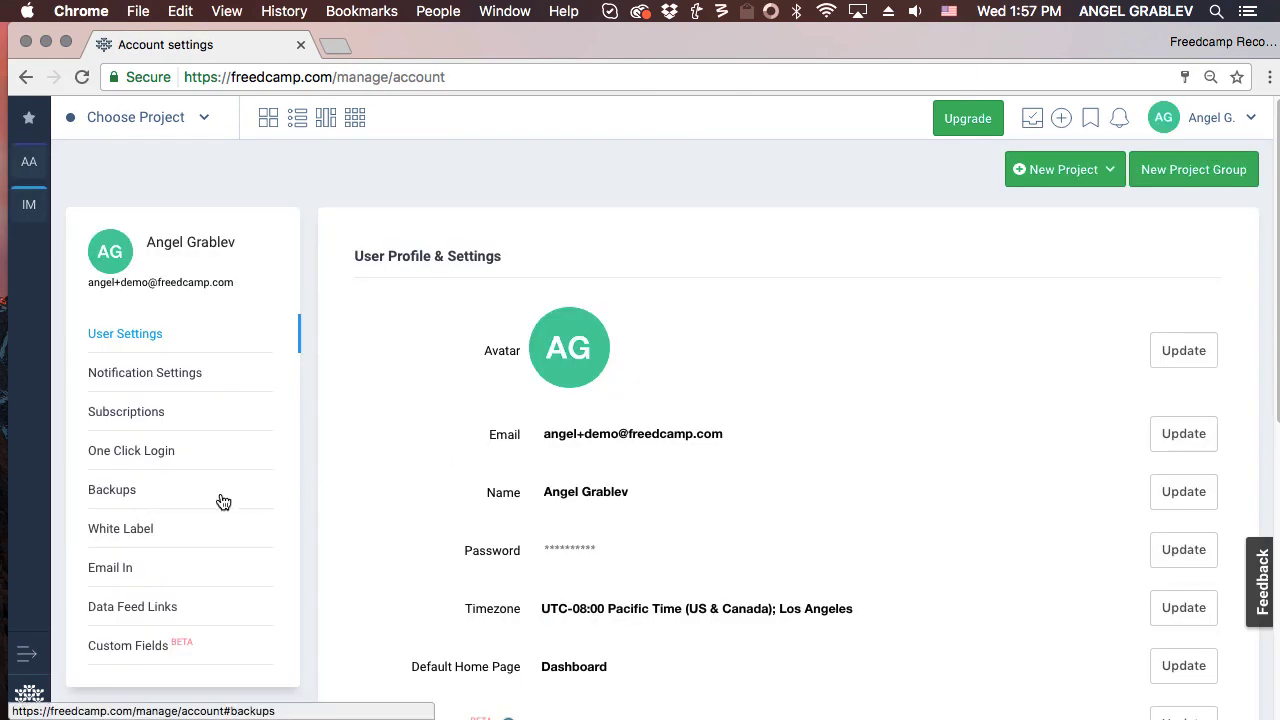
{"action": "left_click", "coordinate": [223, 501]}
{"action": "left_click", "coordinate": [410, 362]}
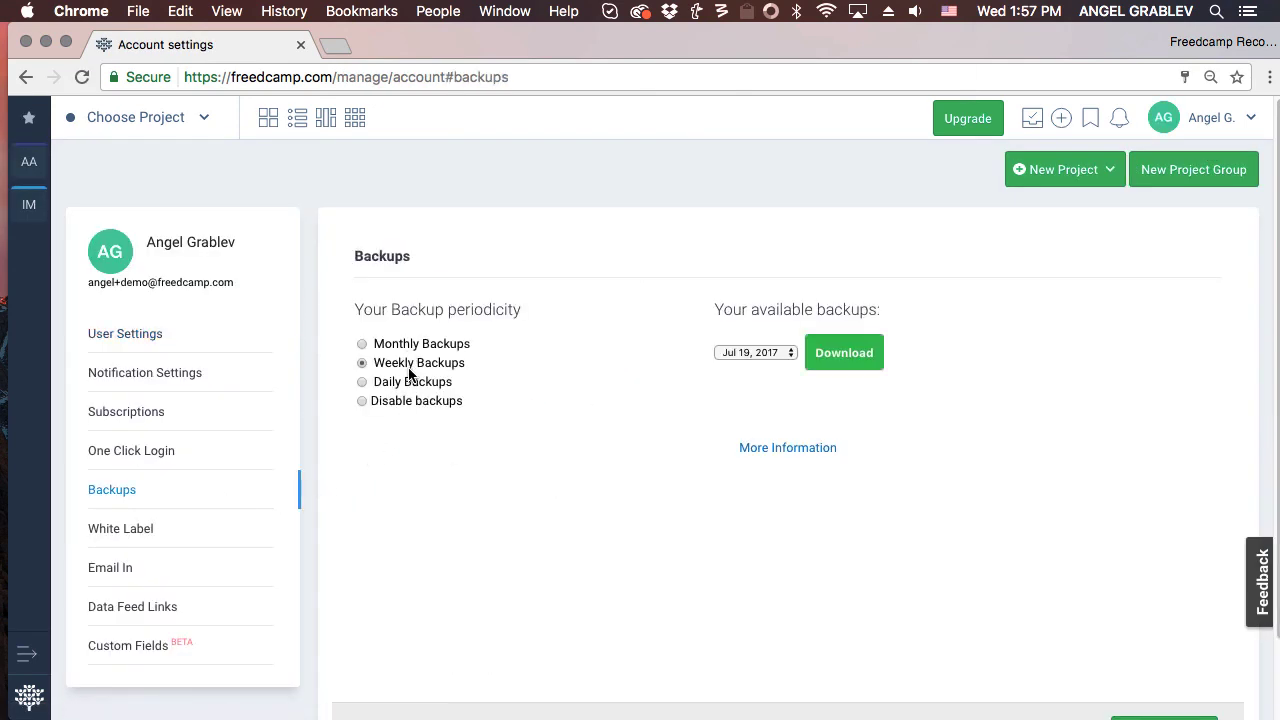
{"action": "scroll", "coordinate": [886, 525], "scroll_direction": "down", "scroll_amount": 2}
{"action": "left_click", "coordinate": [1161, 650]}
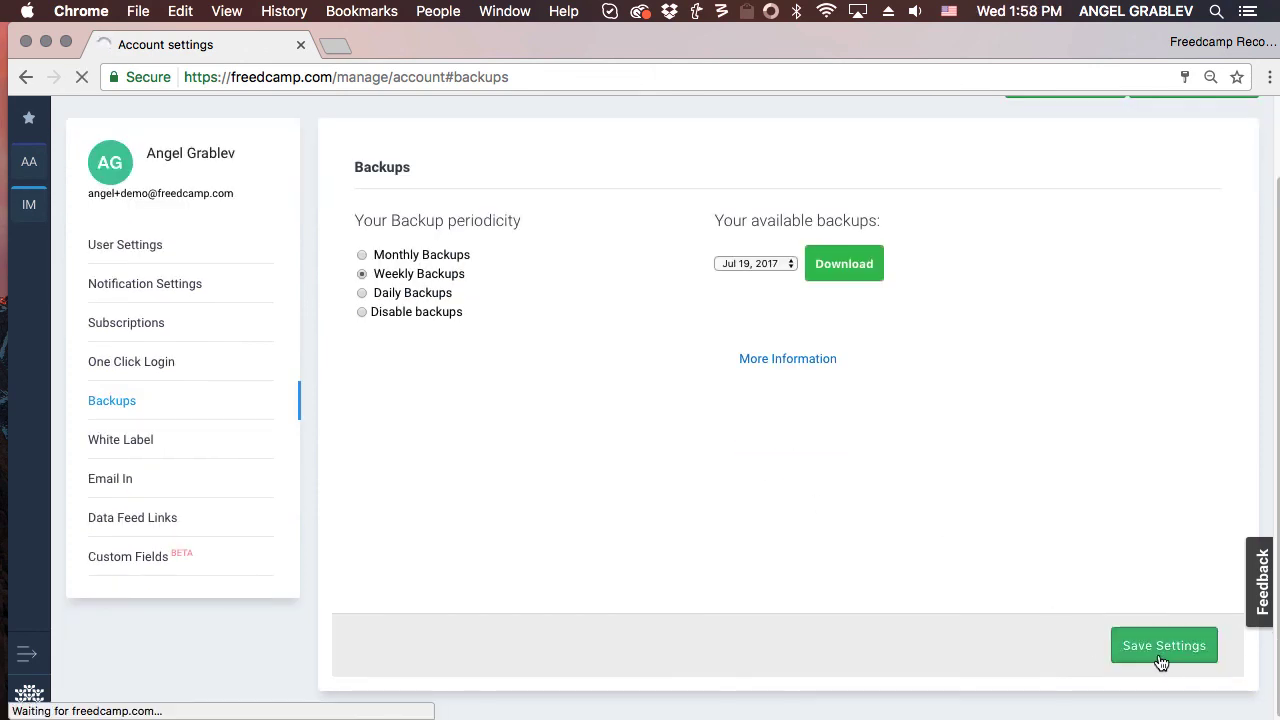